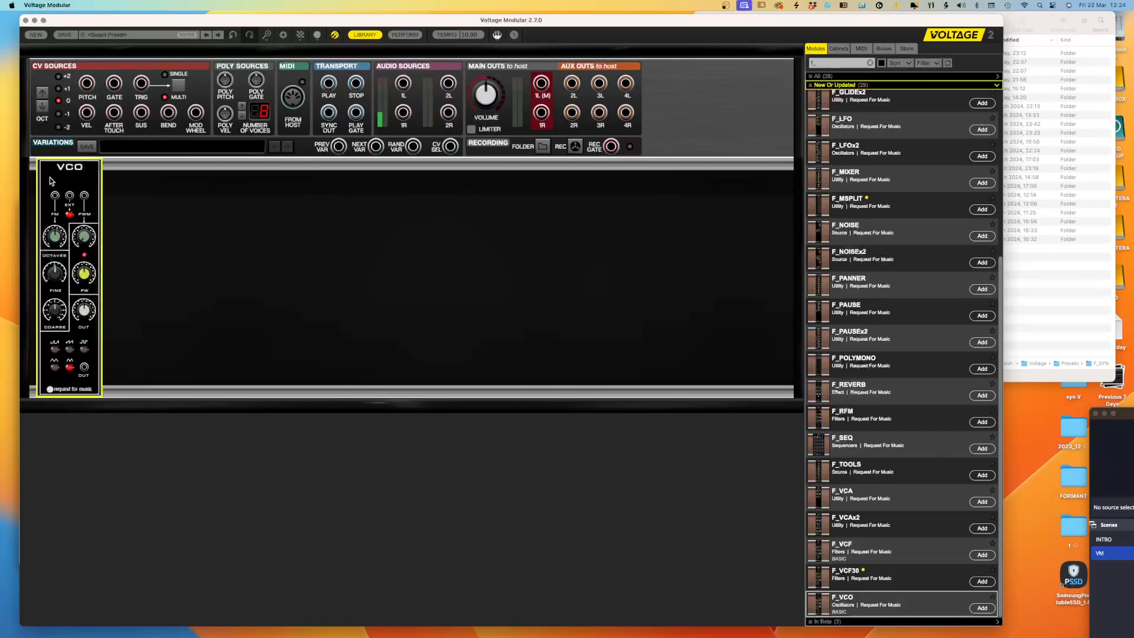
- Move the VCO module to the middle of the rack and try out its pulse width control
{"action": "left_click_drag", "start_coordinate": [90, 247], "coordinate": [394, 247]}
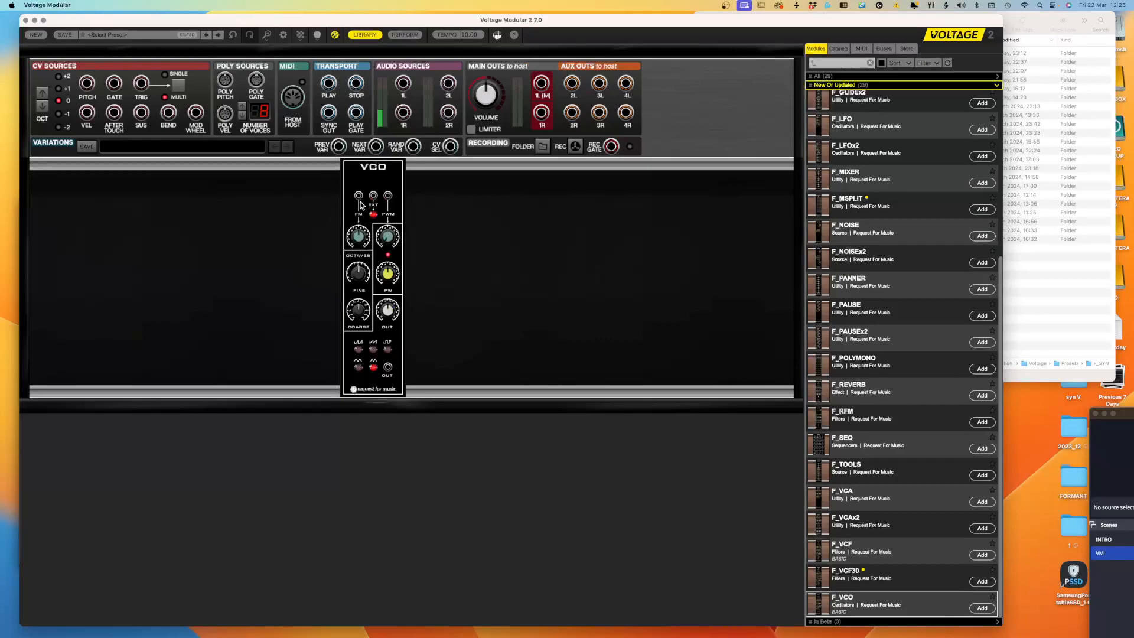
{"action": "mouse_move", "coordinate": [355, 237]}
{"action": "left_click", "coordinate": [360, 369]}
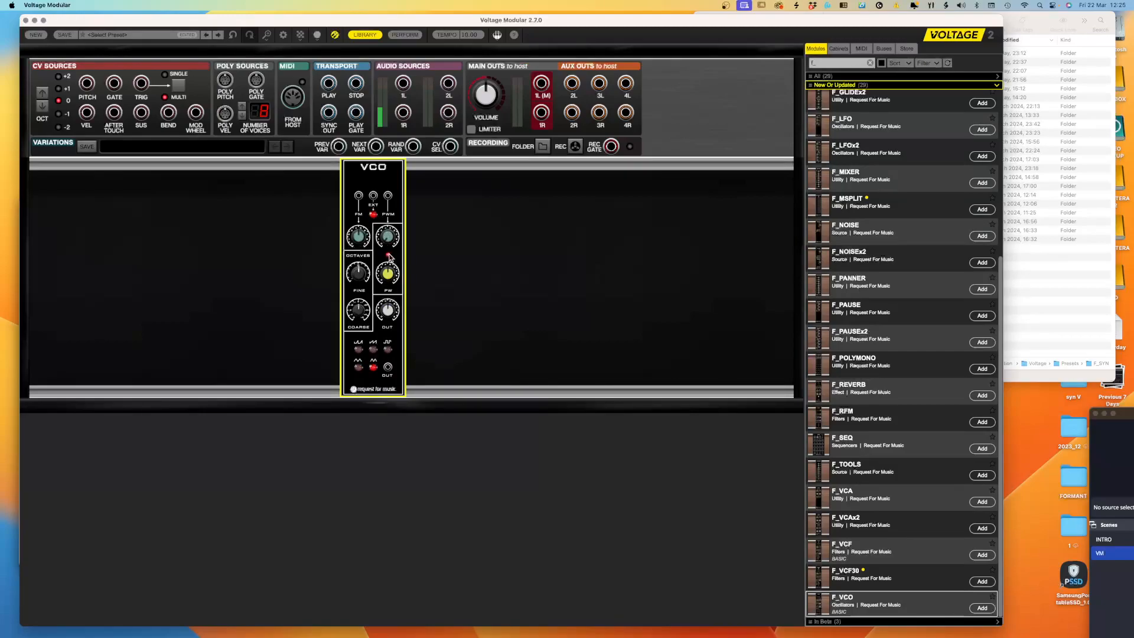
{"action": "mouse_move", "coordinate": [390, 277]}
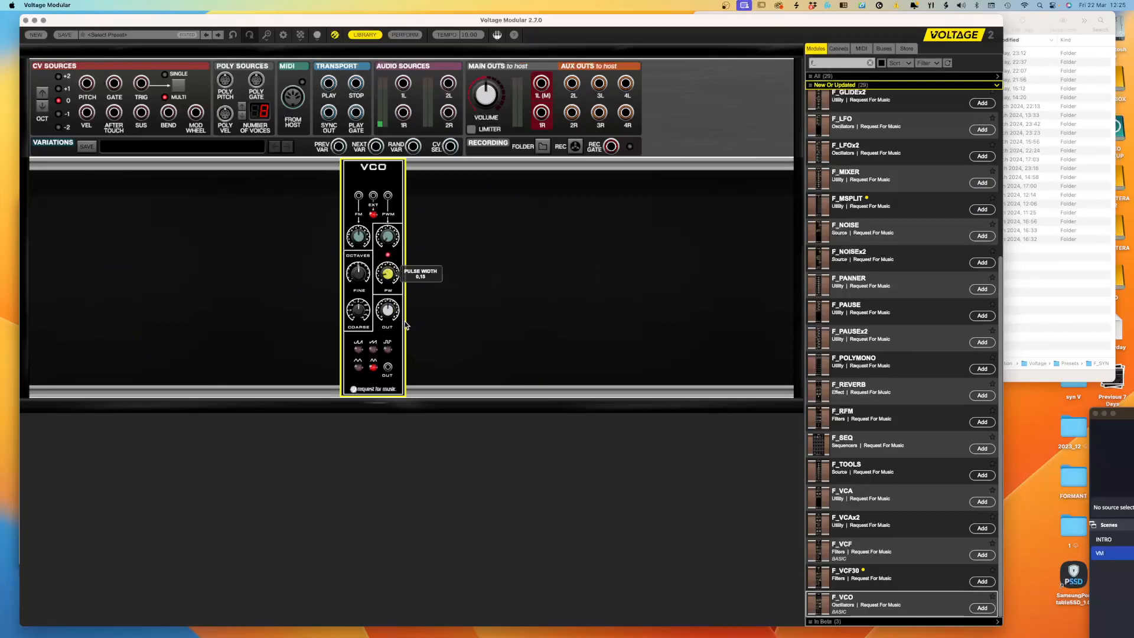
{"action": "left_click_drag", "start_coordinate": [401, 281], "coordinate": [408, 330]}
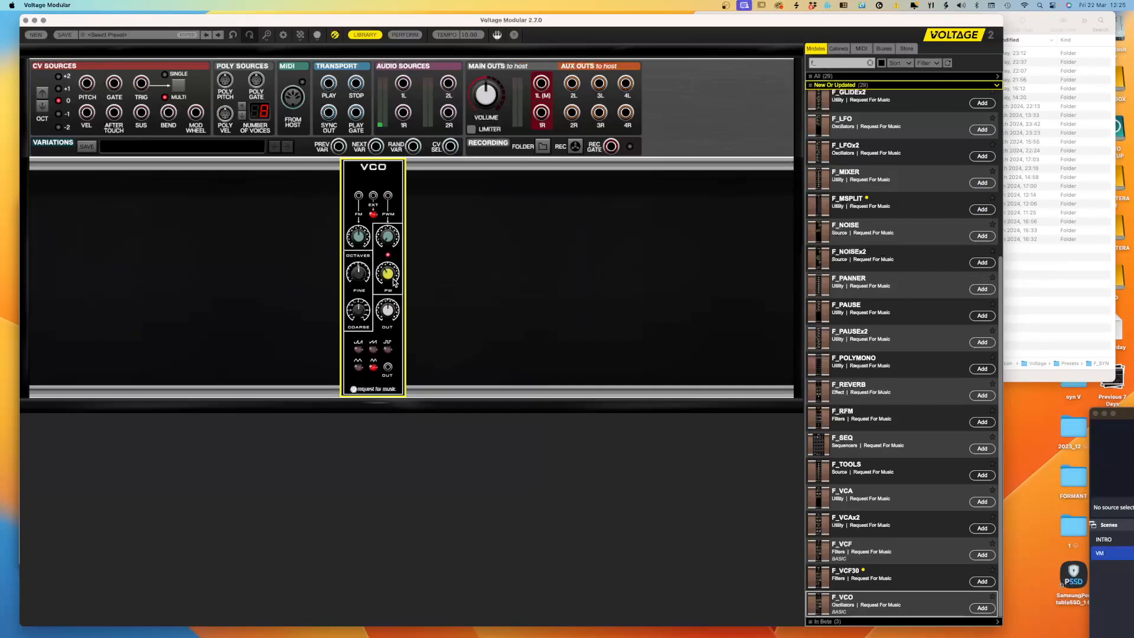
- Search the module library for "multi os" and place the Multi Oscilloscope directly beside the VCO
{"action": "mouse_move", "coordinate": [397, 283]}
{"action": "left_click", "coordinate": [826, 64]}
{"action": "type", "text": "multi"}
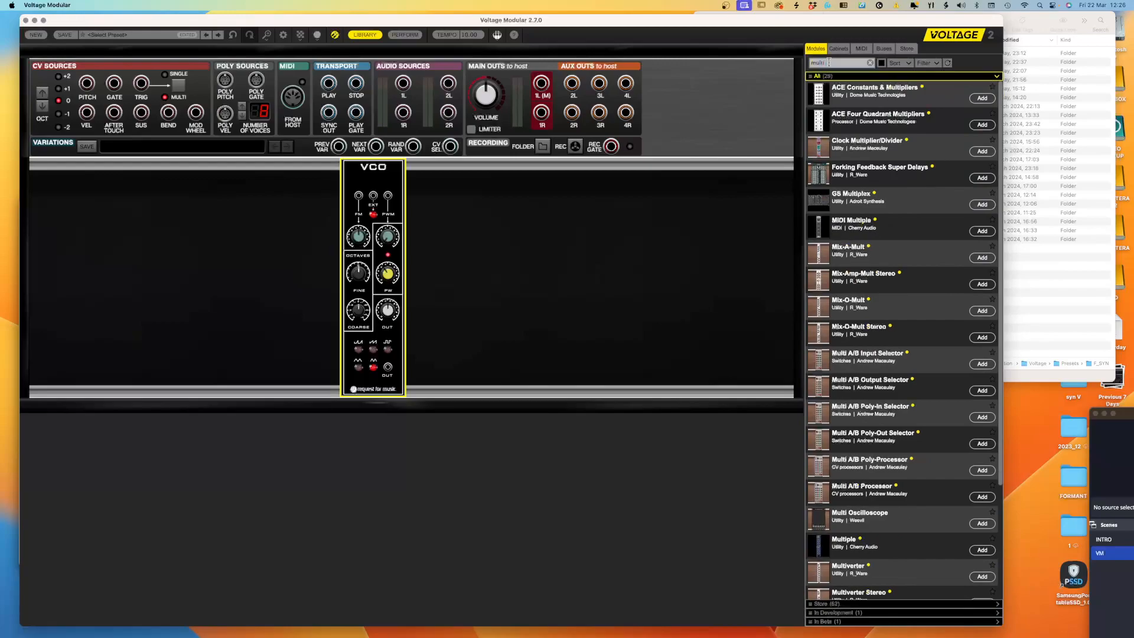
{"action": "type", "text": " os"}
{"action": "left_click_drag", "start_coordinate": [838, 82], "coordinate": [549, 159]}
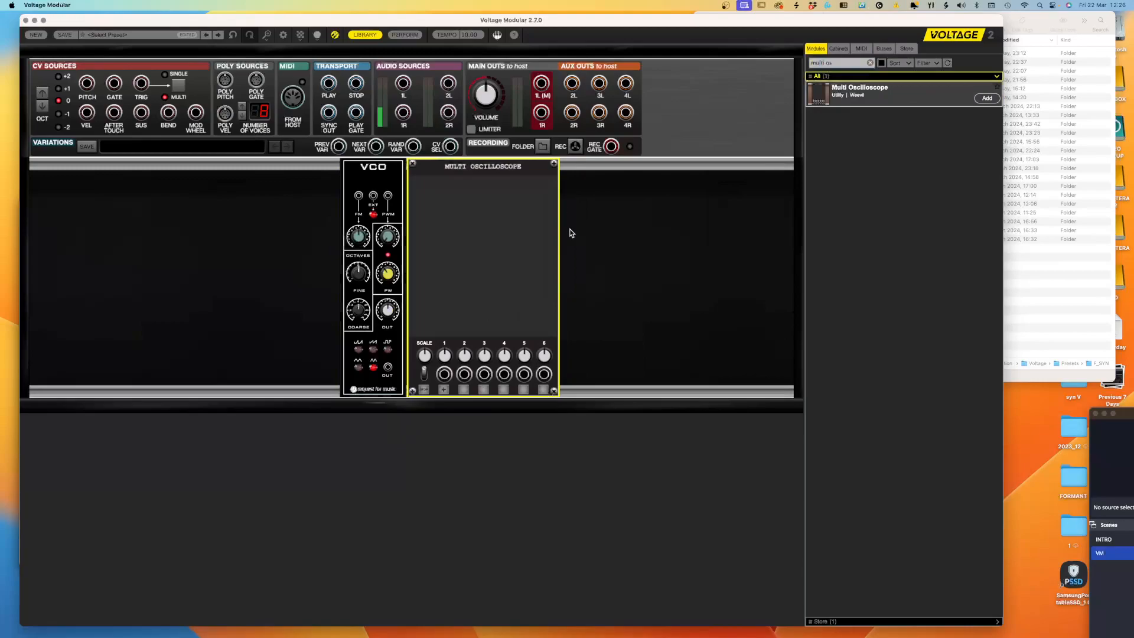
{"action": "left_click", "coordinate": [597, 327]}
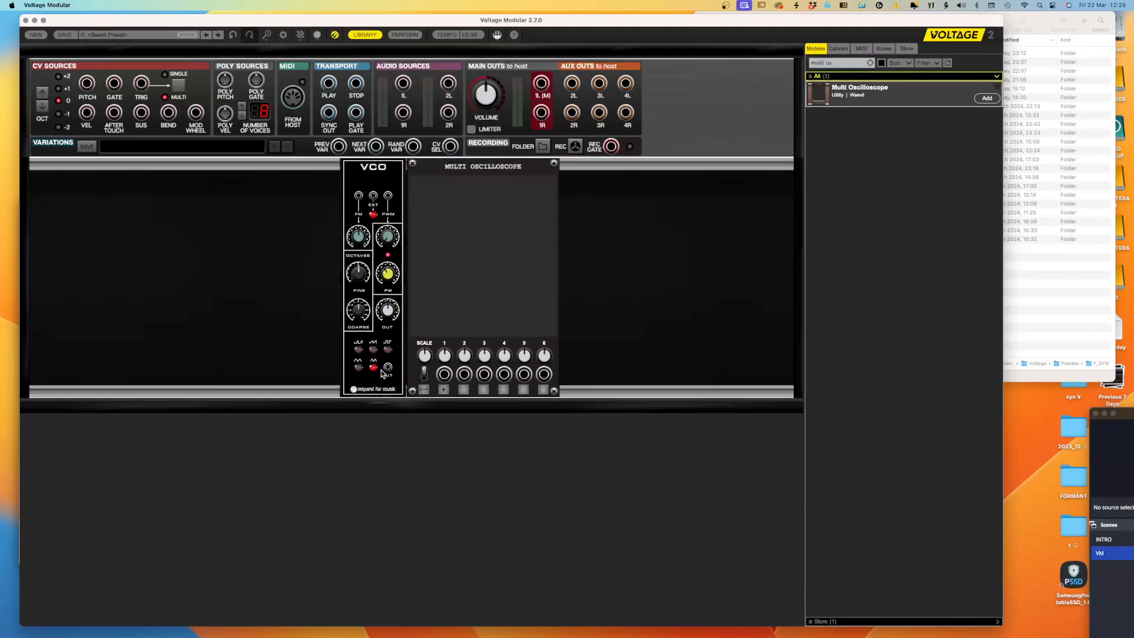
- Patch the VCO output into channel 1 of the Multi Oscilloscope and slightly raise that channel's level
{"action": "left_click_drag", "start_coordinate": [387, 367], "coordinate": [444, 374]}
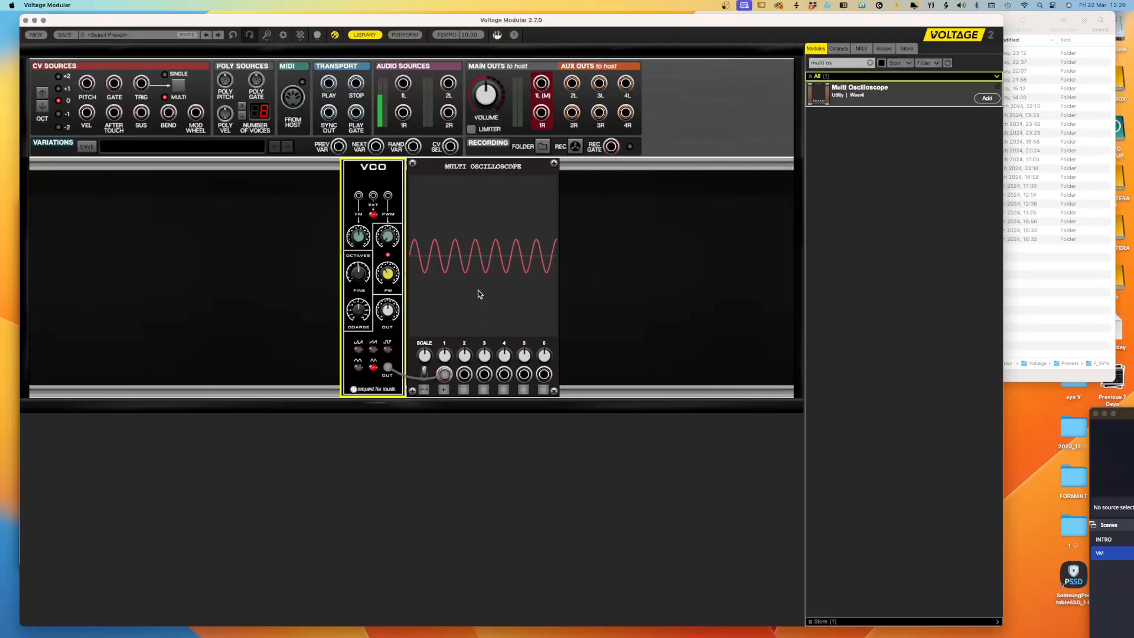
{"action": "left_click", "coordinate": [447, 351]}
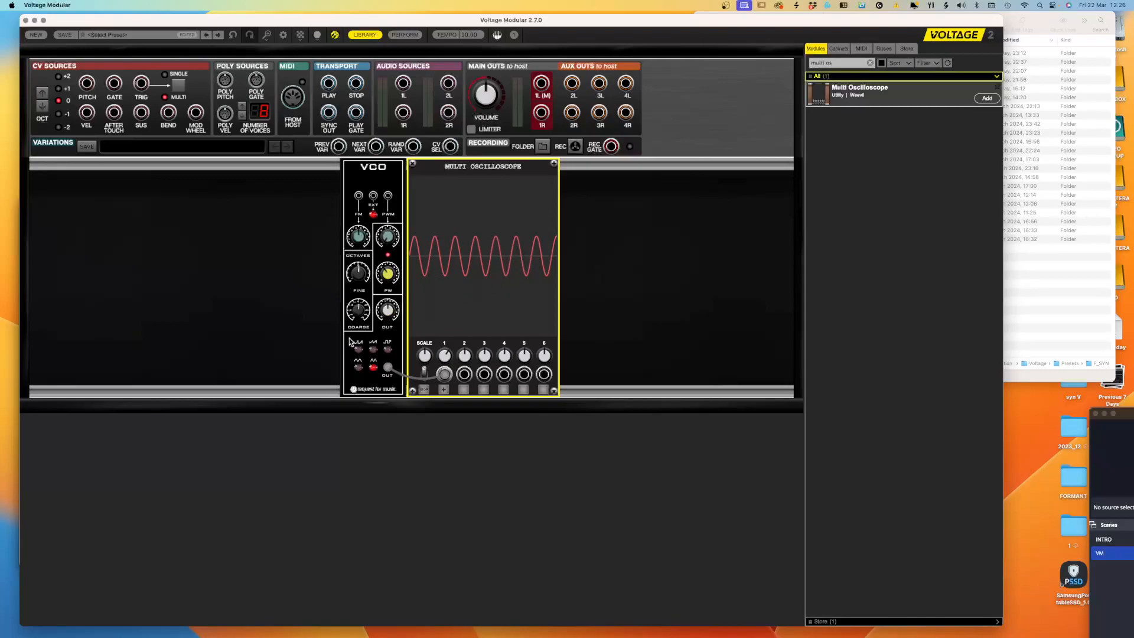
- Detune the VCO slightly with its fine tune control
{"action": "left_click", "coordinate": [358, 318]}
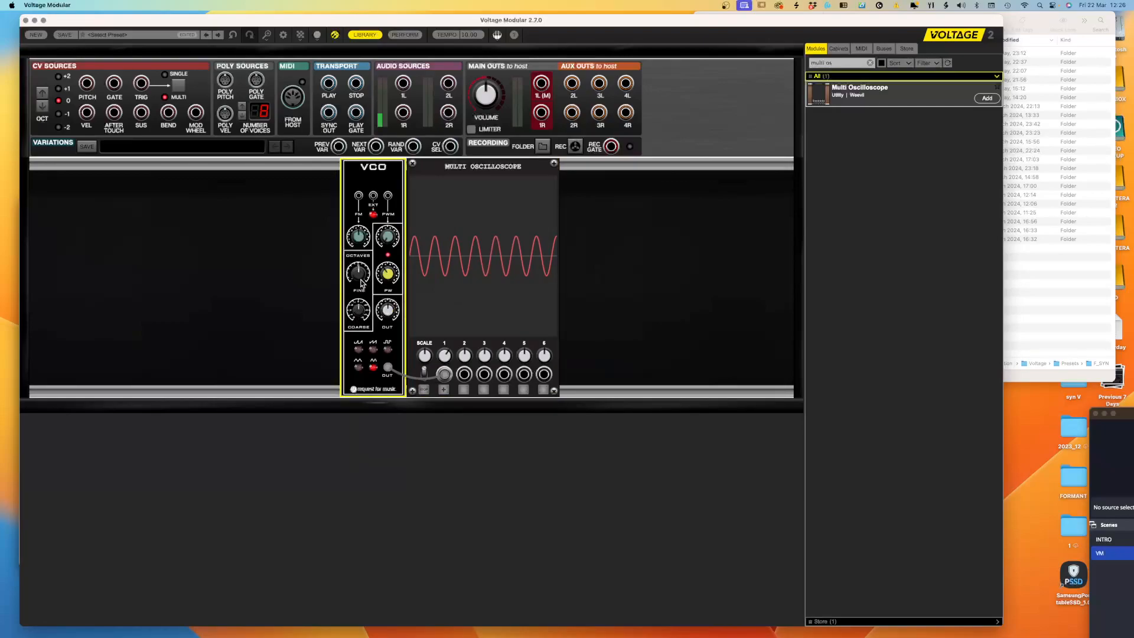
{"action": "mouse_move", "coordinate": [362, 283]}
{"action": "left_mouse_down"}
{"action": "mouse_move", "coordinate": [360, 320]}
{"action": "mouse_move", "coordinate": [378, 222]}
{"action": "mouse_move", "coordinate": [355, 332]}
{"action": "mouse_move", "coordinate": [363, 277]}
{"action": "left_mouse_up"}
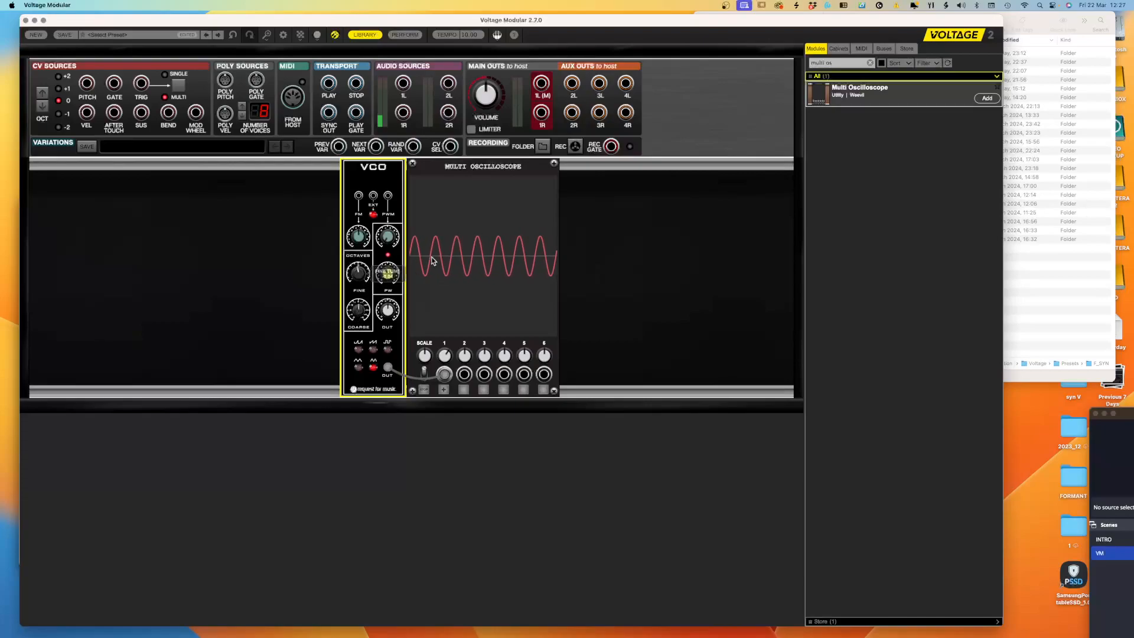
{"action": "mouse_move", "coordinate": [357, 277]}
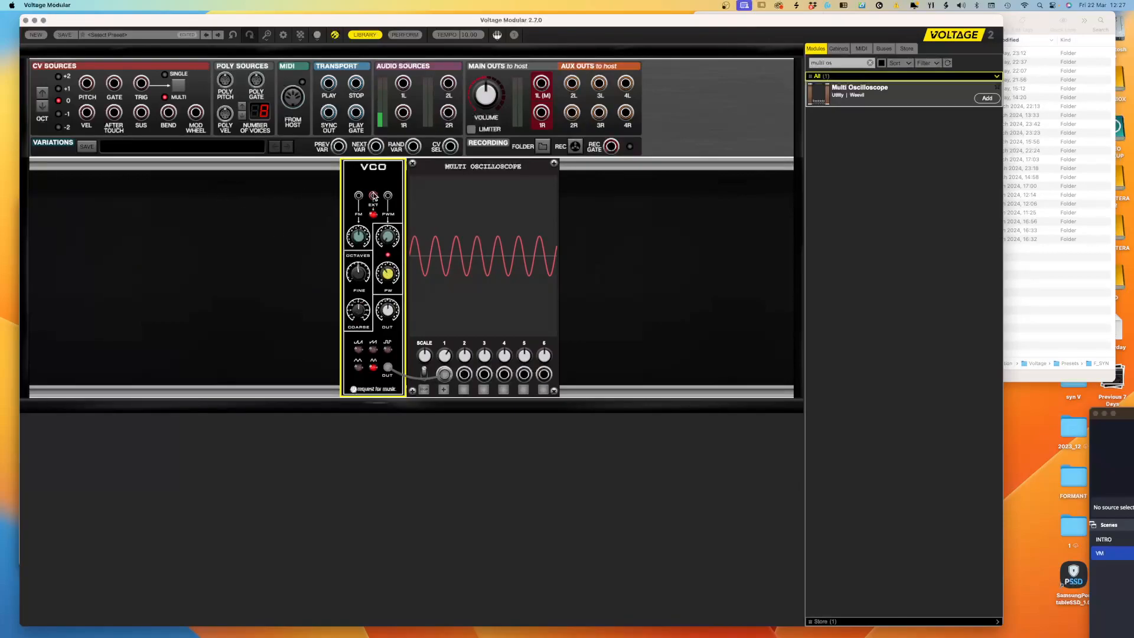
- Patch the Pitch CV source into the VCO's EXT input and set the coarse tune to 0
{"action": "left_click_drag", "start_coordinate": [372, 195], "coordinate": [87, 83]}
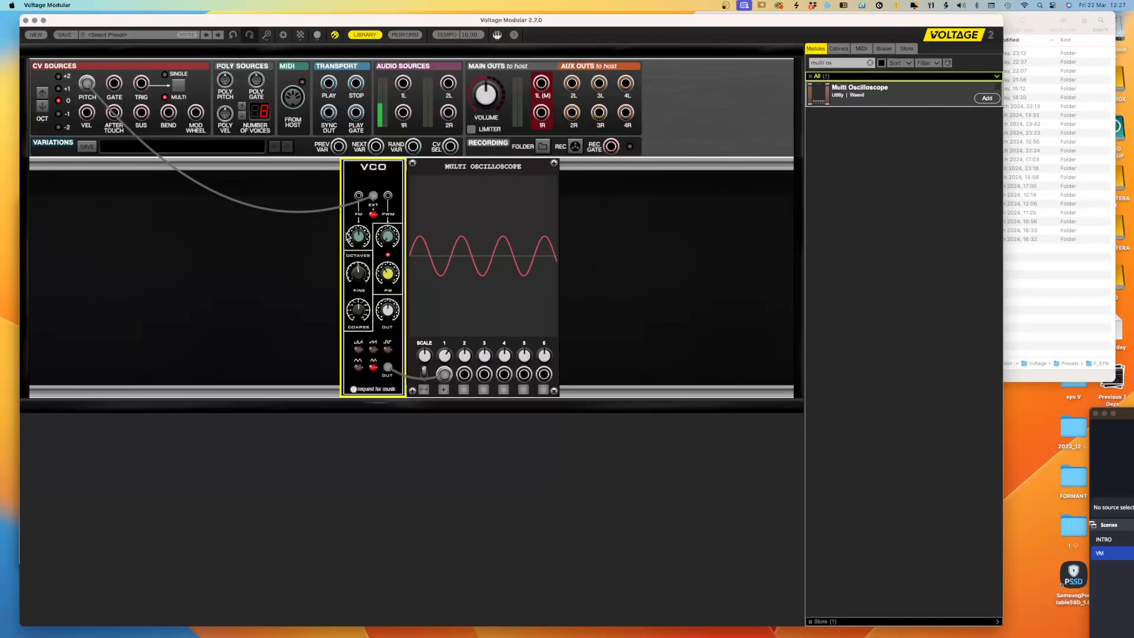
{"action": "mouse_move", "coordinate": [359, 318]}
{"action": "left_mouse_down"}
{"action": "mouse_move", "coordinate": [362, 347]}
{"action": "mouse_move", "coordinate": [361, 320]}
{"action": "left_mouse_up"}
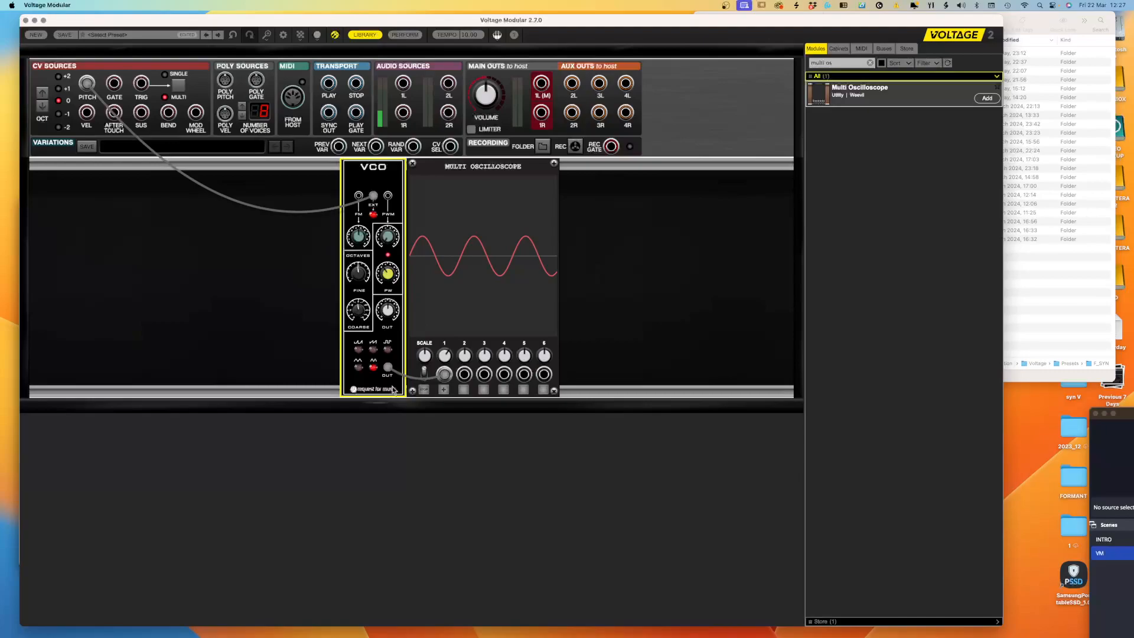
{"action": "left_click_drag", "start_coordinate": [360, 315], "coordinate": [361, 313]}
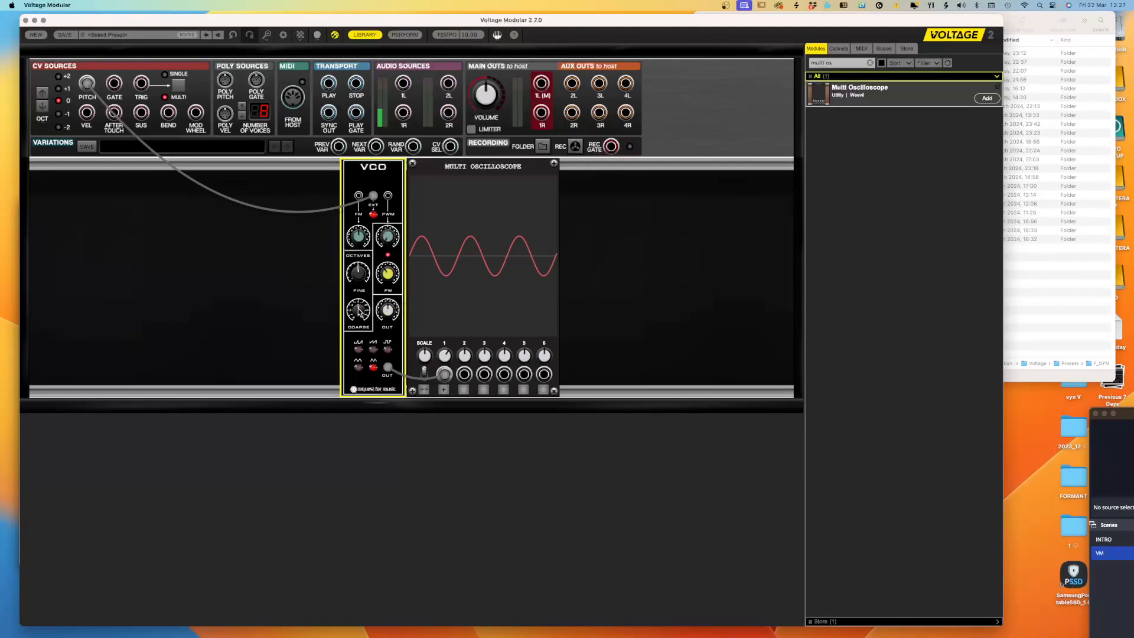
{"action": "mouse_move", "coordinate": [358, 309]}
{"action": "mouse_move", "coordinate": [359, 310]}
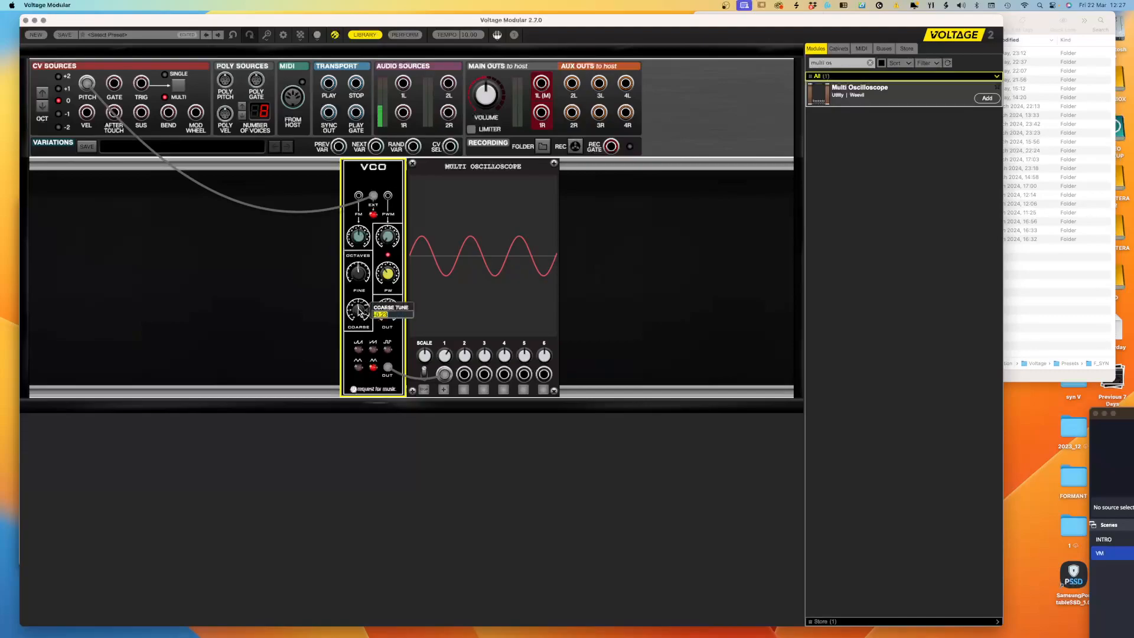
{"action": "type", "text": "0"}
{"action": "key", "text": "Return"}
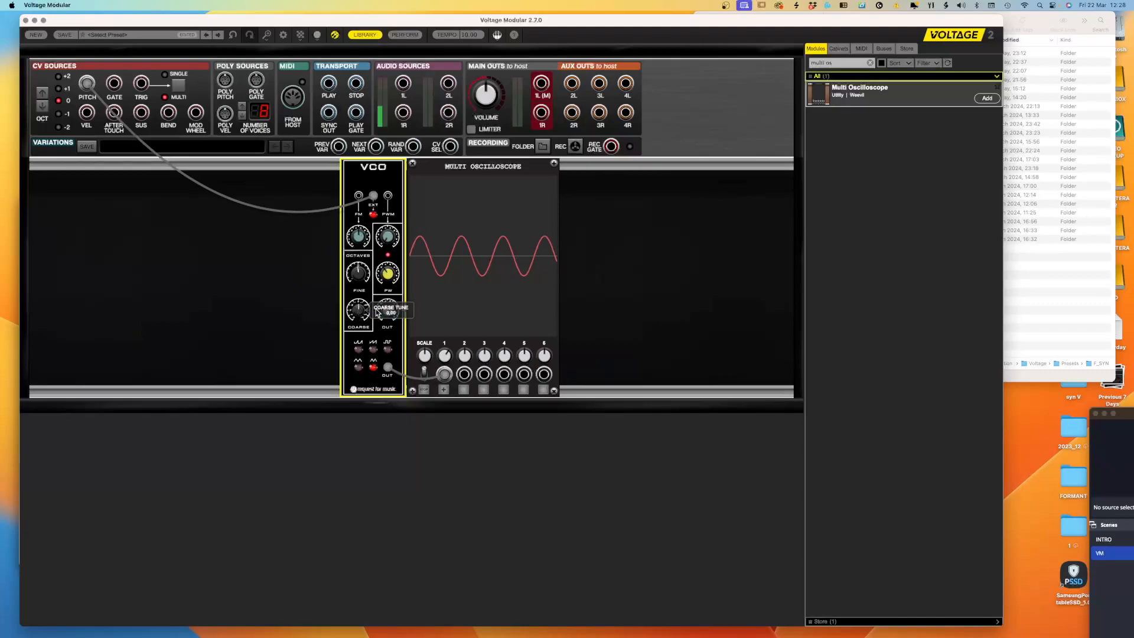
- Patch the VCO output into main out 1L (M) and lower the VCO's output level to about 0.25
{"action": "left_click", "coordinate": [541, 84]}
{"action": "left_click_drag", "start_coordinate": [541, 84], "coordinate": [389, 372]}
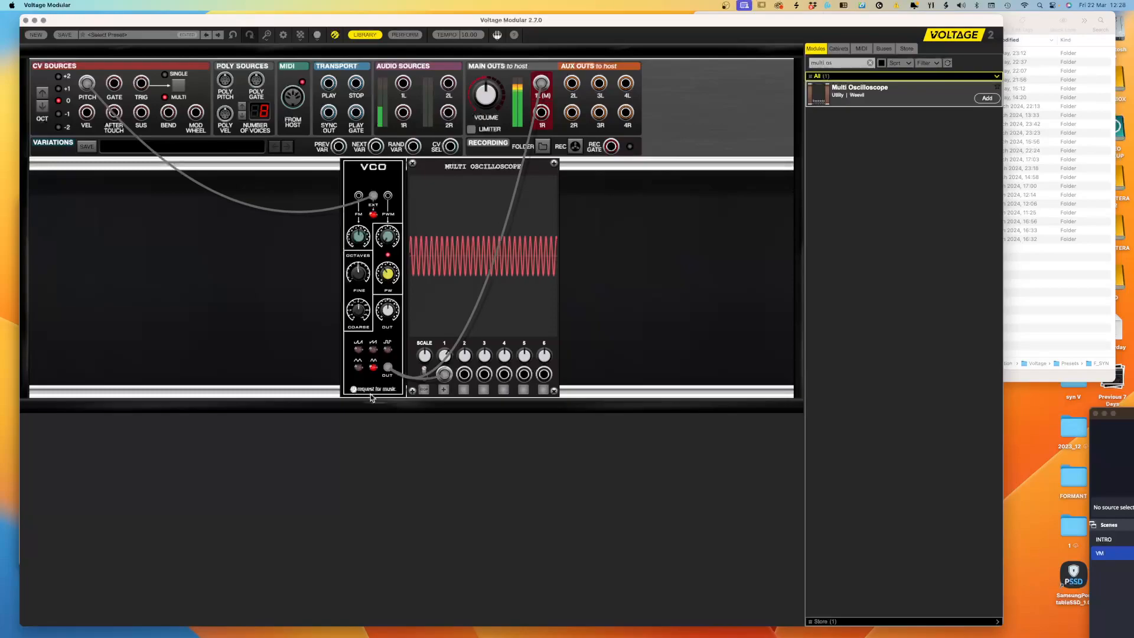
{"action": "left_click_drag", "start_coordinate": [394, 312], "coordinate": [399, 356]}
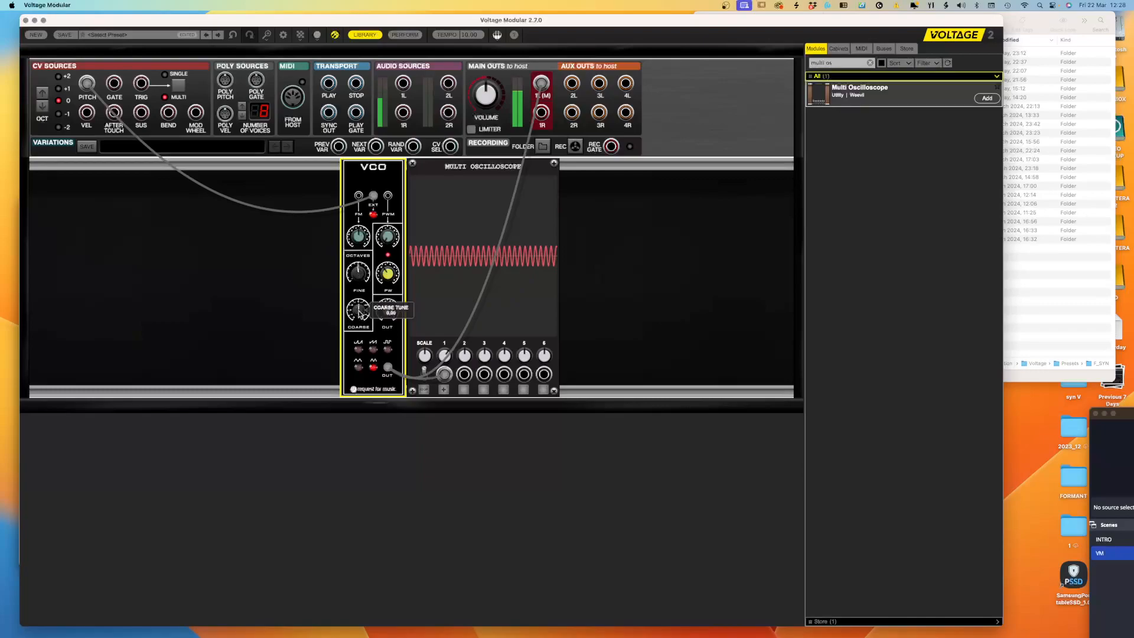
- Try the VCO's fine tune at about 0.37, and set its coarse tune to -1
{"action": "mouse_move", "coordinate": [357, 274]}
{"action": "left_mouse_down"}
{"action": "mouse_move", "coordinate": [364, 323]}
{"action": "mouse_move", "coordinate": [371, 271]}
{"action": "left_mouse_up"}
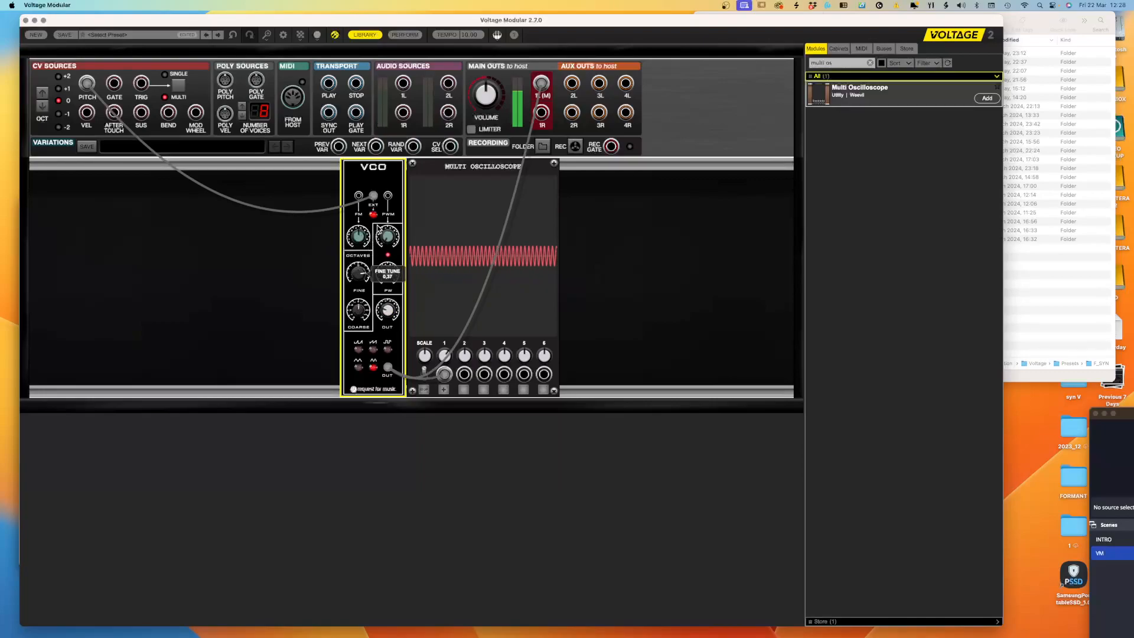
{"action": "mouse_move", "coordinate": [358, 308]}
{"action": "left_mouse_down"}
{"action": "mouse_move", "coordinate": [360, 340]}
{"action": "mouse_move", "coordinate": [364, 315]}
{"action": "left_mouse_up"}
{"action": "double_click", "coordinate": [359, 314]}
{"action": "key", "text": "BackSpace"}
{"action": "type", "text": "-1"}
{"action": "key", "text": "Return"}
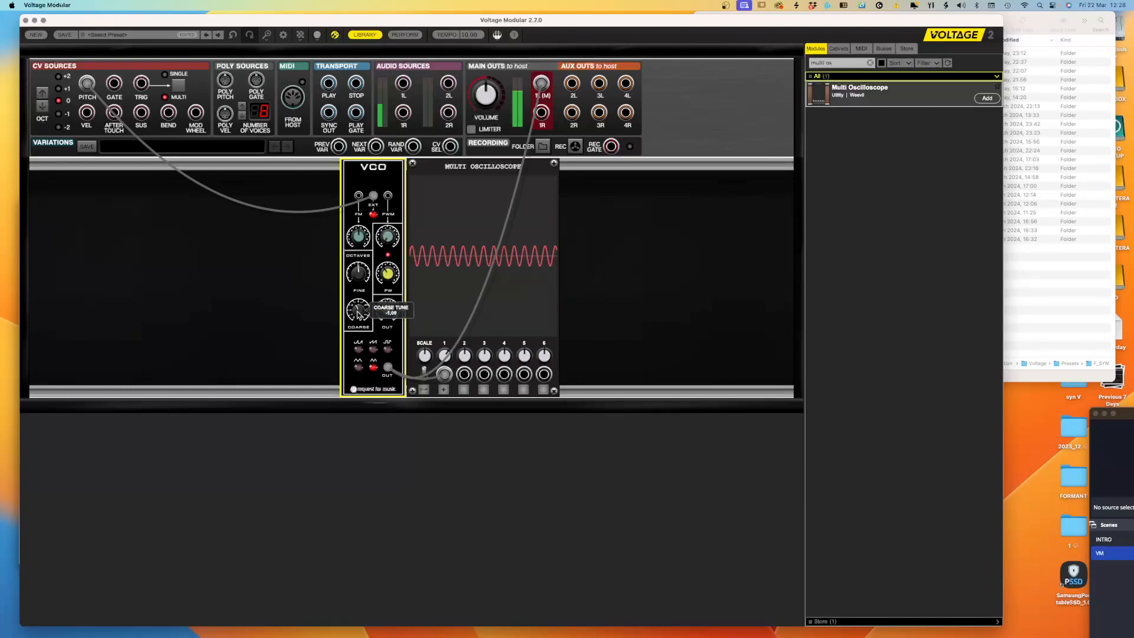
- Set the VCO's coarse tune to 1
{"action": "double_click", "coordinate": [357, 314]}
{"action": "type", "text": "1"}
{"action": "key", "text": "Return"}
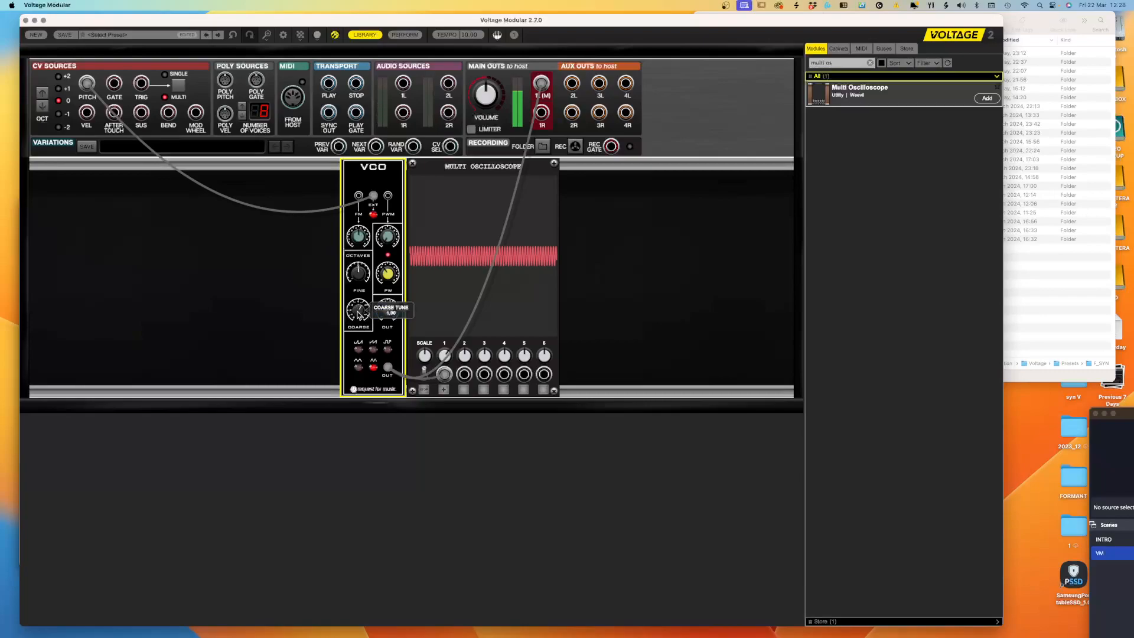
- Switch the VCO's sine waveform off and on again, and return the coarse tune to its centre position
{"action": "left_click", "coordinate": [372, 369]}
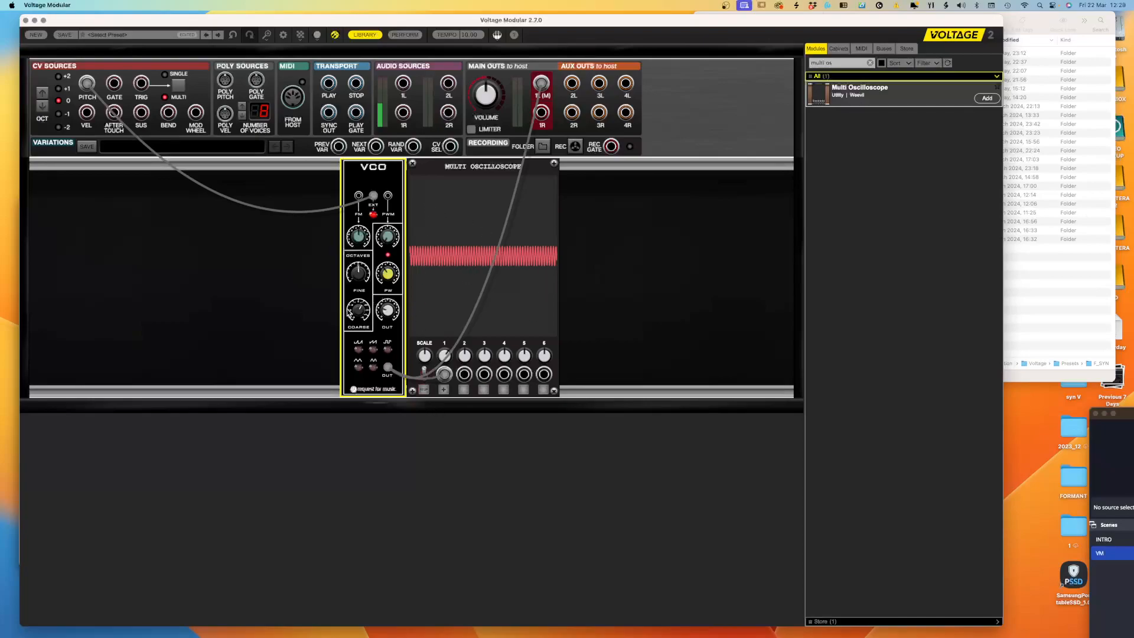
{"action": "mouse_move", "coordinate": [356, 313]}
{"action": "left_click", "coordinate": [375, 365]}
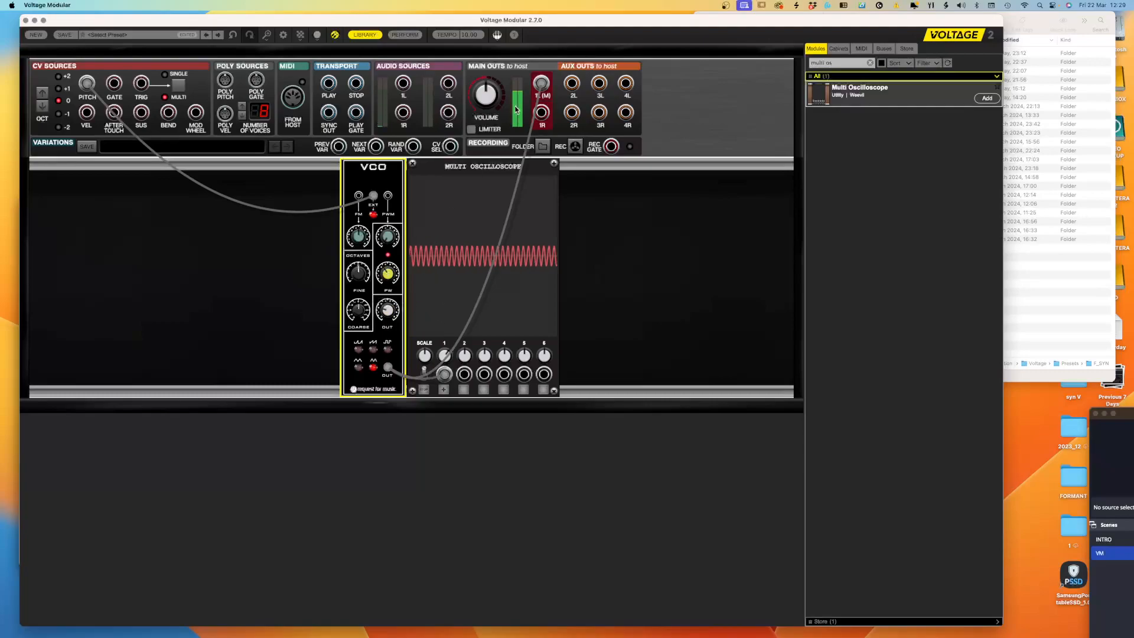
- Remove the cables from main out 1L (M) and from the VCO's EXT input
{"action": "left_click", "coordinate": [542, 82]}
{"action": "left_click_drag", "start_coordinate": [543, 82], "coordinate": [591, 198]}
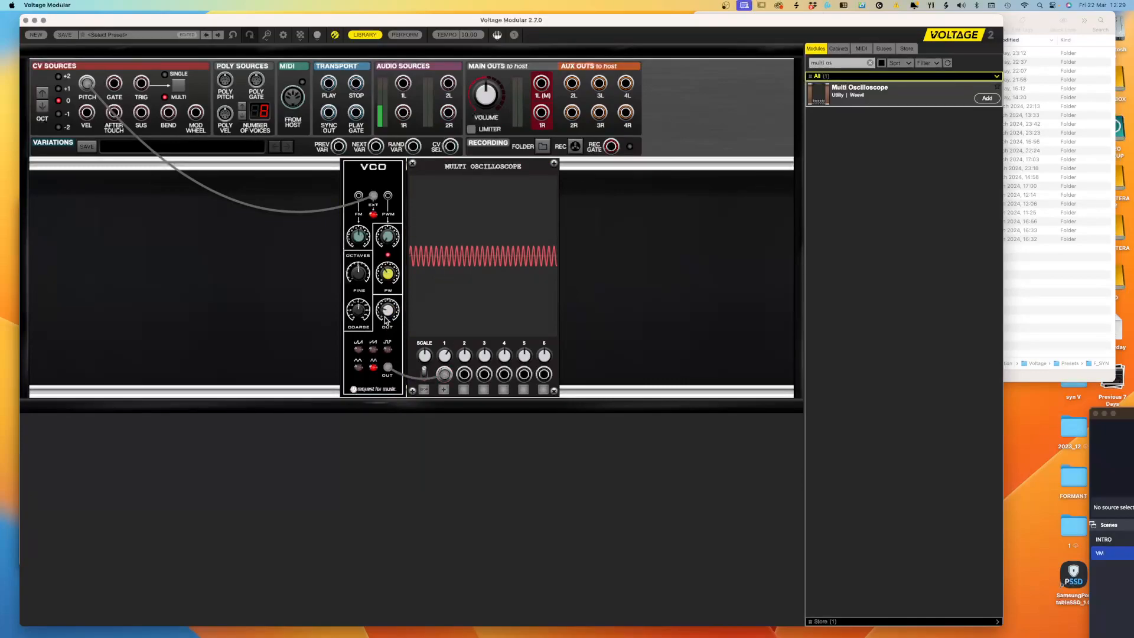
{"action": "mouse_move", "coordinate": [393, 317]}
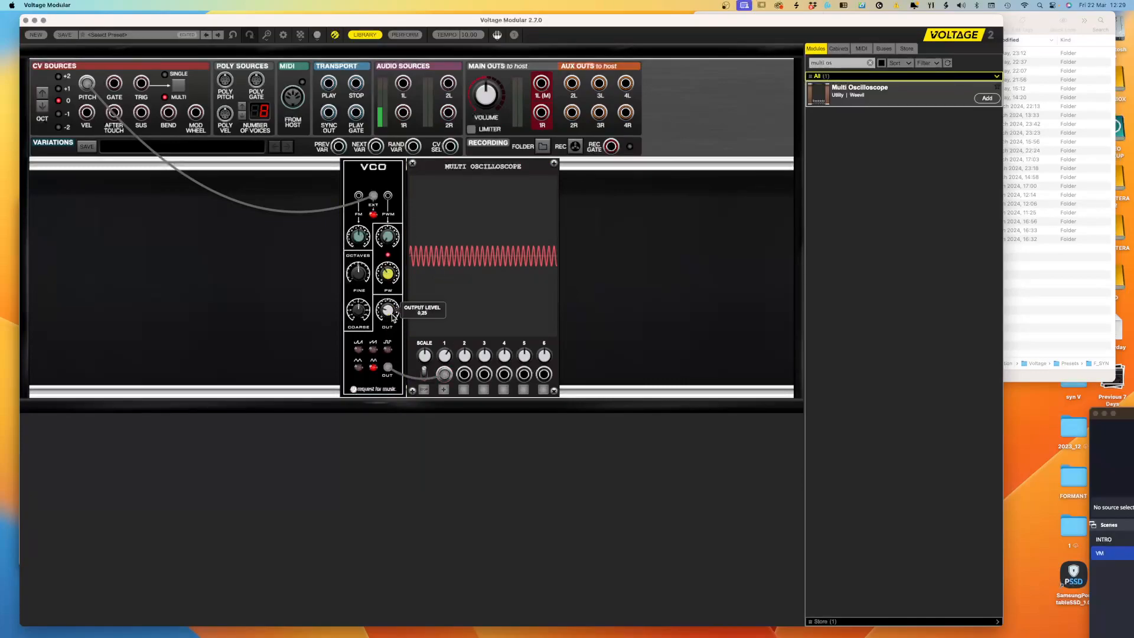
{"action": "left_click_drag", "start_coordinate": [373, 195], "coordinate": [261, 258]}
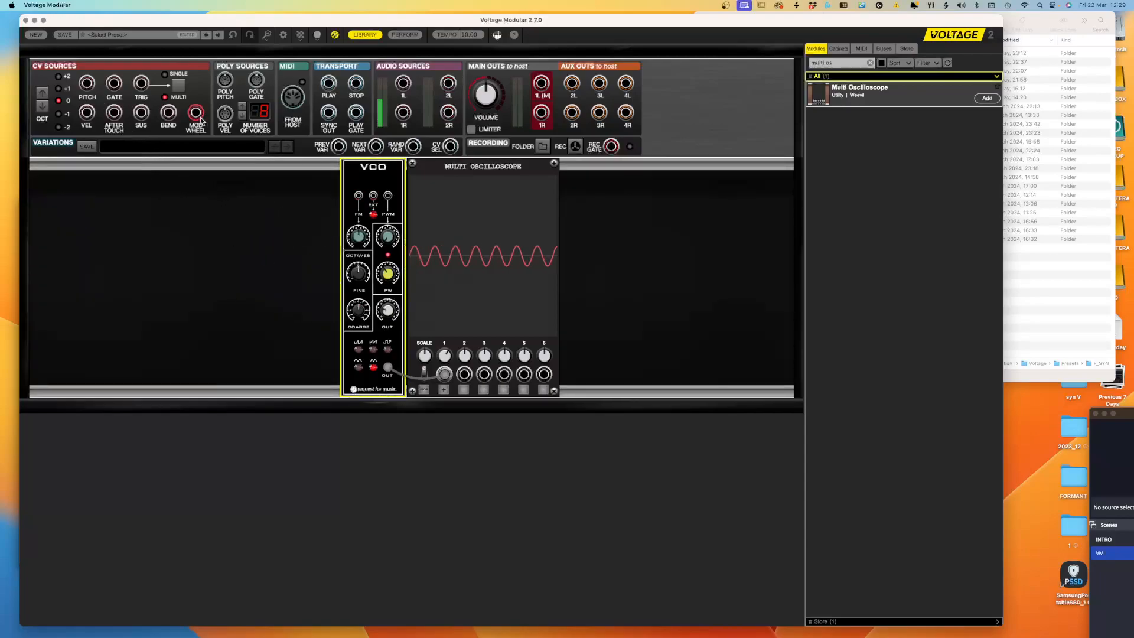
{"action": "left_click", "coordinate": [442, 354]}
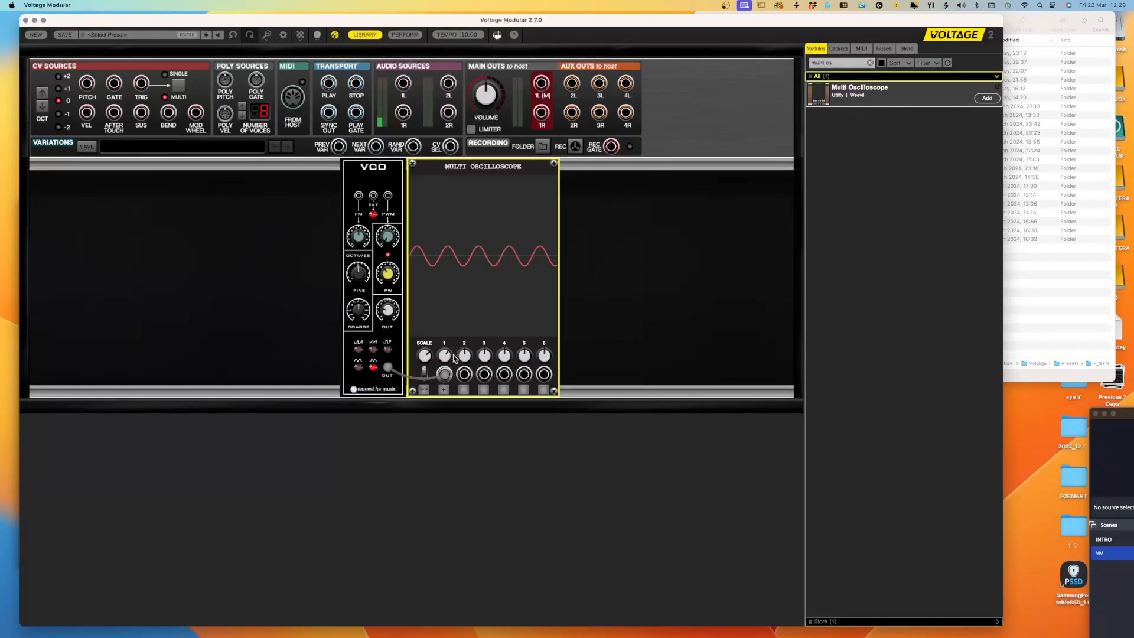
{"action": "mouse_move", "coordinate": [423, 357]}
{"action": "left_mouse_down"}
{"action": "mouse_move", "coordinate": [426, 378]}
{"action": "mouse_move", "coordinate": [446, 352]}
{"action": "mouse_move", "coordinate": [450, 296]}
{"action": "left_mouse_up"}
{"action": "left_click_drag", "start_coordinate": [424, 359], "coordinate": [436, 321]}
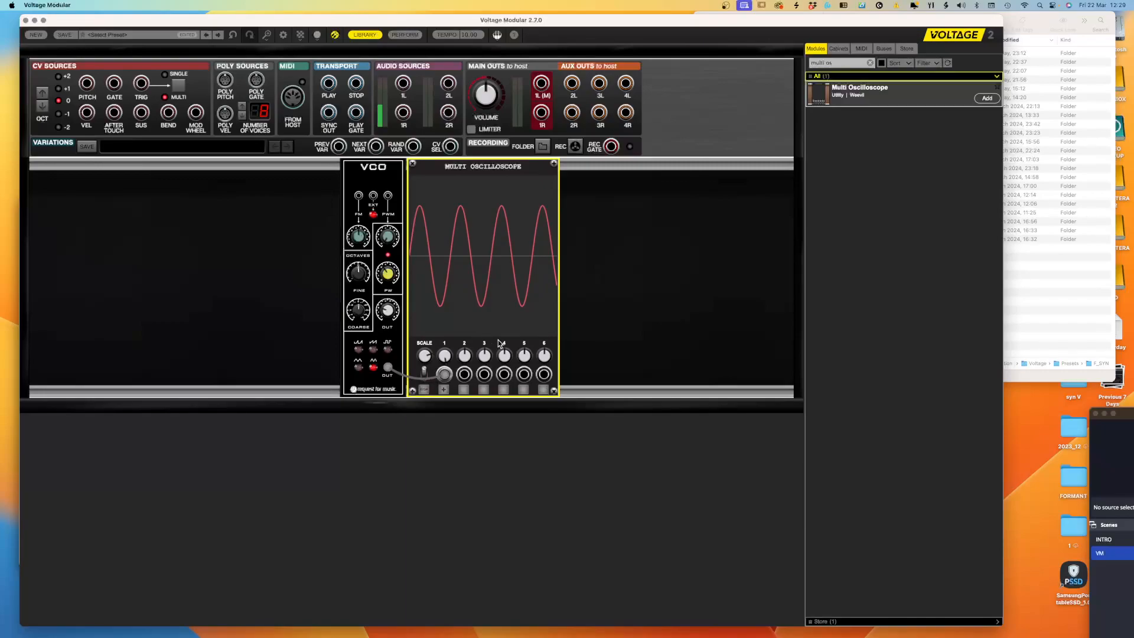
- Switch the VCO's waveform from sine to triangle and back to sine to compare their shapes
{"action": "left_click", "coordinate": [372, 367]}
{"action": "left_click", "coordinate": [358, 368]}
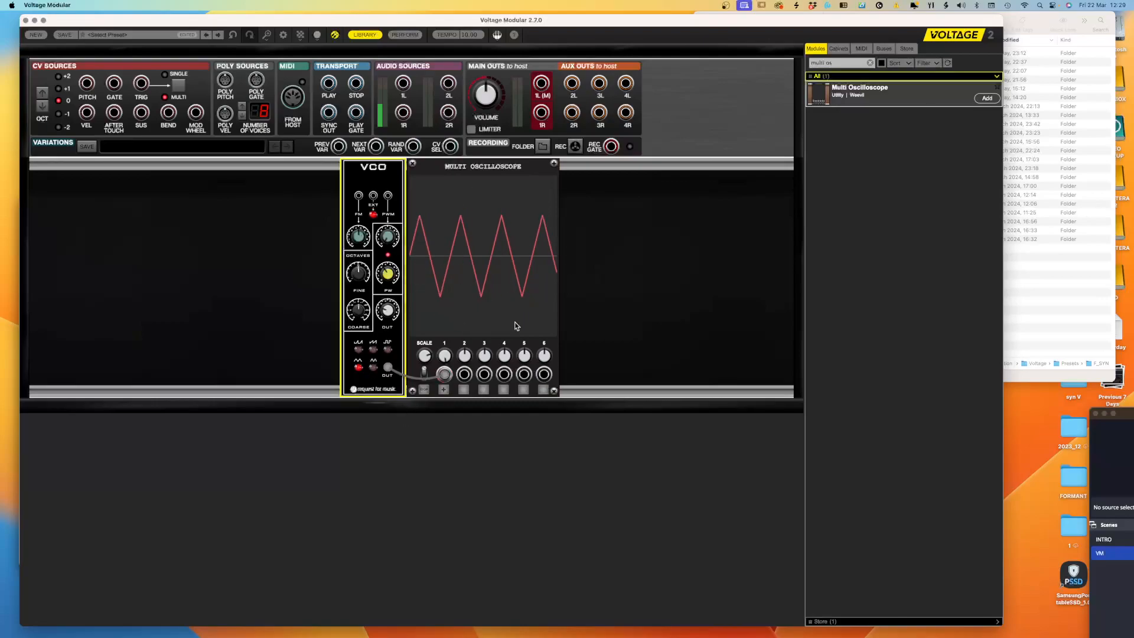
{"action": "left_click", "coordinate": [372, 368]}
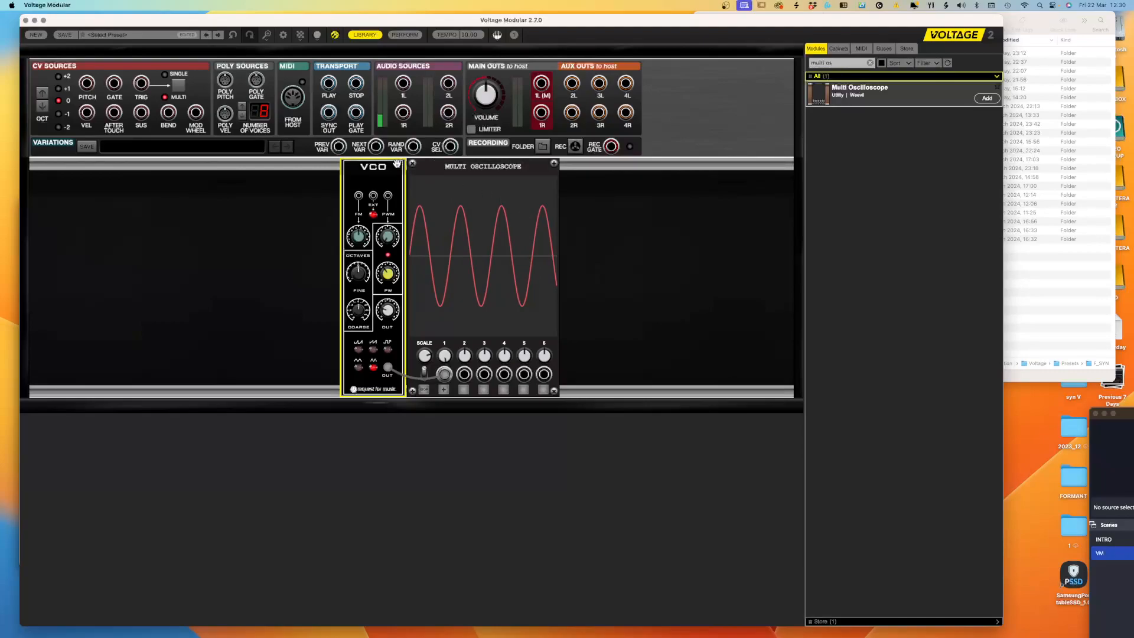
- Shift the VCO and the Multi Oscilloscope along the rack to free space after the oscilloscope
{"action": "left_click_drag", "start_coordinate": [397, 164], "coordinate": [332, 162]}
{"action": "left_click_drag", "start_coordinate": [449, 166], "coordinate": [394, 165]}
- Search the module library for "spectr", place the Micro Spectro Scope beside the oscilloscope and patch the VCO output into its input
{"action": "left_click", "coordinate": [854, 63]}
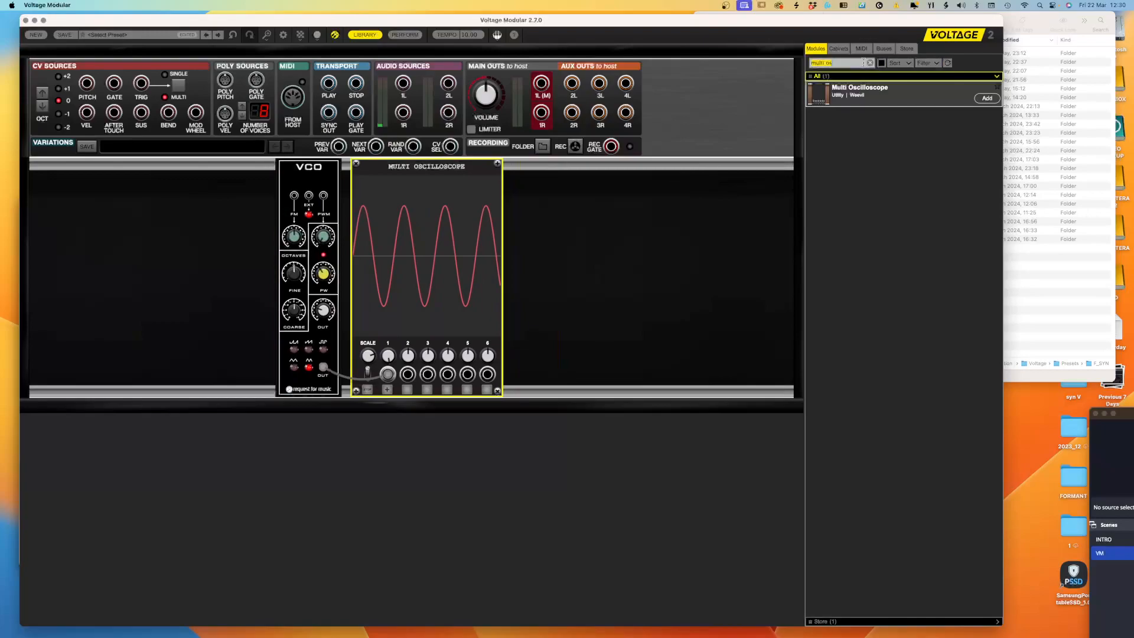
{"action": "type", "text": "spectri"}
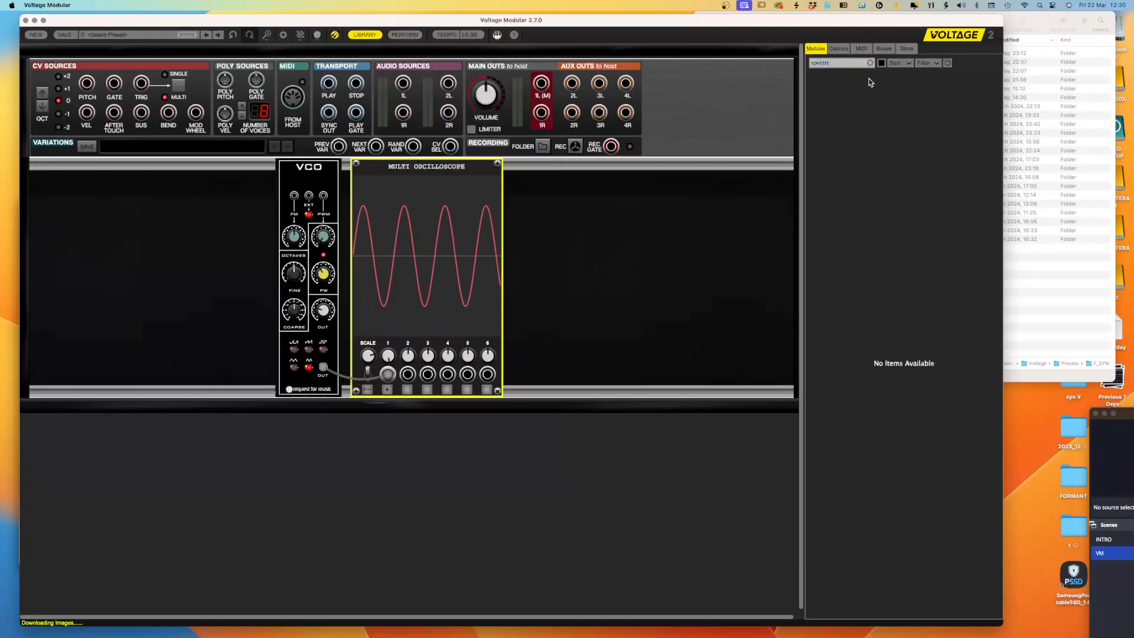
{"action": "key", "text": "BackSpace"}
{"action": "left_click_drag", "start_coordinate": [827, 121], "coordinate": [760, 161]}
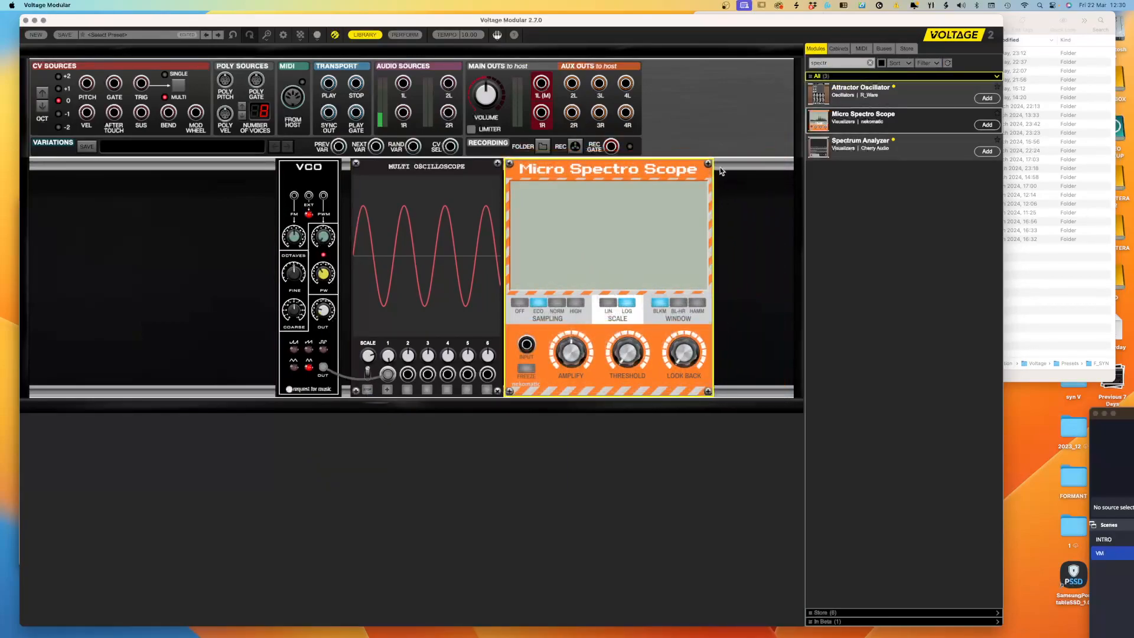
{"action": "left_click_drag", "start_coordinate": [526, 345], "coordinate": [325, 370]}
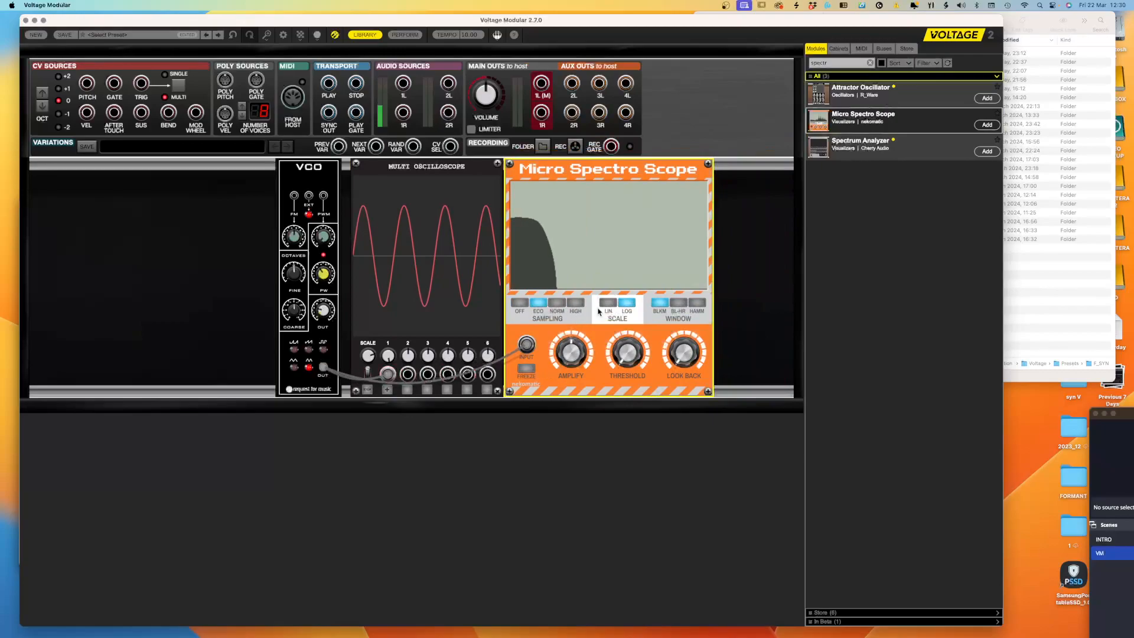
- Set the Micro Spectro Scope's sampling to High and switch the VCO from sine through triangle to sawtooth to examine each spectrum
{"action": "left_click", "coordinate": [575, 303]}
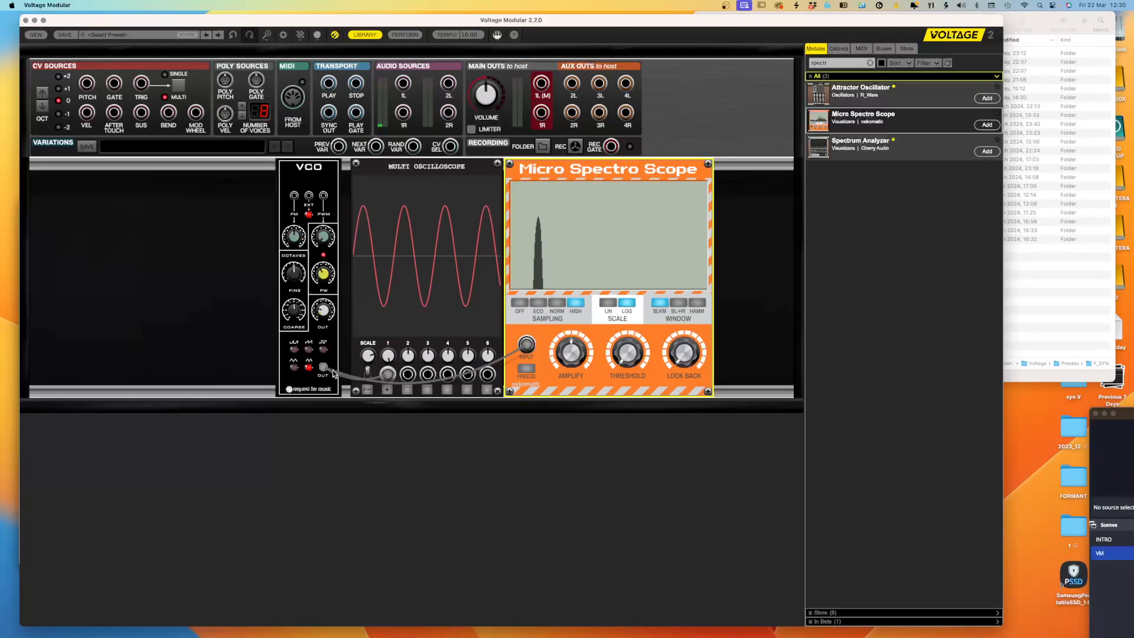
{"action": "left_click", "coordinate": [308, 369]}
{"action": "left_click", "coordinate": [294, 368]}
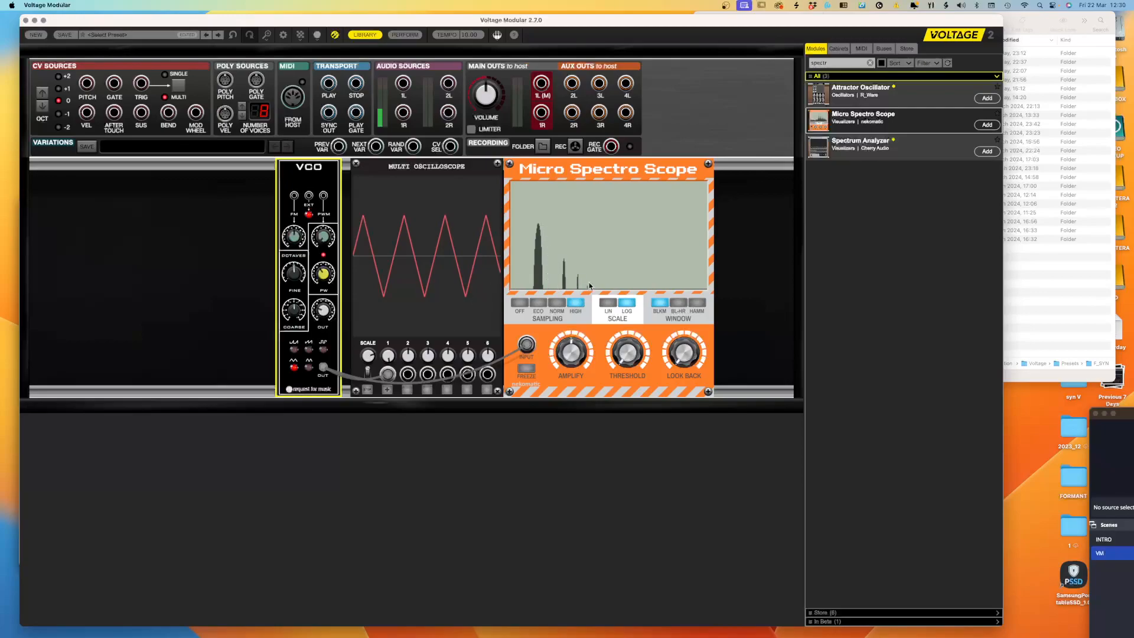
{"action": "left_click", "coordinate": [308, 350]}
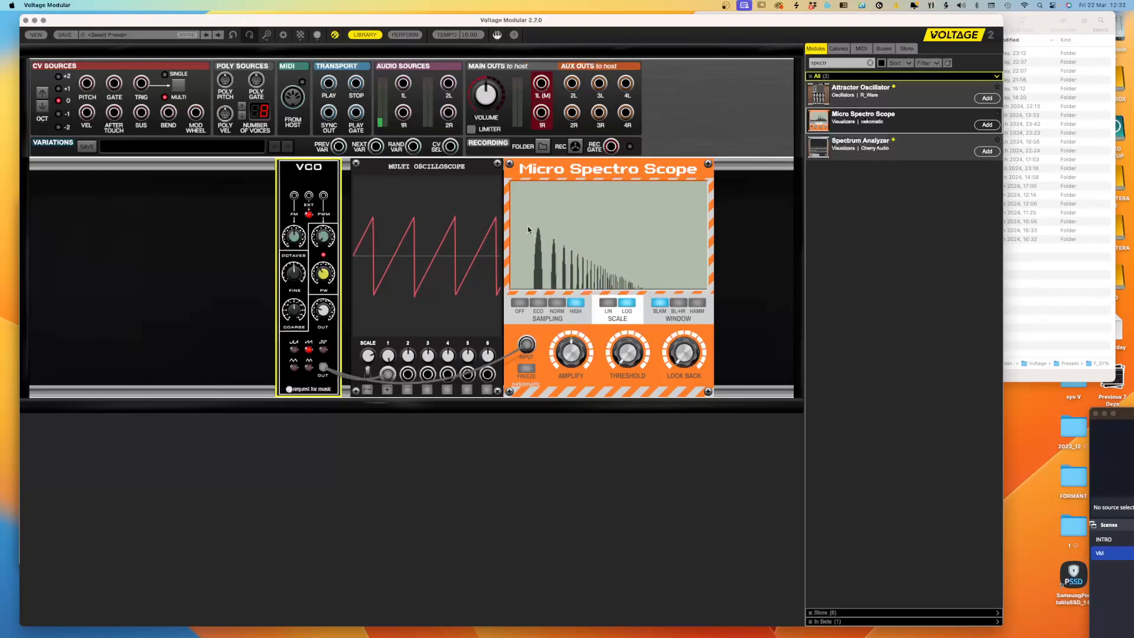
{"action": "left_click", "coordinate": [567, 269]}
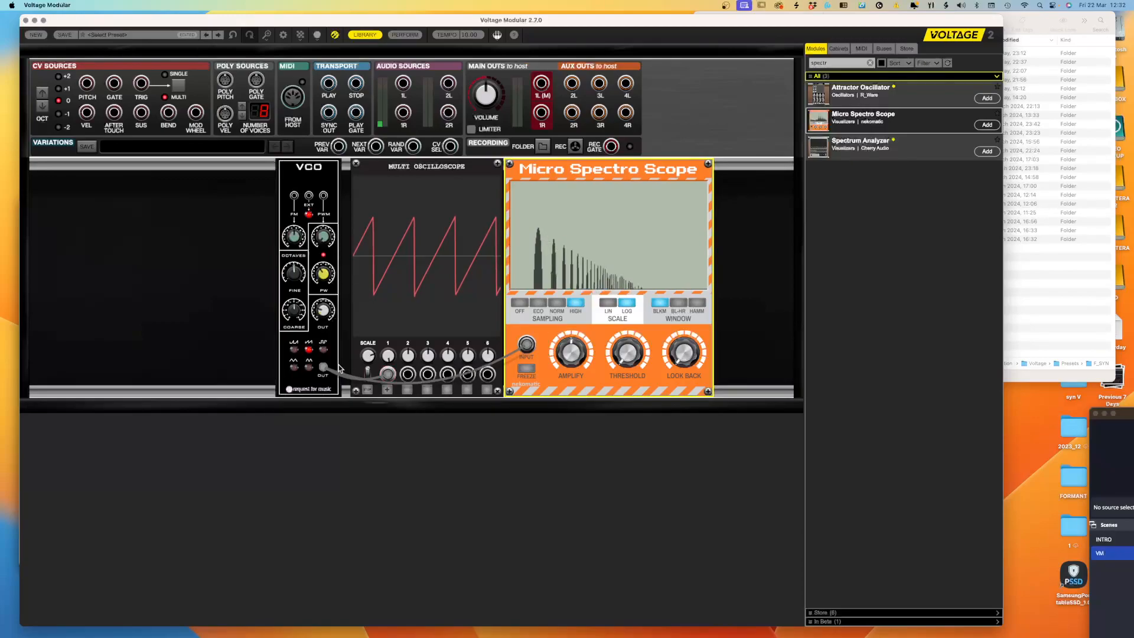
- Switch the VCO from sawtooth to sine and on to triangle to compare their spectra
{"action": "left_click", "coordinate": [310, 354]}
{"action": "left_click", "coordinate": [308, 367]}
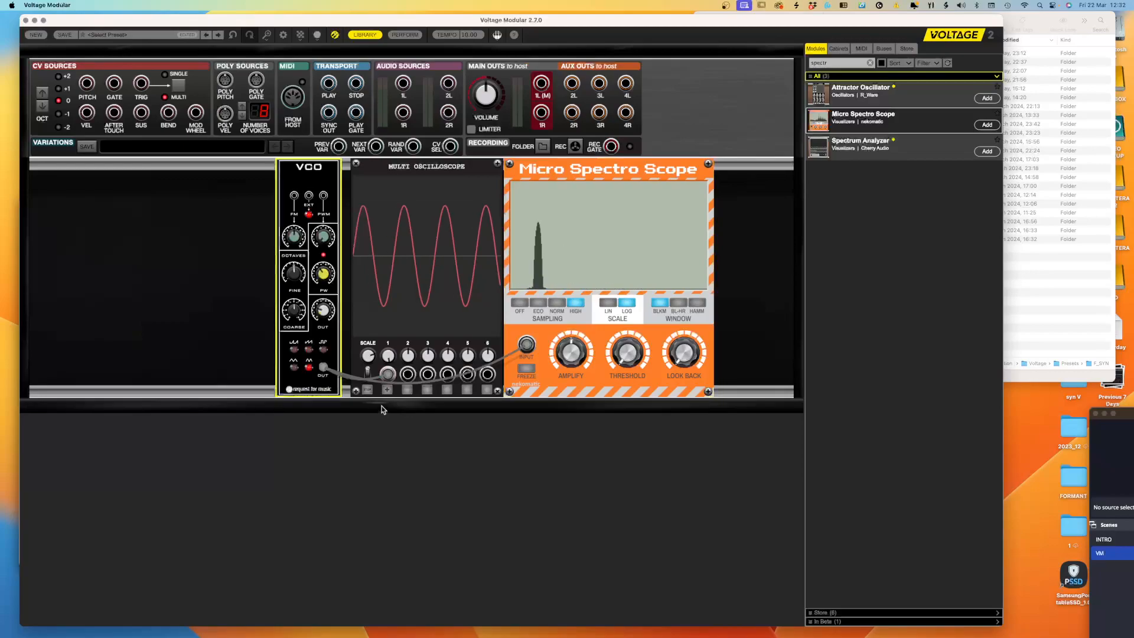
{"action": "left_click", "coordinate": [295, 368]}
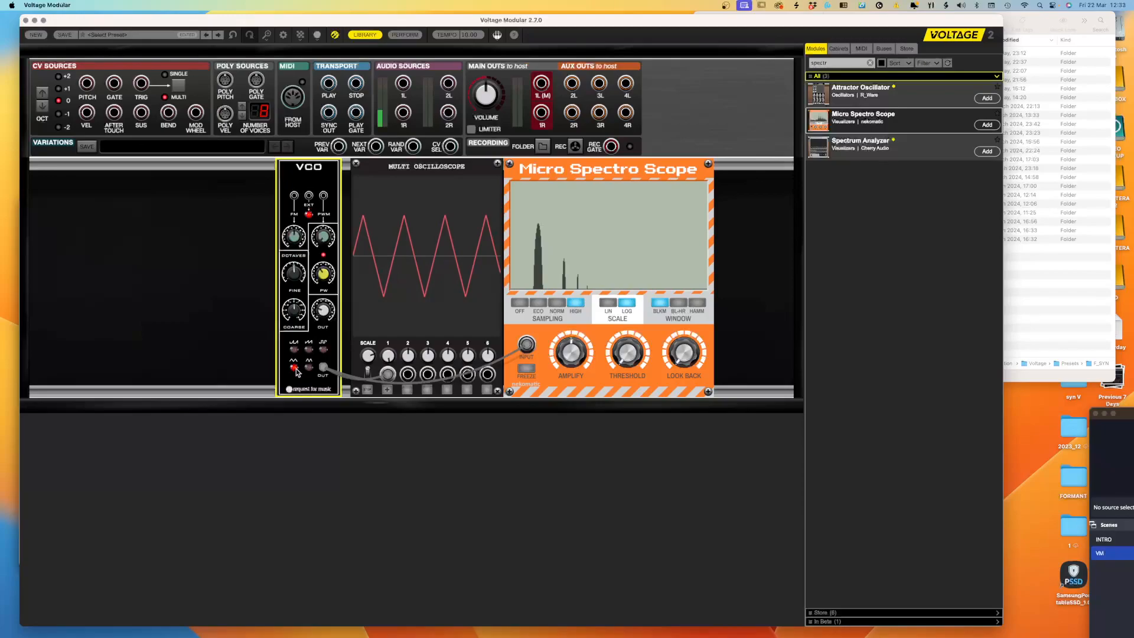
- Patch the VCO output to main out 1L and audition the sine, triangle and sawtooth waveforms, finishing with the sawtooth switched off
{"action": "left_click_drag", "start_coordinate": [541, 83], "coordinate": [326, 369]}
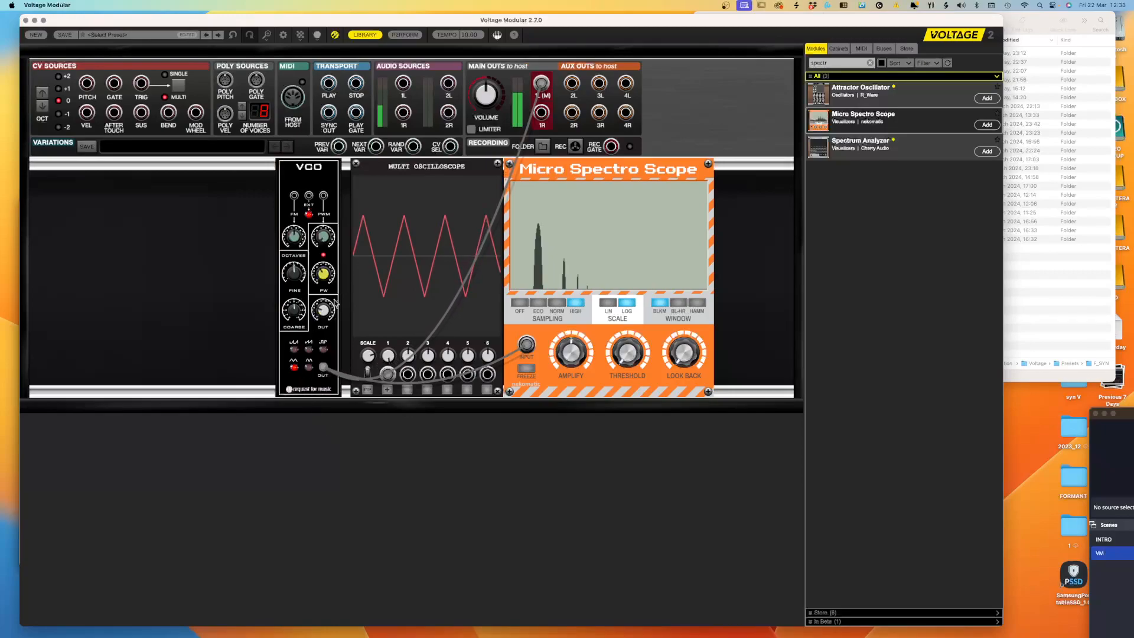
{"action": "left_click", "coordinate": [297, 367]}
{"action": "left_click", "coordinate": [308, 367]}
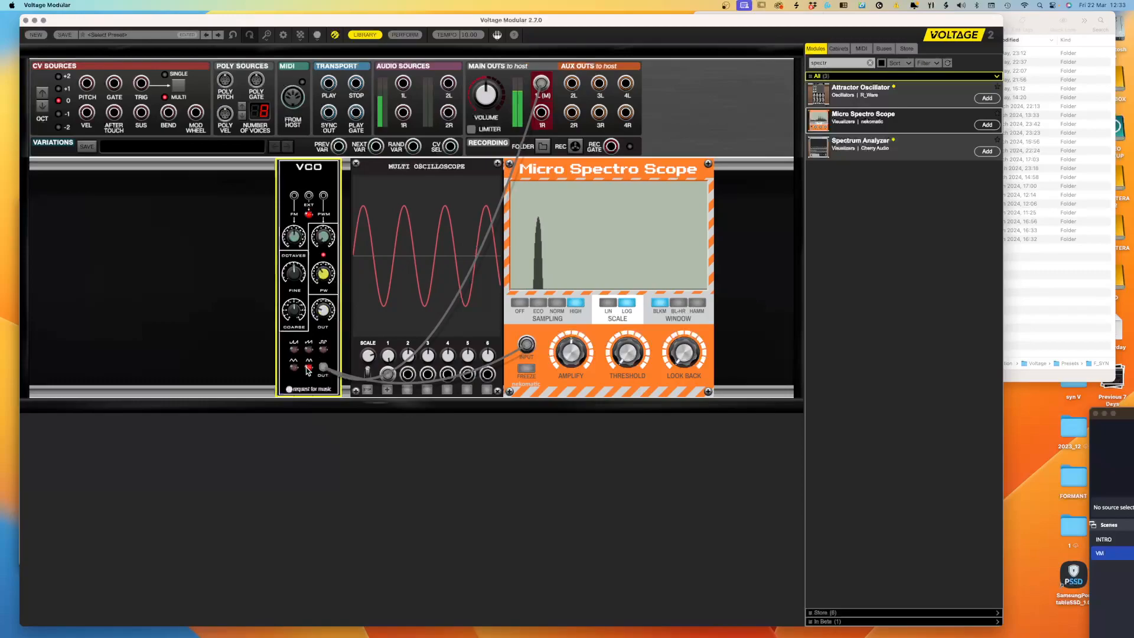
{"action": "left_click", "coordinate": [308, 367]}
{"action": "left_click", "coordinate": [293, 368]}
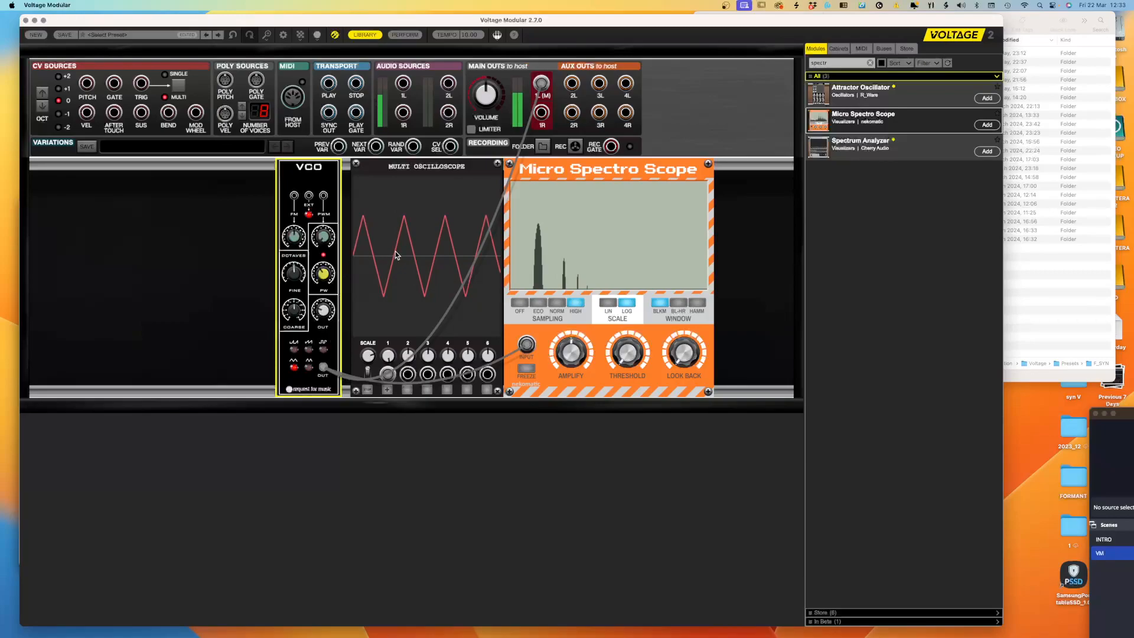
{"action": "left_click", "coordinate": [308, 349]}
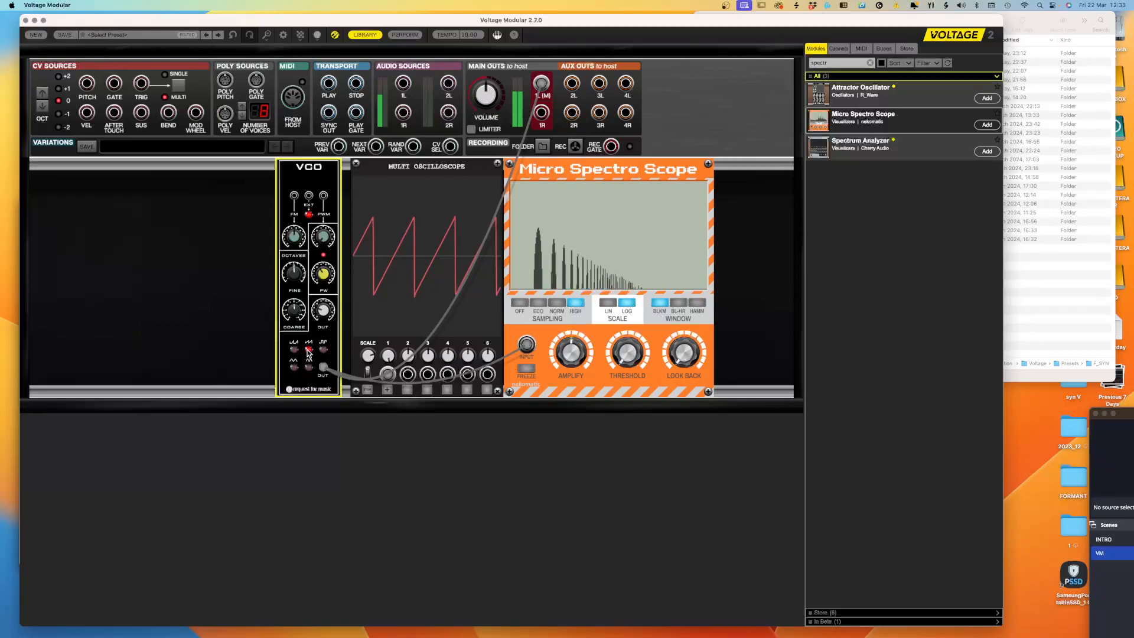
{"action": "left_click", "coordinate": [307, 350]}
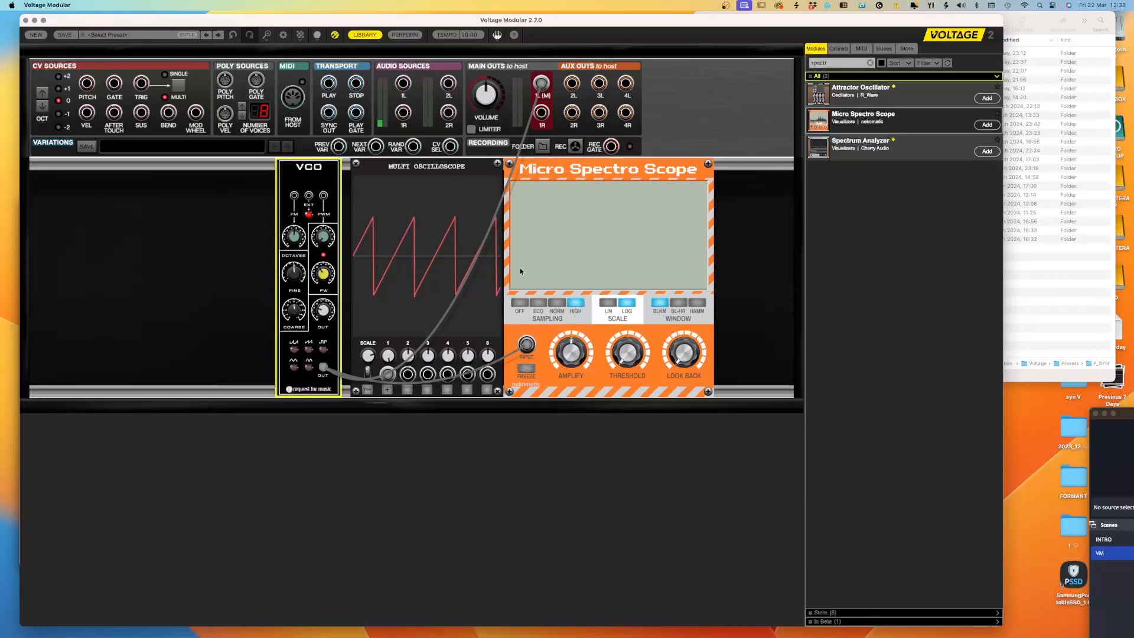
- Unplug the VCO from main out 1L, show the sawtooth once more and switch the waveform to the pulse wave
{"action": "left_click_drag", "start_coordinate": [539, 85], "coordinate": [527, 70]}
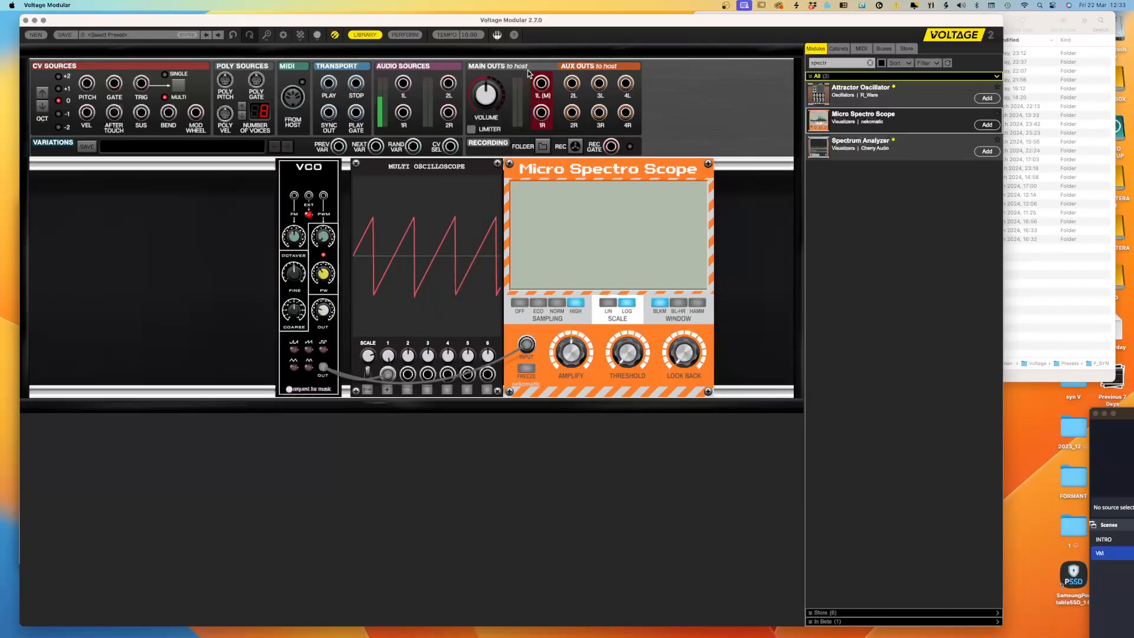
{"action": "left_click", "coordinate": [311, 352]}
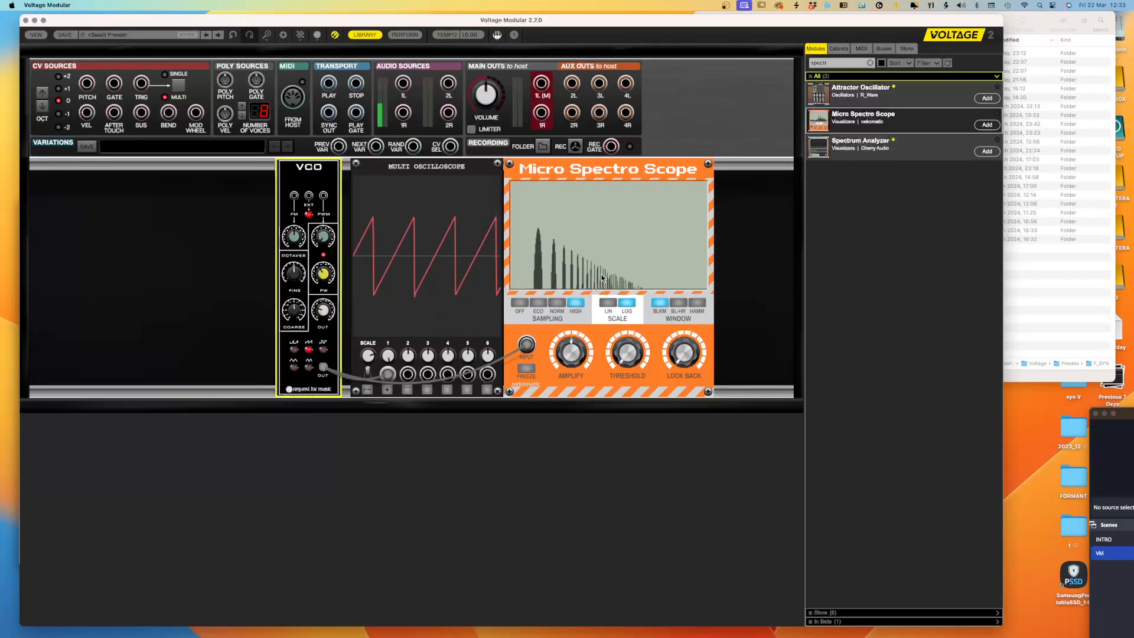
{"action": "left_click", "coordinate": [308, 351]}
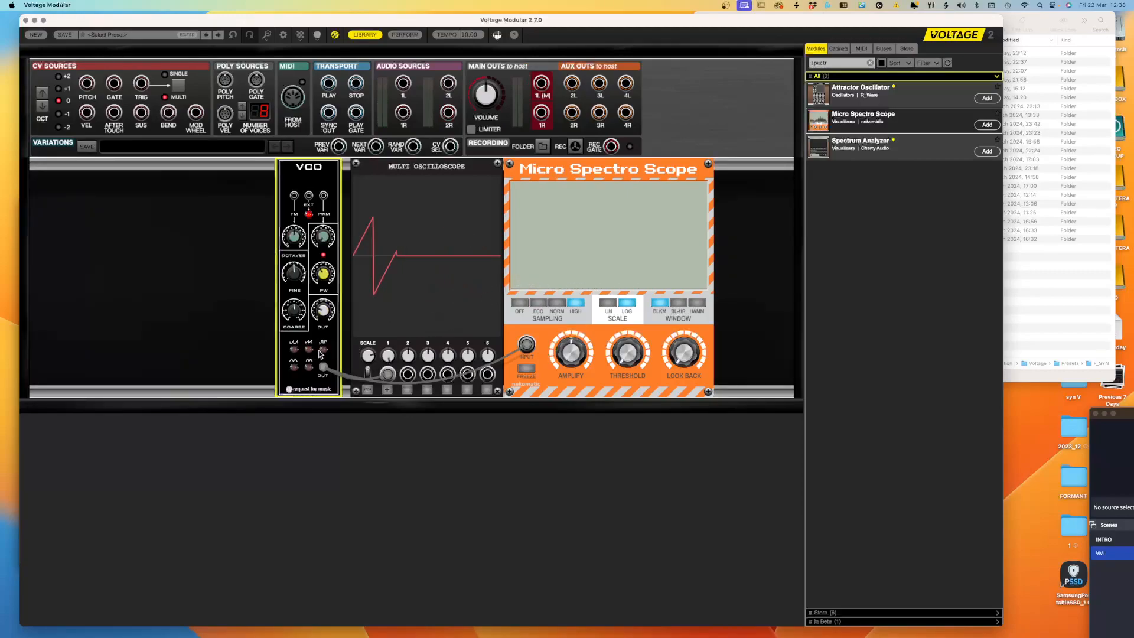
{"action": "left_click", "coordinate": [323, 349]}
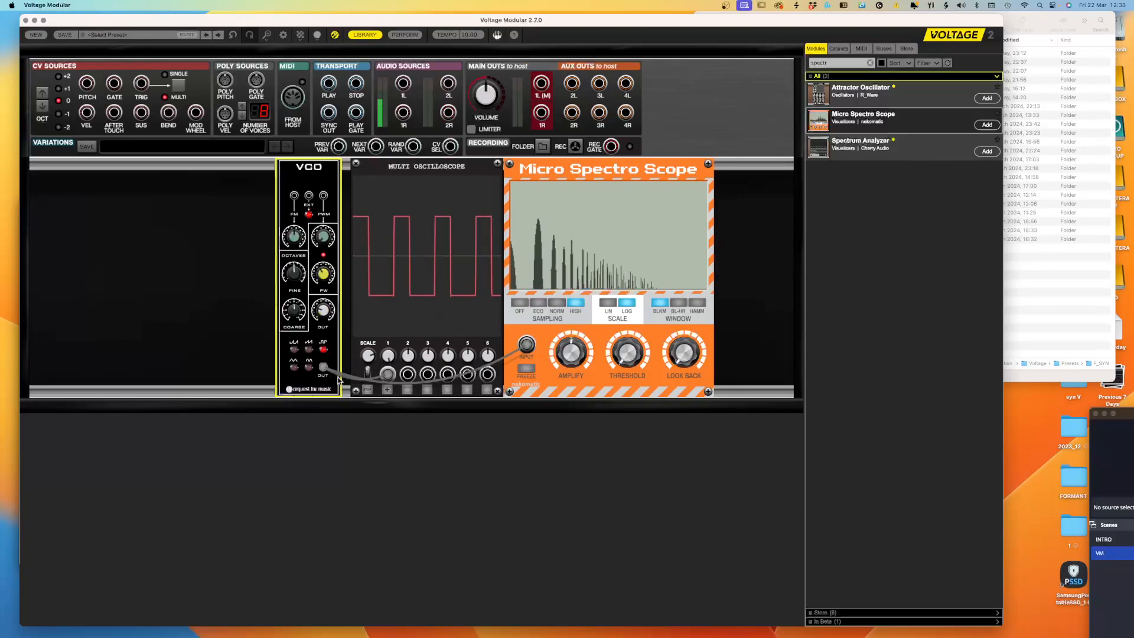
- Set the VCO's pulse width to 50 percent for a symmetrical square wave
{"action": "mouse_move", "coordinate": [341, 273]}
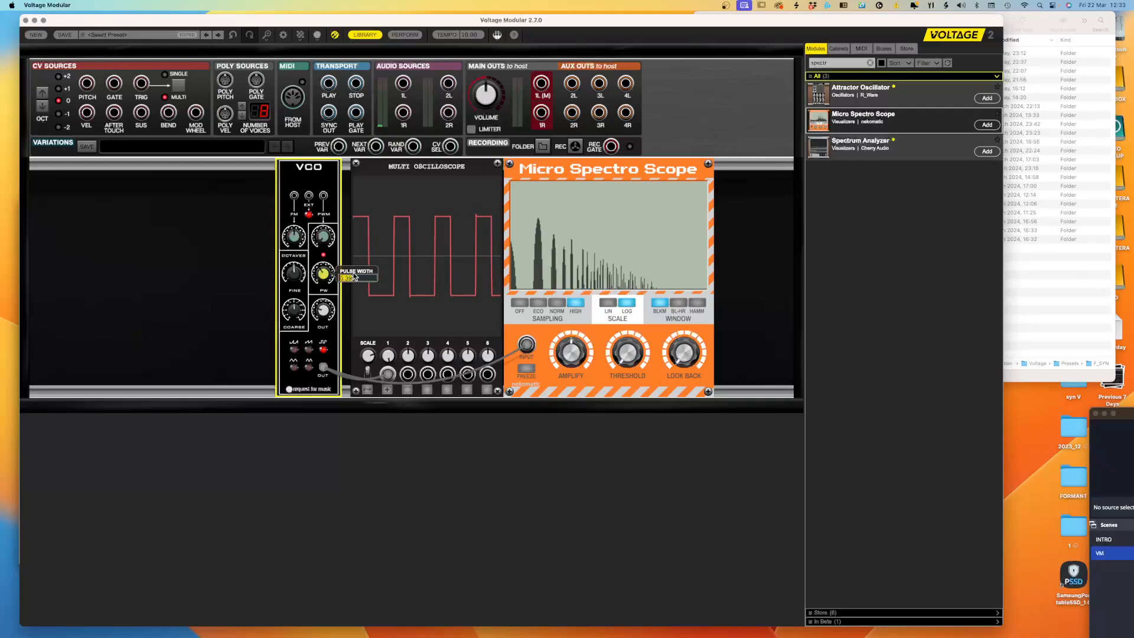
{"action": "type", "text": "50"}
{"action": "key", "text": "Return"}
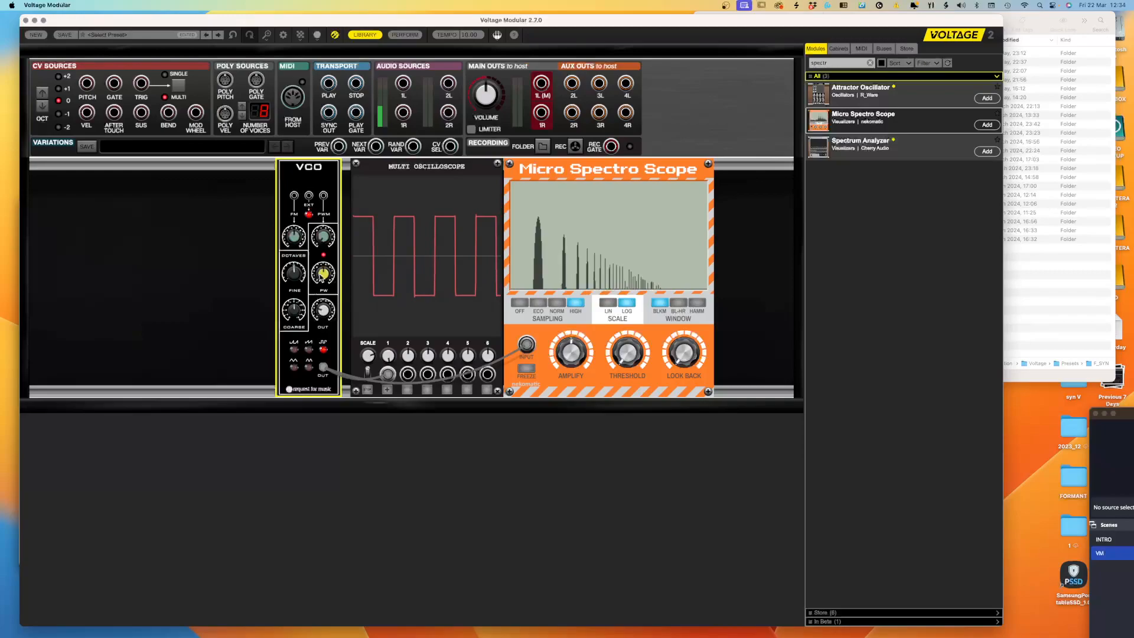
- Narrow the VCO's pulse width in stages to a thin pulse and widen it again to compare the shapes and spectra
{"action": "mouse_move", "coordinate": [324, 280]}
{"action": "left_click_drag", "start_coordinate": [323, 279], "coordinate": [329, 312]}
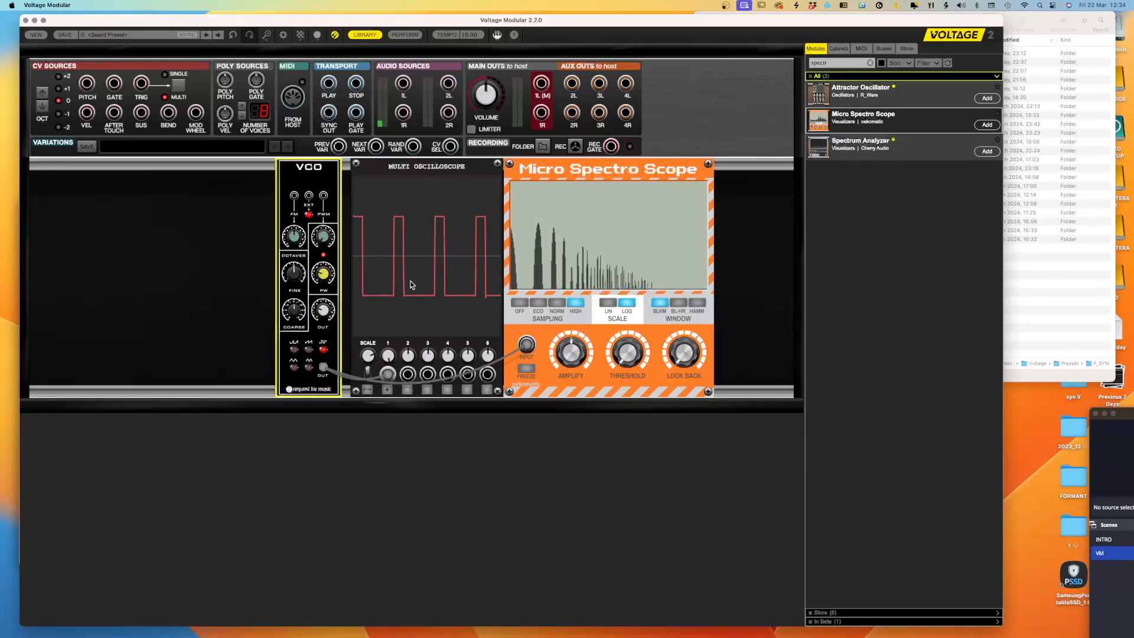
{"action": "left_click_drag", "start_coordinate": [330, 277], "coordinate": [330, 291]}
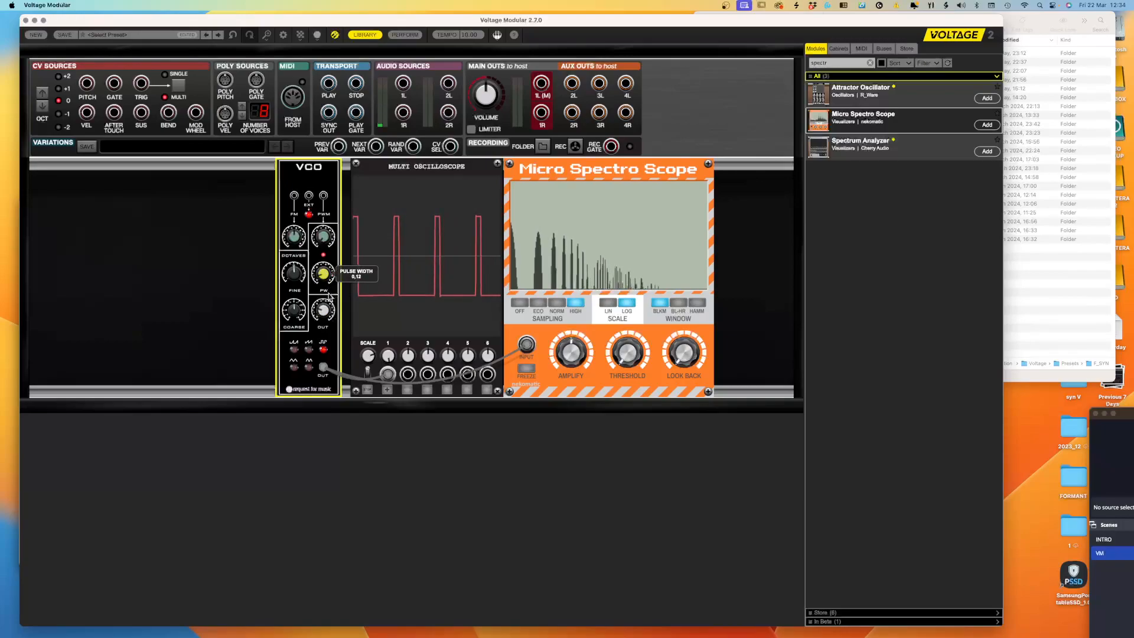
{"action": "mouse_move", "coordinate": [327, 288]}
{"action": "left_mouse_down"}
{"action": "mouse_move", "coordinate": [336, 239]}
{"action": "mouse_move", "coordinate": [329, 319]}
{"action": "mouse_move", "coordinate": [325, 275]}
{"action": "left_mouse_up"}
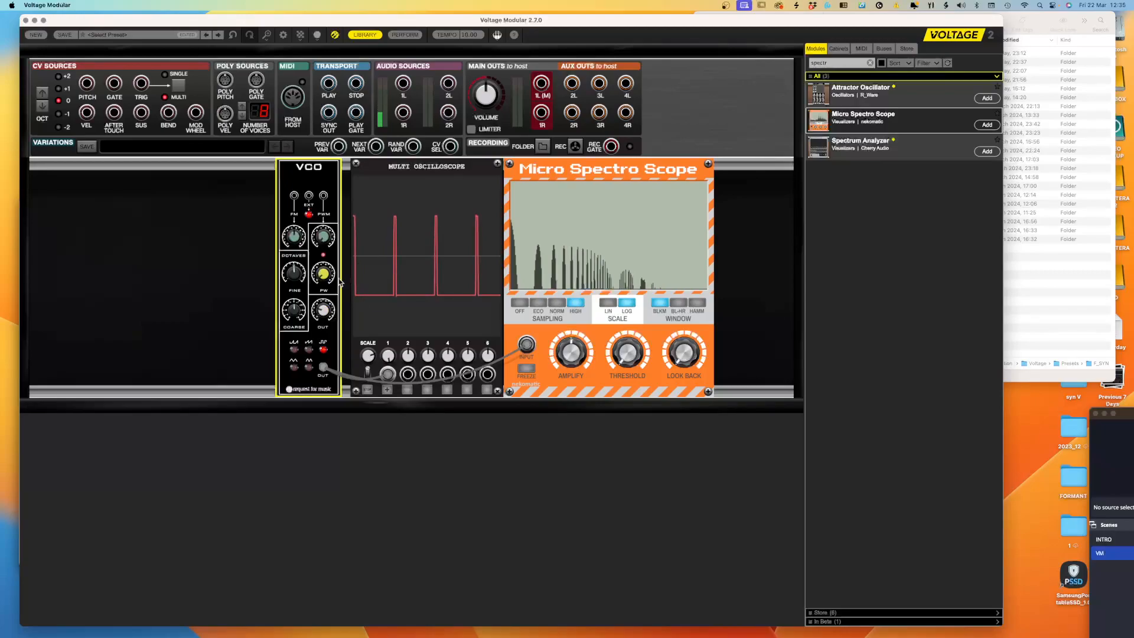
{"action": "left_click_drag", "start_coordinate": [329, 279], "coordinate": [367, 200]}
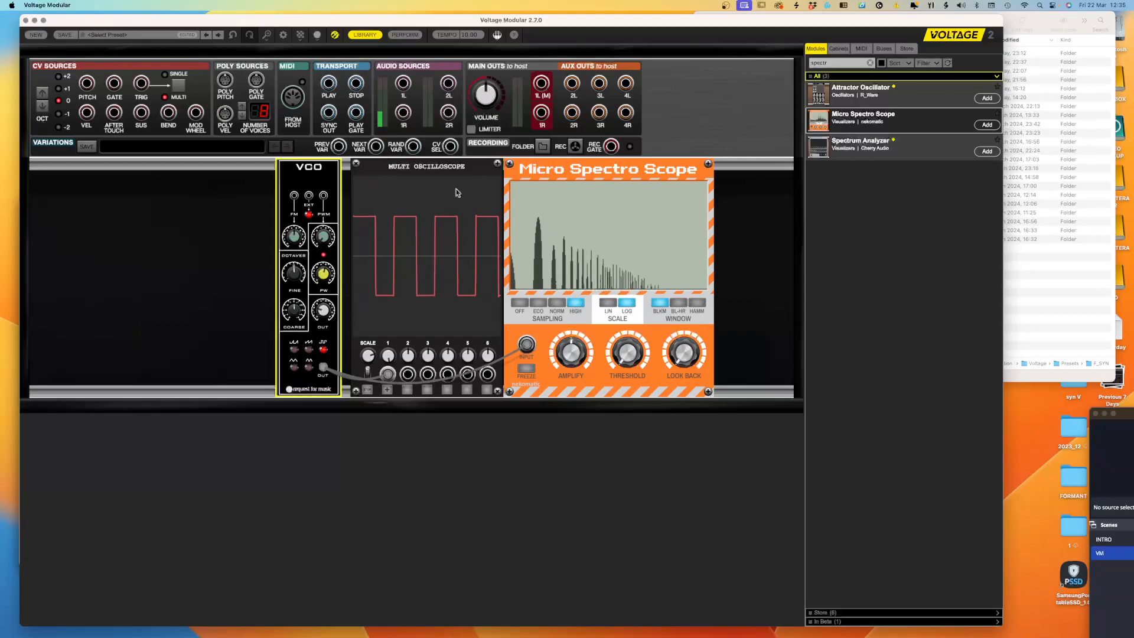
- Patch the VCO output to main out 1L again and audition the pulse wave while narrowing its pulse width
{"action": "left_click_drag", "start_coordinate": [541, 85], "coordinate": [324, 369]}
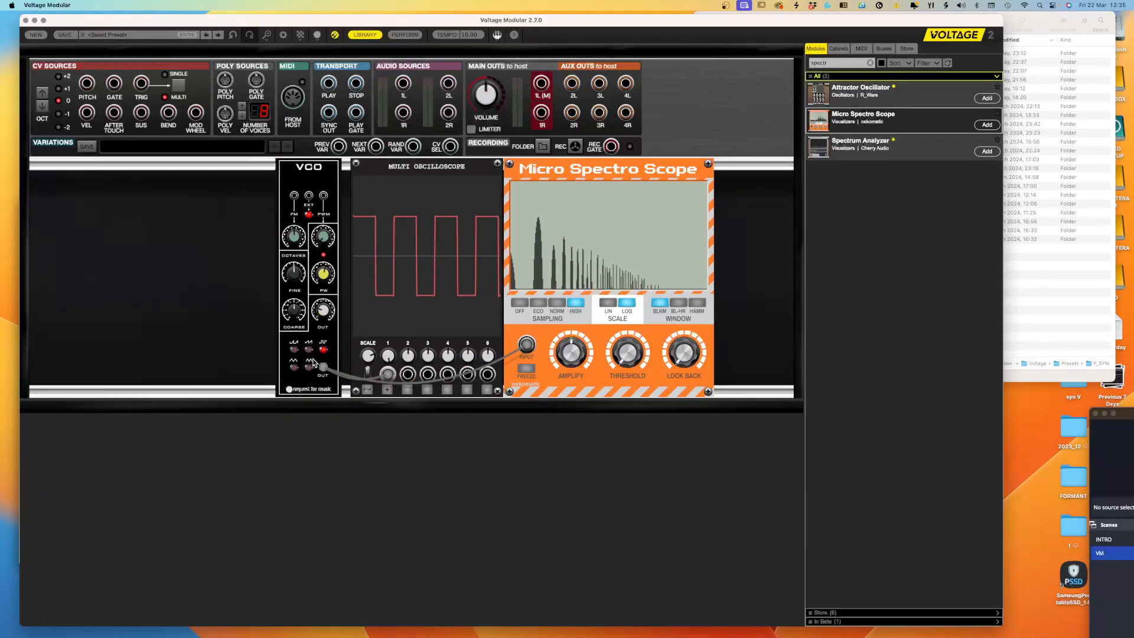
{"action": "left_click", "coordinate": [324, 317]}
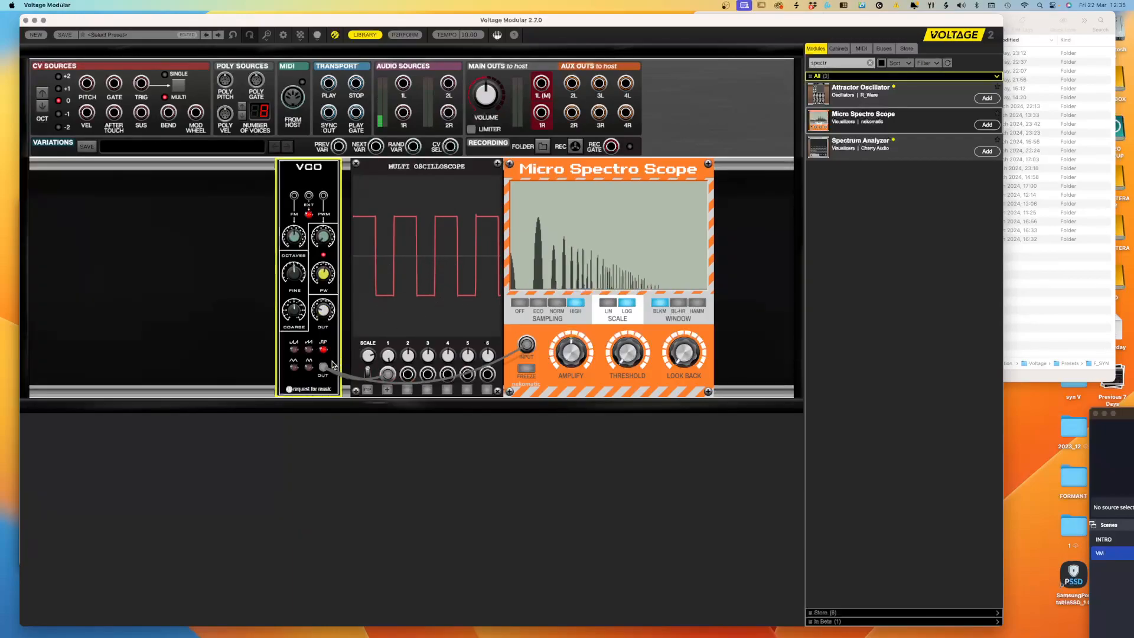
{"action": "left_click_drag", "start_coordinate": [542, 83], "coordinate": [324, 369]}
{"action": "mouse_move", "coordinate": [323, 273]}
{"action": "left_mouse_down"}
{"action": "mouse_move", "coordinate": [334, 236]}
{"action": "mouse_move", "coordinate": [339, 341]}
{"action": "mouse_move", "coordinate": [334, 317]}
{"action": "mouse_move", "coordinate": [331, 332]}
{"action": "left_mouse_up"}
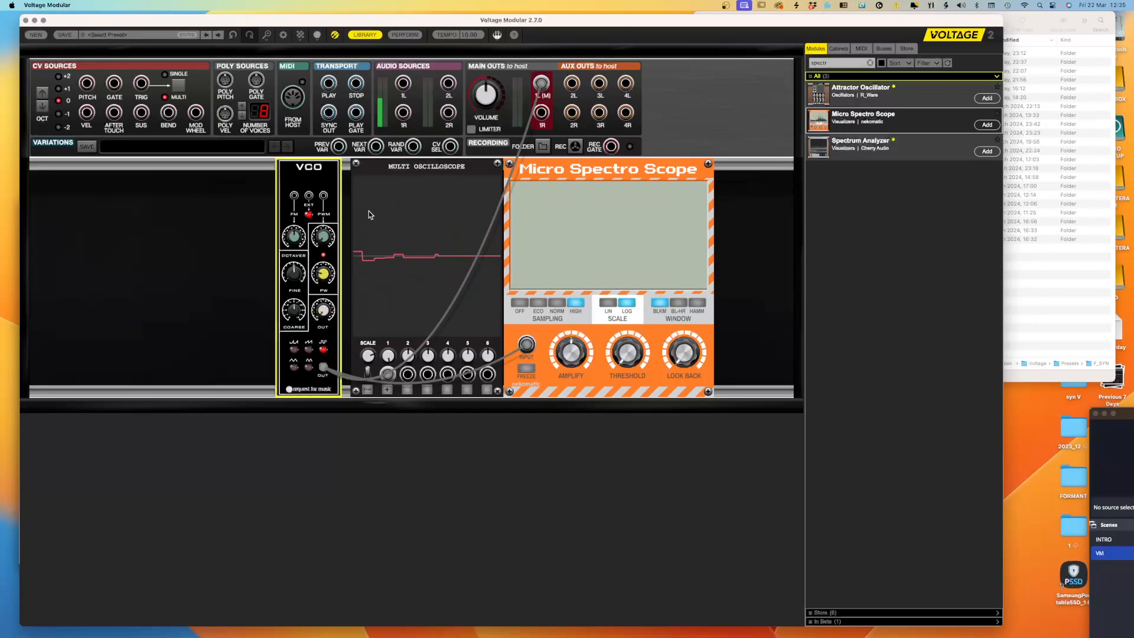
- Search the module library for "f_" and place the F_LFO module directly before the VCO in the rack
{"action": "double_click", "coordinate": [835, 63]}
{"action": "type", "text": "f_"}
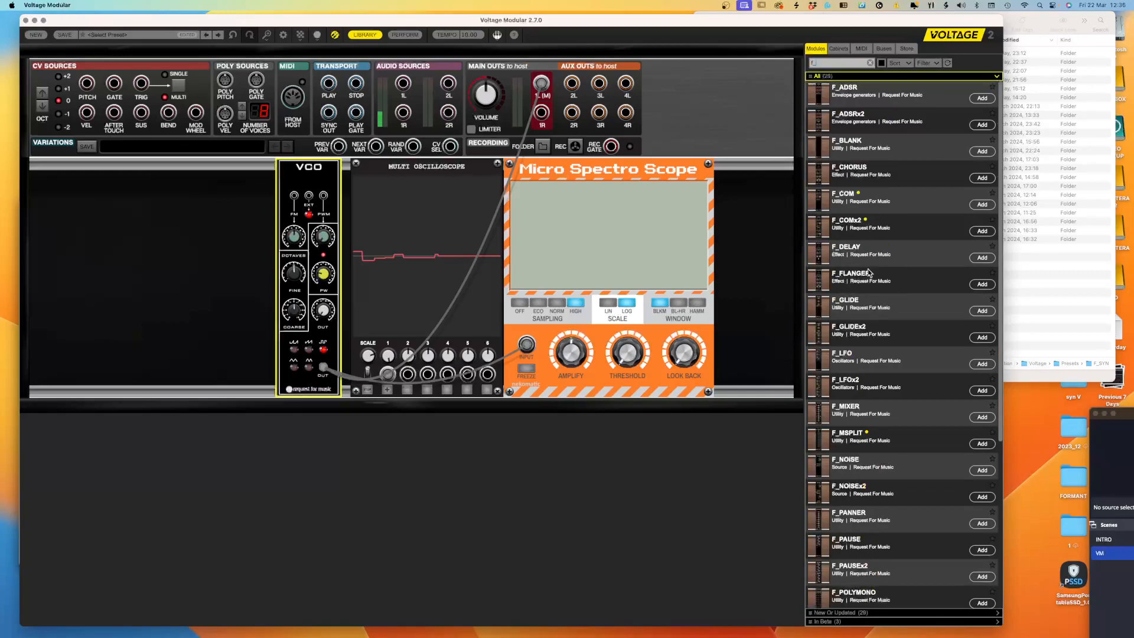
{"action": "left_click_drag", "start_coordinate": [822, 363], "coordinate": [273, 168]}
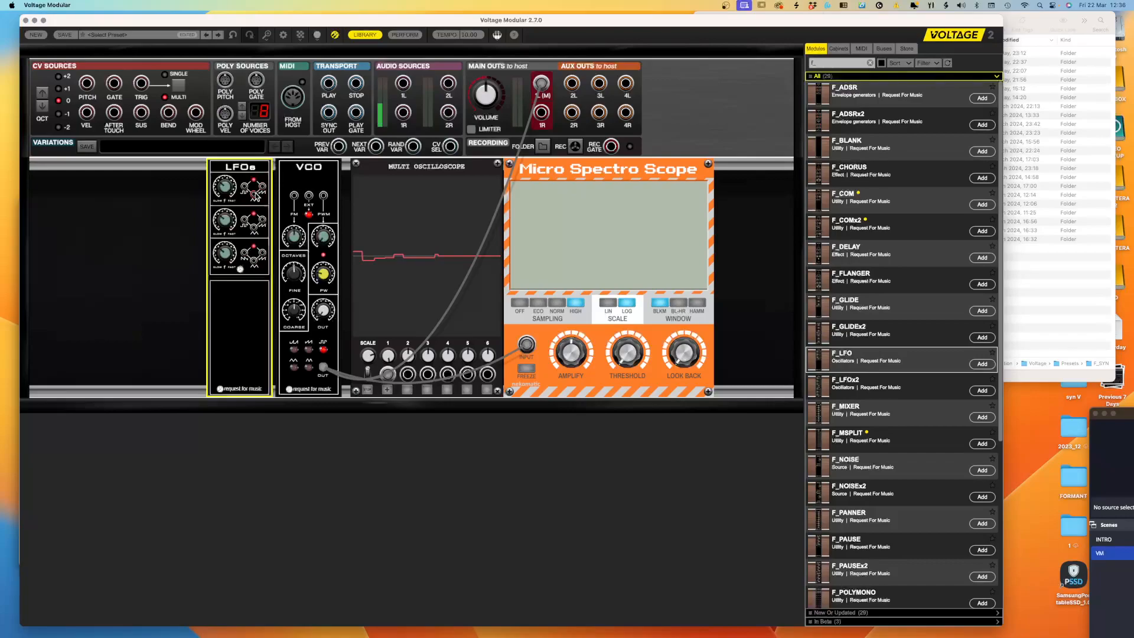
- Patch LFO 1 into the VCO's PWM input, raise the output level and set pulse width modulation to about 0.17
{"action": "left_click_drag", "start_coordinate": [254, 195], "coordinate": [294, 195]}
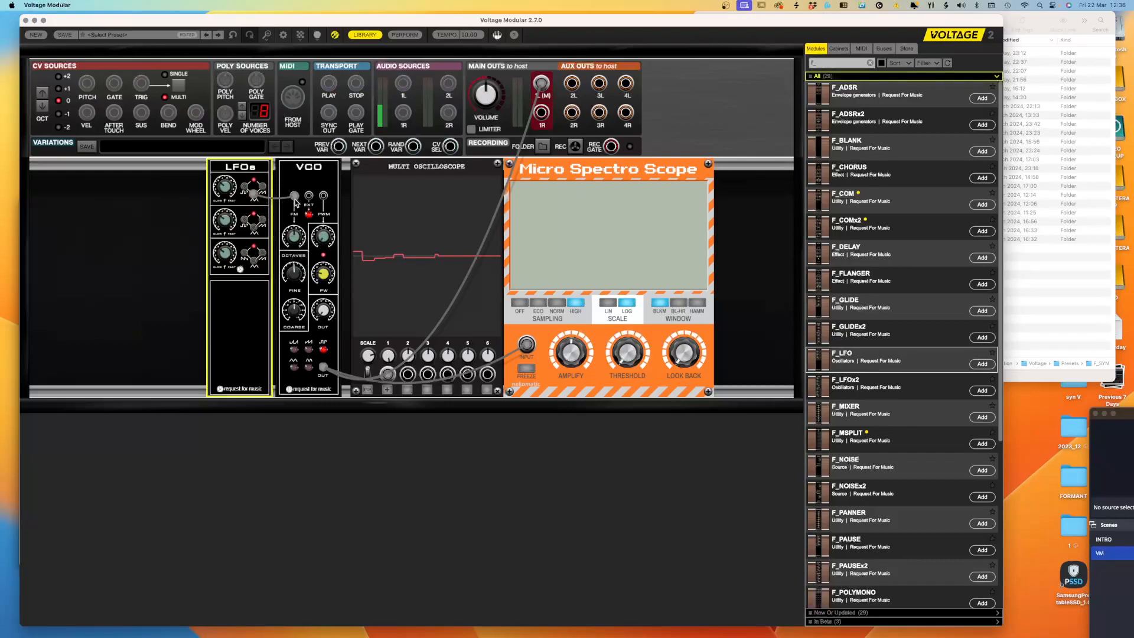
{"action": "left_click_drag", "start_coordinate": [294, 196], "coordinate": [323, 195]}
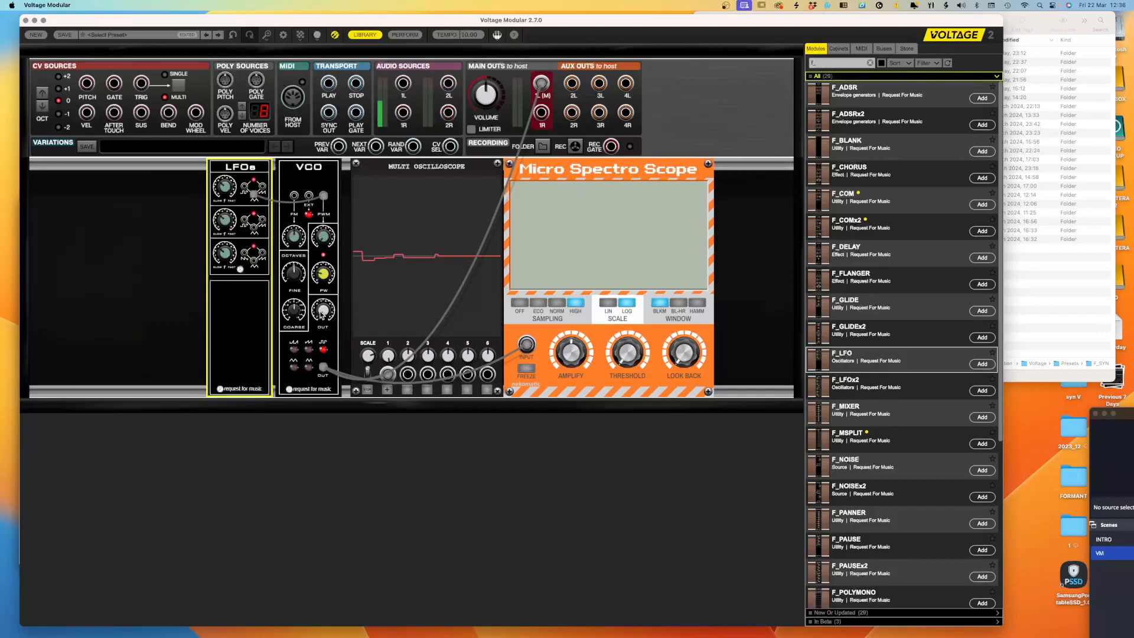
{"action": "left_click_drag", "start_coordinate": [322, 314], "coordinate": [323, 302]}
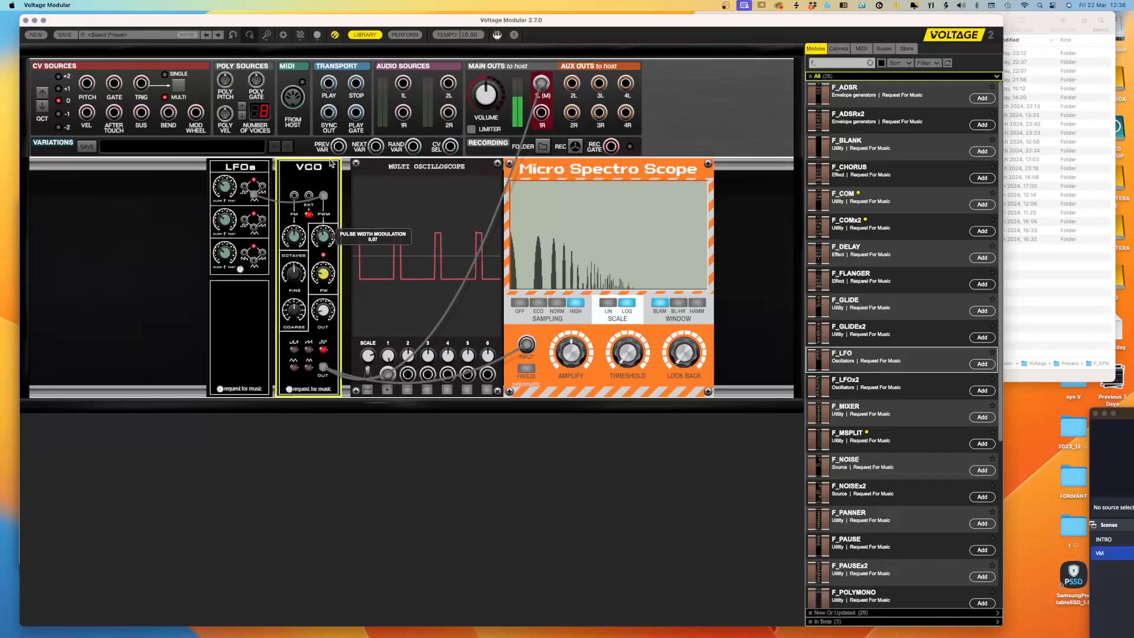
{"action": "left_click_drag", "start_coordinate": [332, 142], "coordinate": [339, 137]}
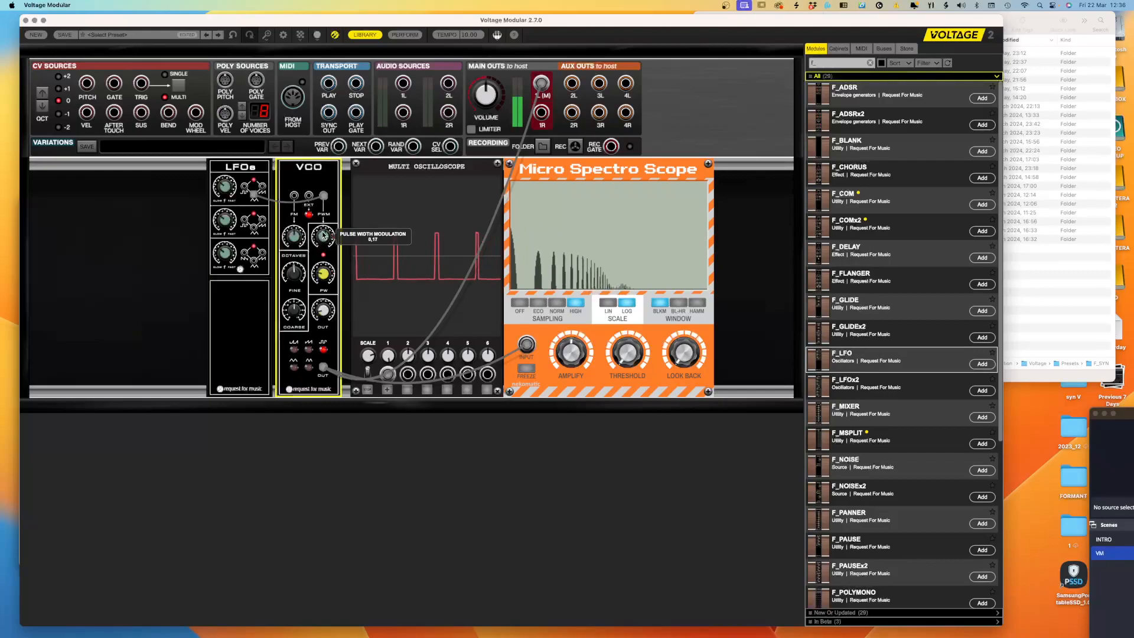
- Adjust LFO 1's speed to hear its effect on the pulse, and turn the VCO's pulse width modulation back down
{"action": "left_click", "coordinate": [227, 188]}
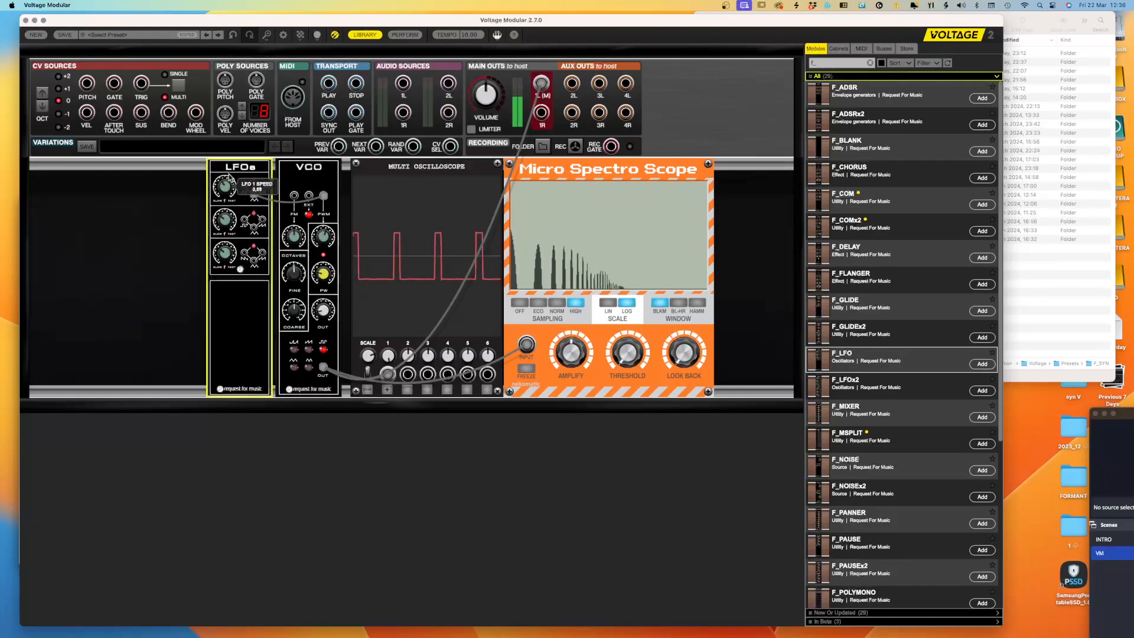
{"action": "mouse_move", "coordinate": [232, 169]}
{"action": "left_mouse_down"}
{"action": "mouse_move", "coordinate": [238, 155]}
{"action": "mouse_move", "coordinate": [240, 176]}
{"action": "left_mouse_up"}
{"action": "left_click", "coordinate": [327, 251]}
{"action": "left_click_drag", "start_coordinate": [327, 251], "coordinate": [328, 366]}
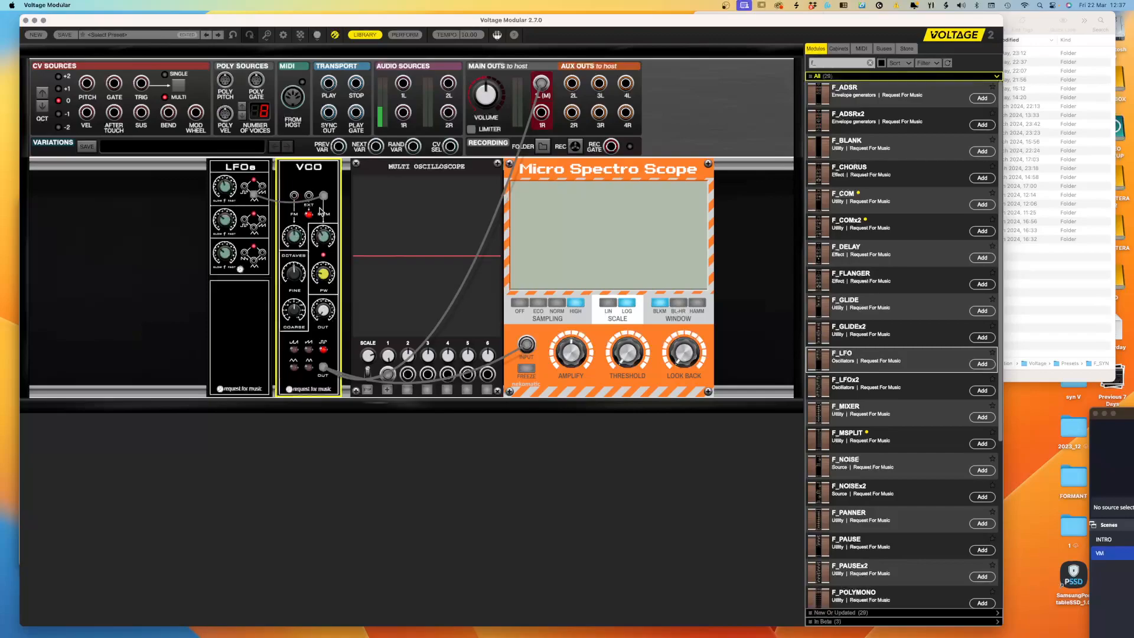
- Move the LFO 1 cable to the VCO's FM input and raise the output level with the sine wave selected
{"action": "left_click_drag", "start_coordinate": [324, 194], "coordinate": [294, 196]}
{"action": "mouse_move", "coordinate": [323, 311]}
{"action": "left_mouse_down"}
{"action": "mouse_move", "coordinate": [323, 297]}
{"action": "mouse_move", "coordinate": [323, 312]}
{"action": "left_mouse_up"}
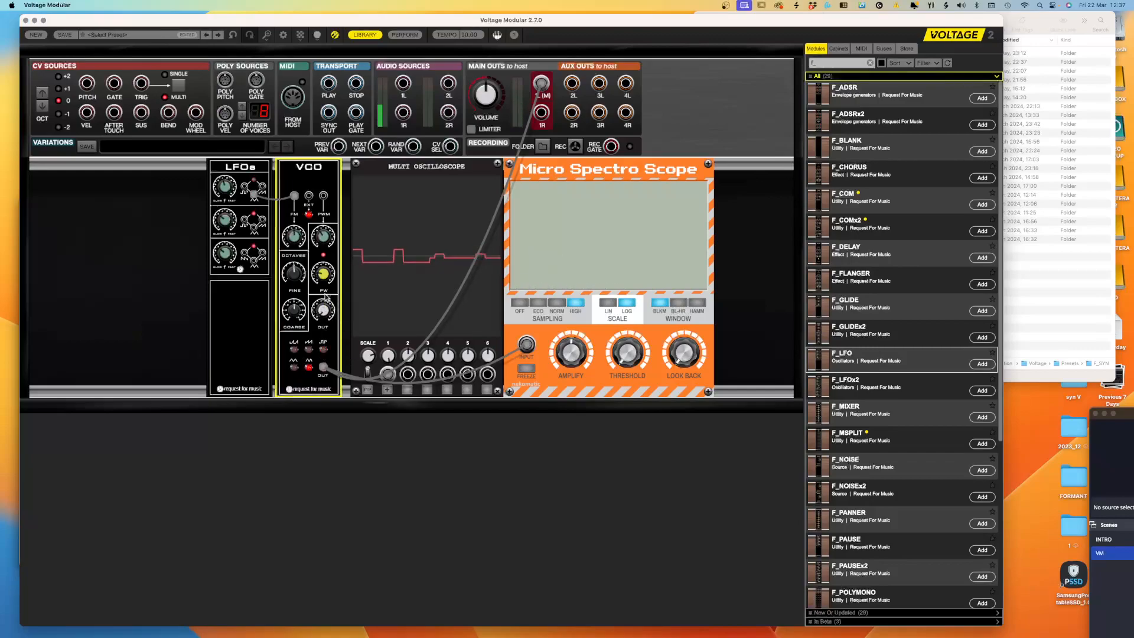
{"action": "left_click_drag", "start_coordinate": [323, 312], "coordinate": [323, 298]}
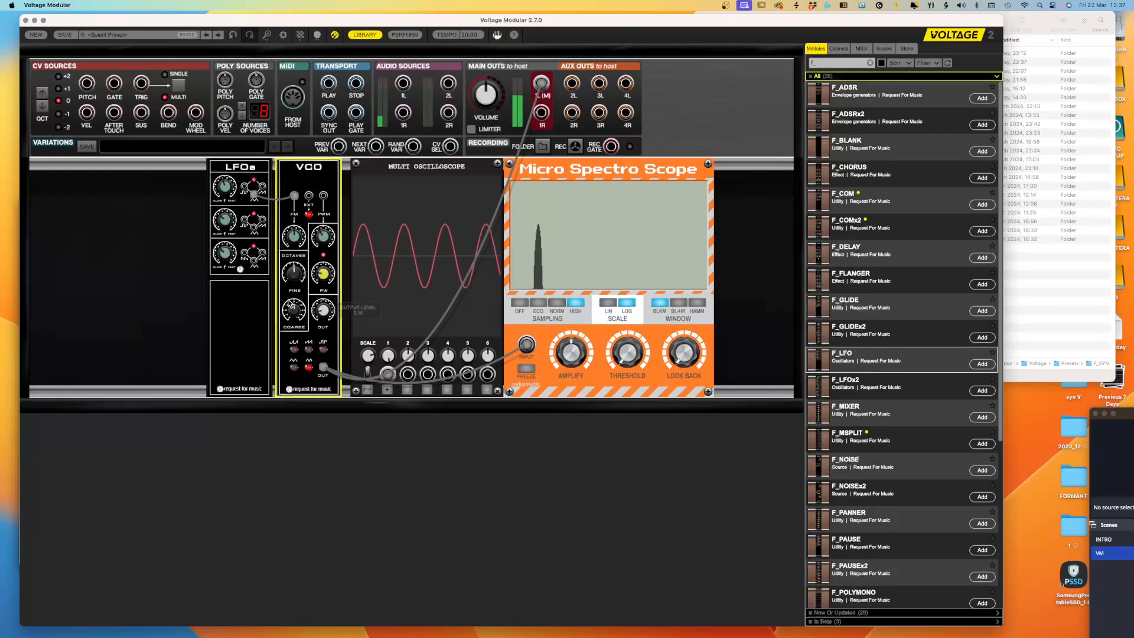
- Raise the VCO's coarse tuning to give the sine wave a higher pitch
{"action": "mouse_move", "coordinate": [291, 309]}
{"action": "left_click_drag", "start_coordinate": [292, 309], "coordinate": [291, 298]}
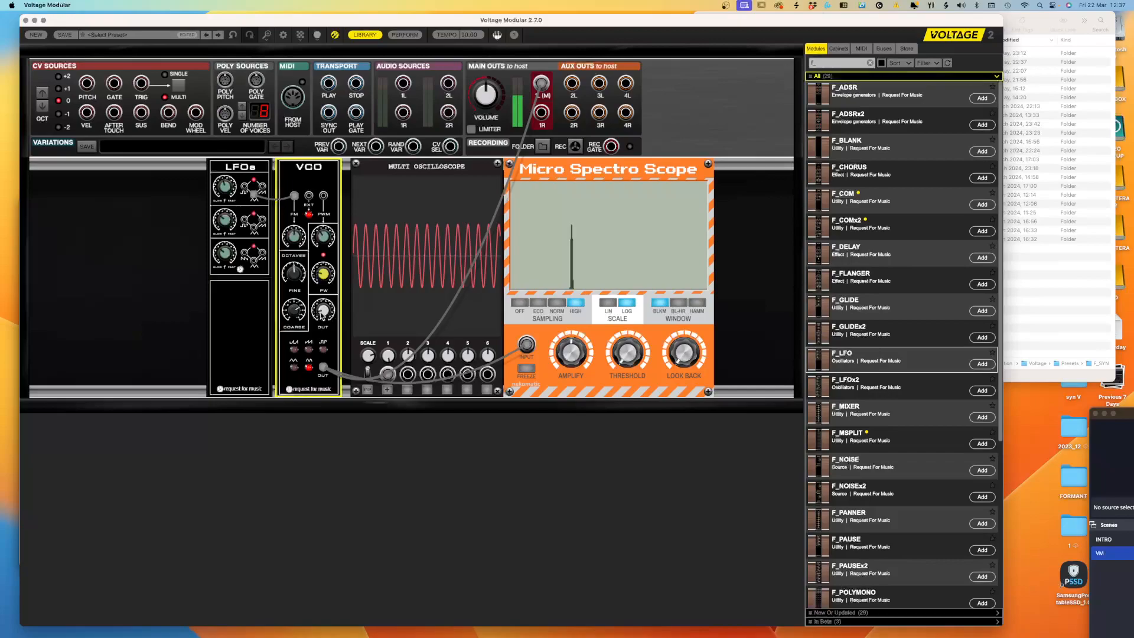
- Vary the VCO's frequency modulation through positive and negative amounts to hear LFO 1 on the sine wave, and return it to zero
{"action": "mouse_move", "coordinate": [300, 235]}
{"action": "left_click_drag", "start_coordinate": [300, 235], "coordinate": [313, 192]}
{"action": "left_click_drag", "start_coordinate": [294, 242], "coordinate": [299, 275]}
{"action": "left_click_drag", "start_coordinate": [317, 333], "coordinate": [318, 340]}
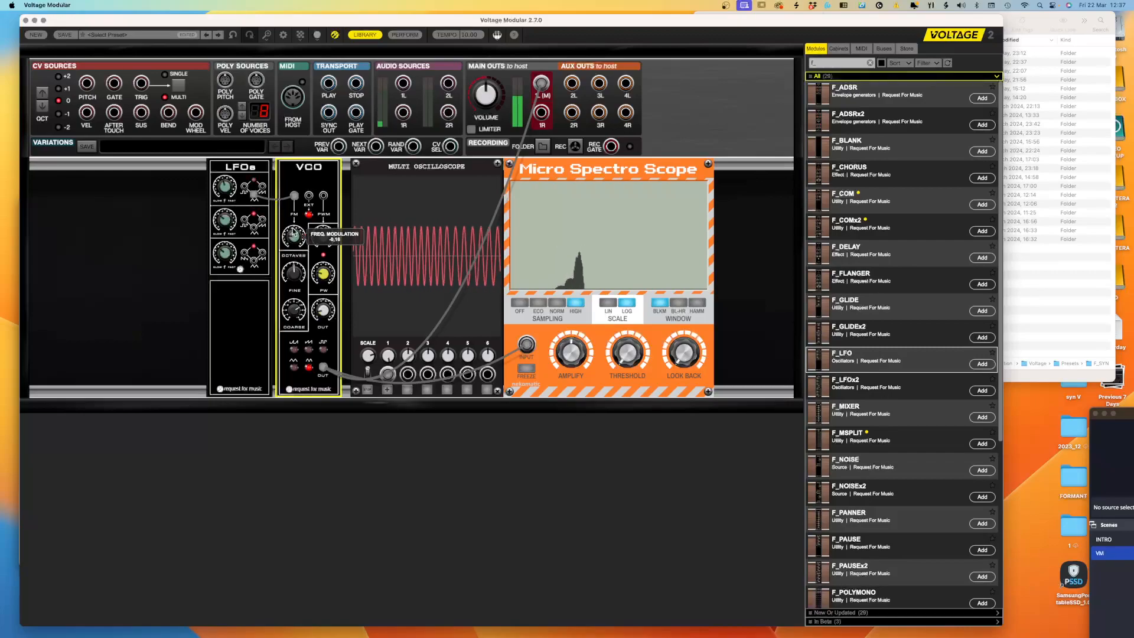
{"action": "left_click_drag", "start_coordinate": [293, 234], "coordinate": [300, 216]}
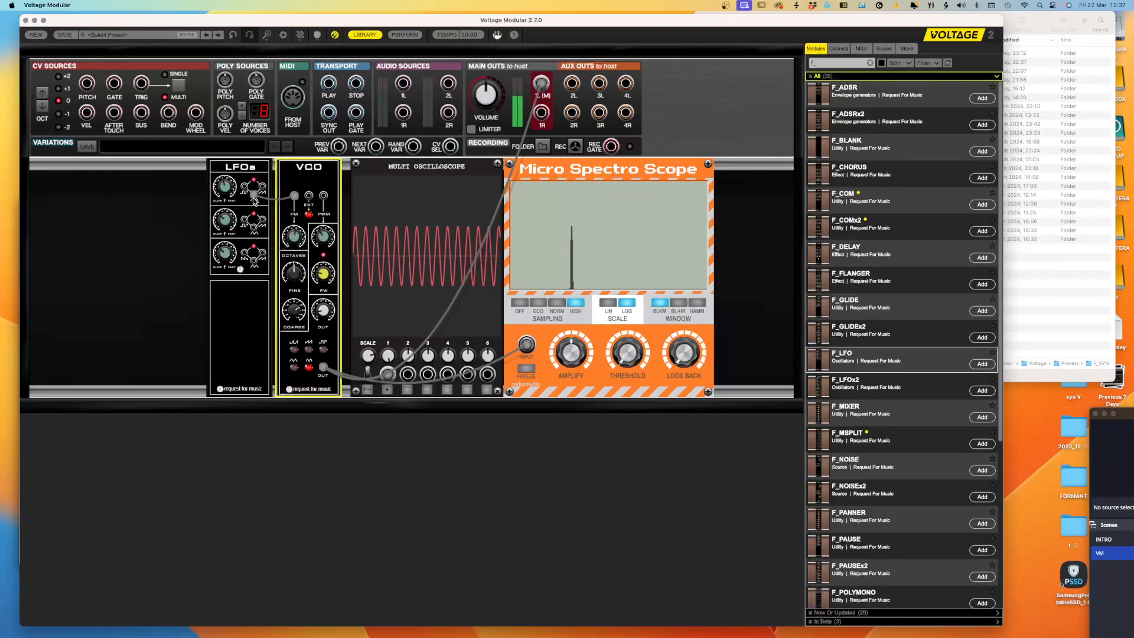
- Move the FM cable to another LFO 1 waveform output and vary the VCO's frequency modulation amount to hear it
{"action": "left_click_drag", "start_coordinate": [254, 195], "coordinate": [245, 187]}
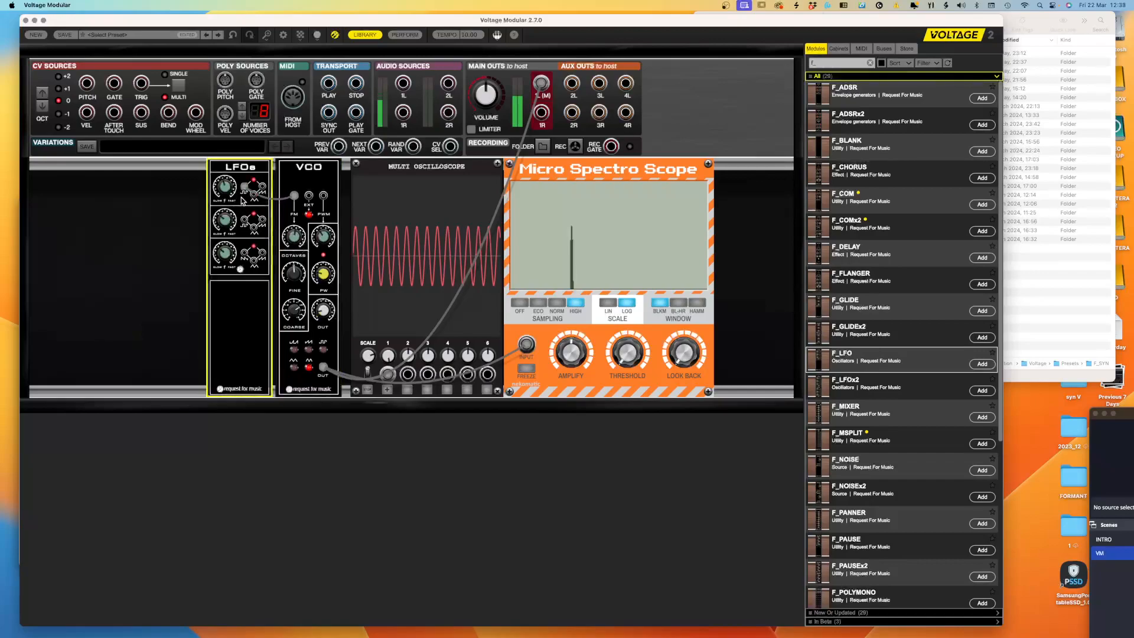
{"action": "left_click", "coordinate": [293, 233]}
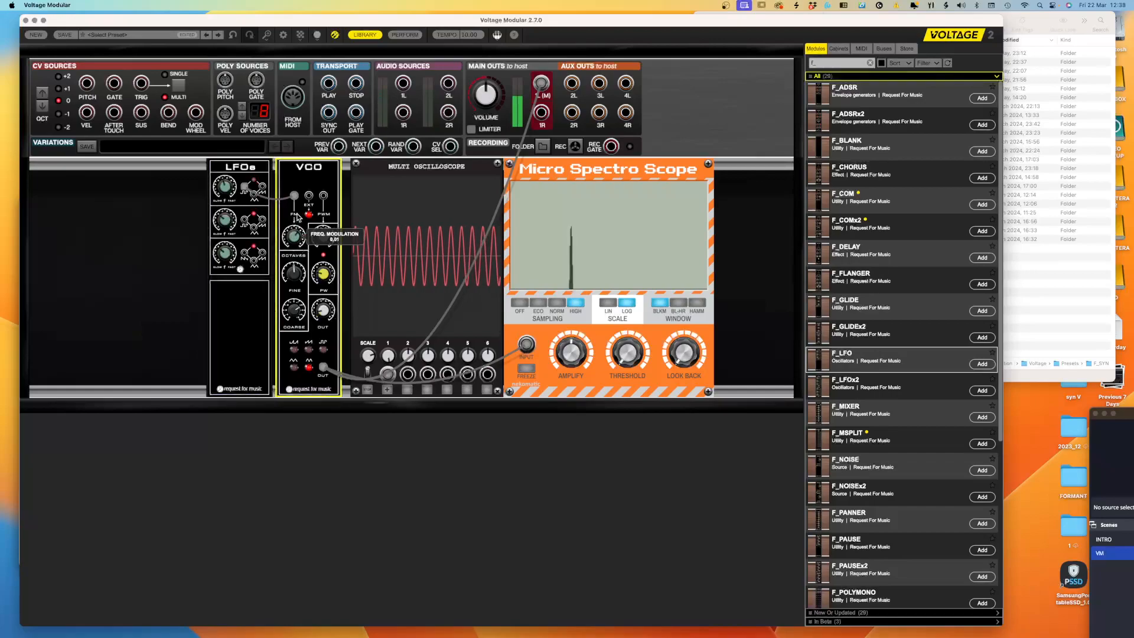
{"action": "left_click_drag", "start_coordinate": [303, 210], "coordinate": [306, 261]}
- Audition LFO 1's remaining waveform output with raised frequency modulation, and move the FM cable to an LFO 3 output
{"action": "left_click_drag", "start_coordinate": [245, 187], "coordinate": [263, 186]}
{"action": "left_click_drag", "start_coordinate": [296, 239], "coordinate": [310, 193]}
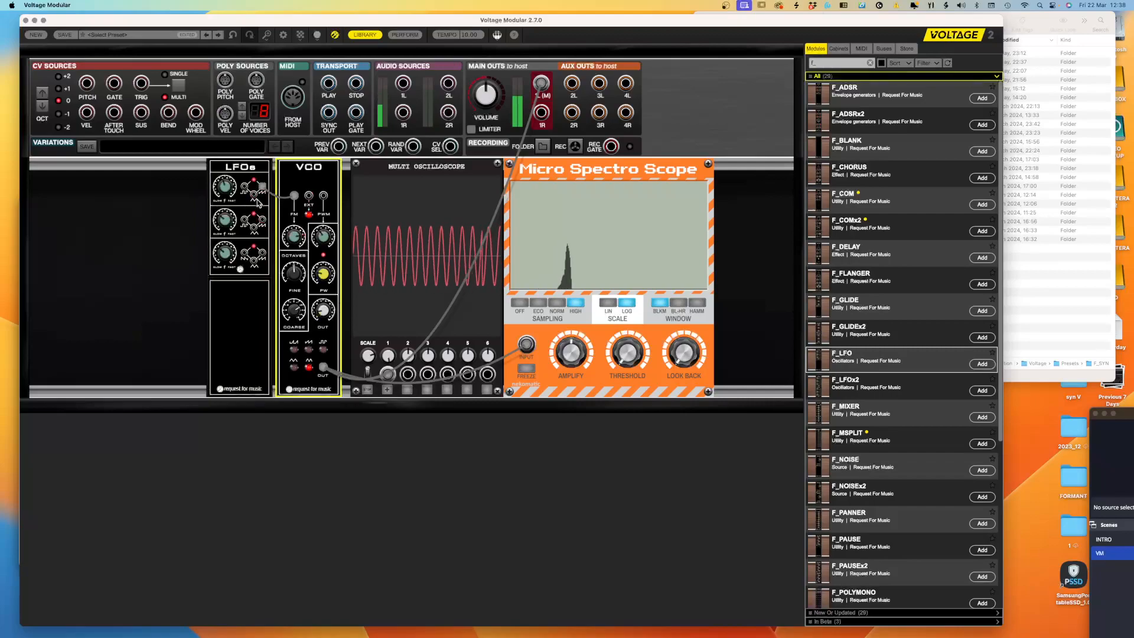
{"action": "left_click_drag", "start_coordinate": [262, 185], "coordinate": [231, 237]}
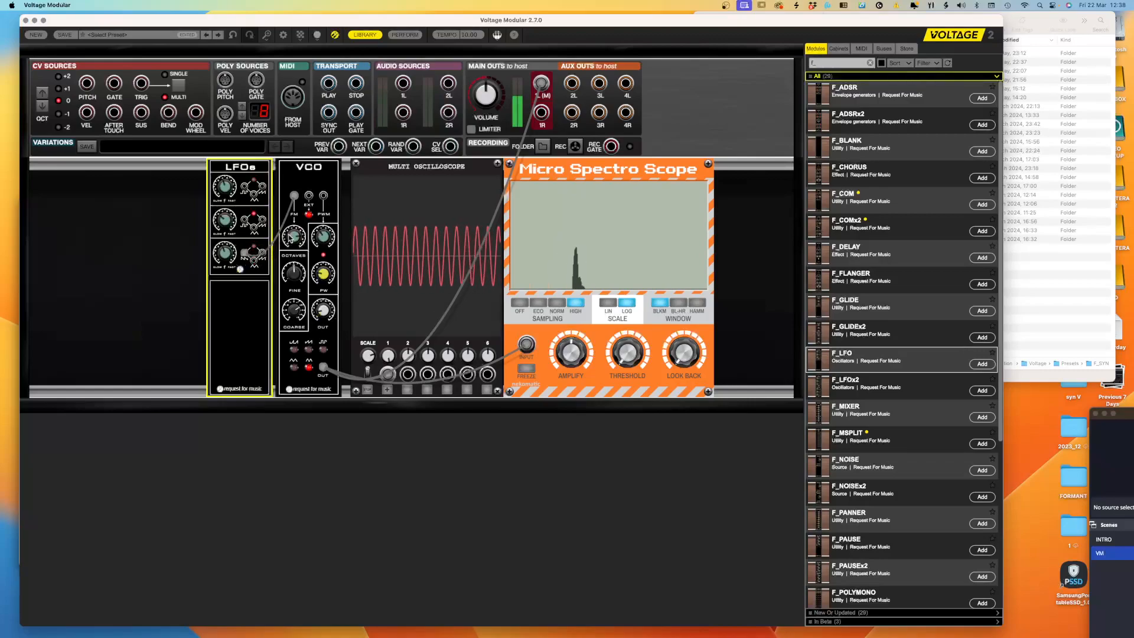
{"action": "left_click", "coordinate": [297, 213]}
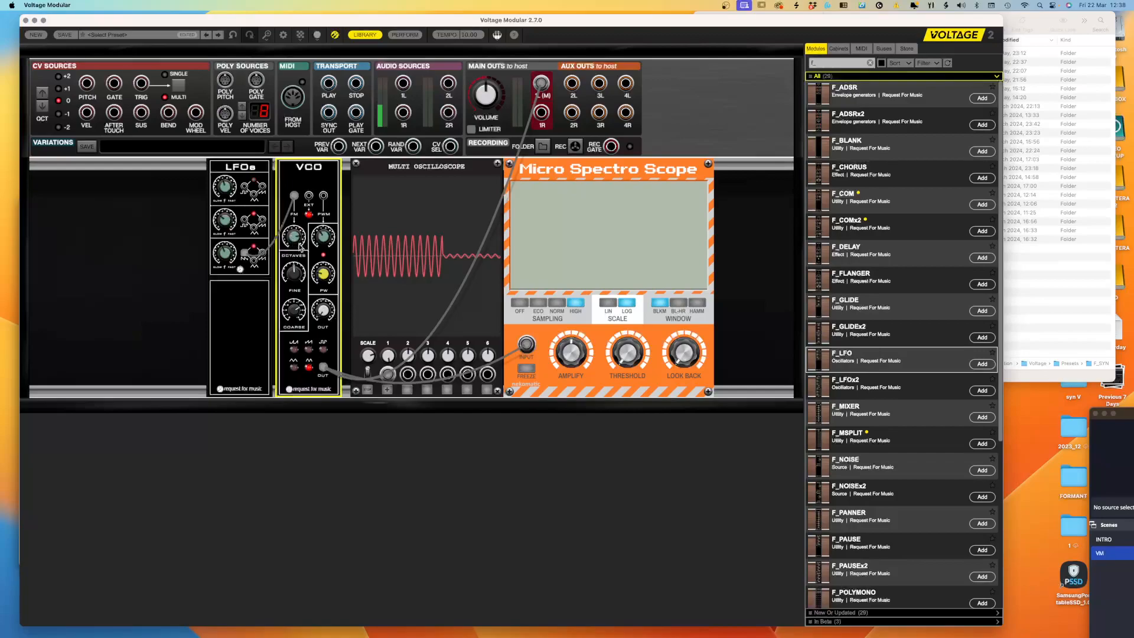
- Unplug the main output and FM cables from the VCO and raise its output level
{"action": "mouse_move", "coordinate": [325, 240]}
{"action": "mouse_move", "coordinate": [294, 316]}
{"action": "left_click_drag", "start_coordinate": [541, 83], "coordinate": [247, 195]}
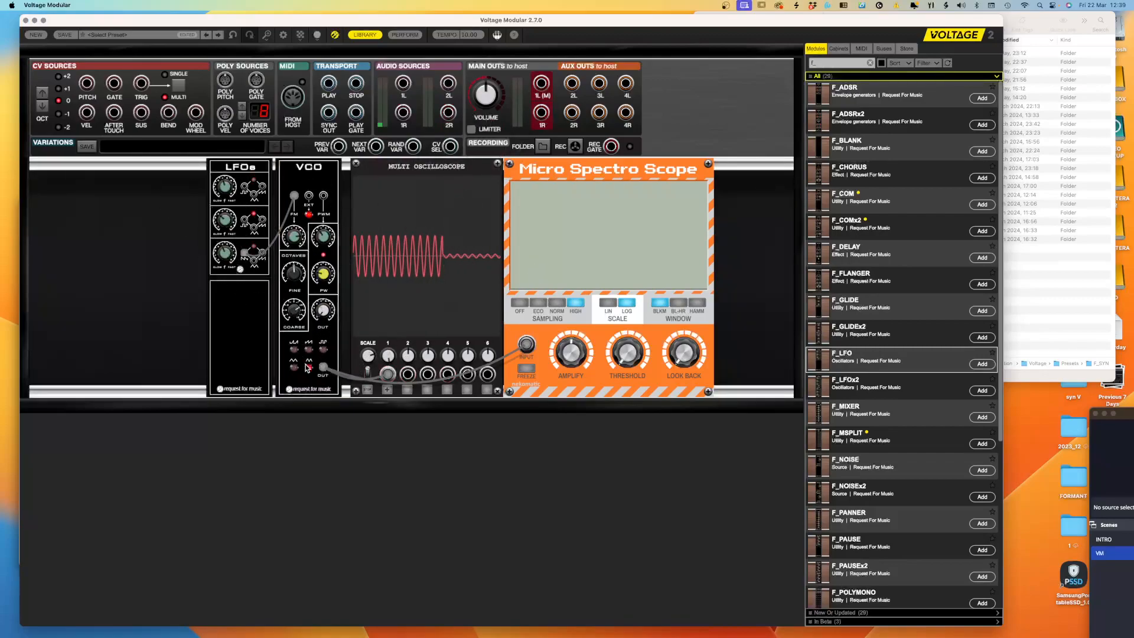
{"action": "left_click_drag", "start_coordinate": [322, 315], "coordinate": [327, 287]}
{"action": "left_click_drag", "start_coordinate": [294, 195], "coordinate": [141, 278]}
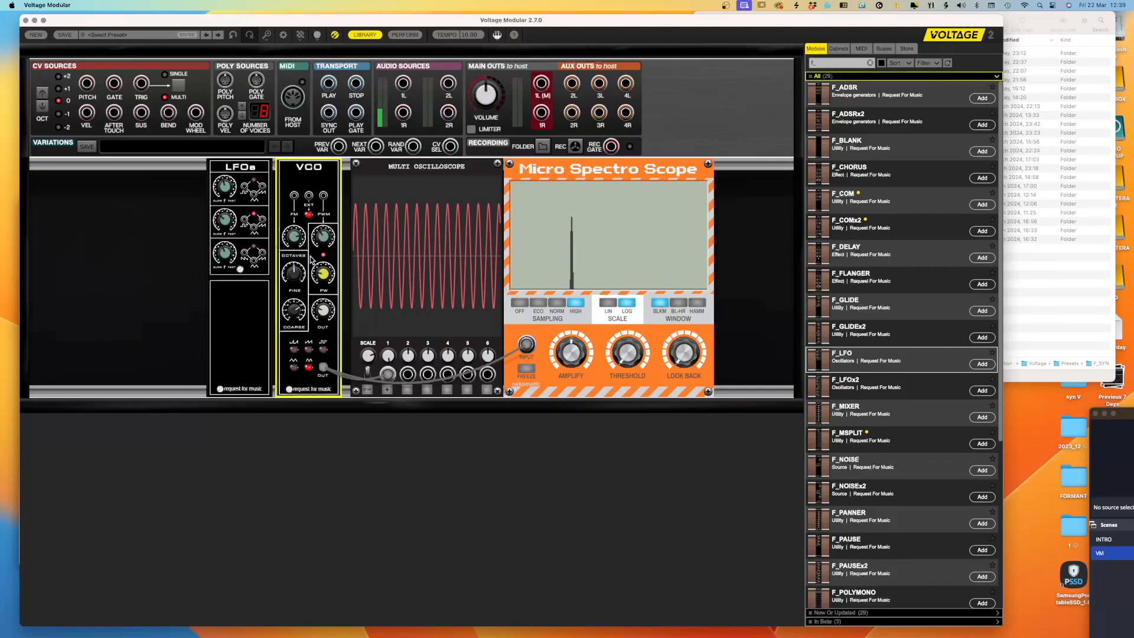
- Lower the VCO's coarse tuning to 0 and switch its waveform from sine to triangle
{"action": "scroll", "coordinate": [296, 312], "scroll_direction": "down", "scroll_amount": 5}
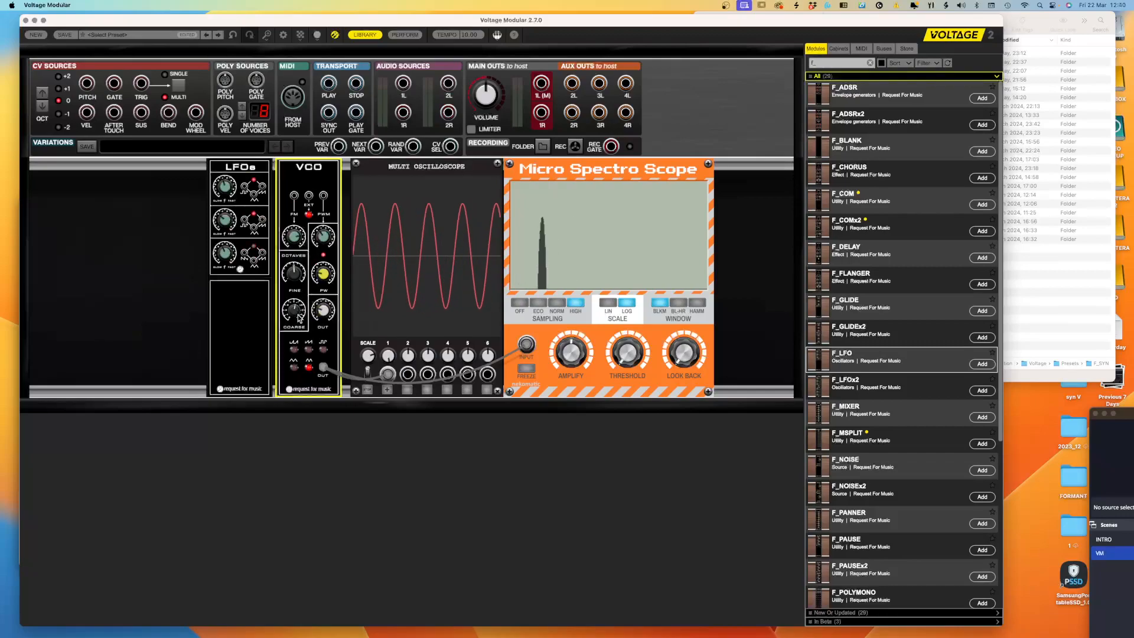
{"action": "scroll", "coordinate": [295, 316], "scroll_direction": "down", "scroll_amount": 3}
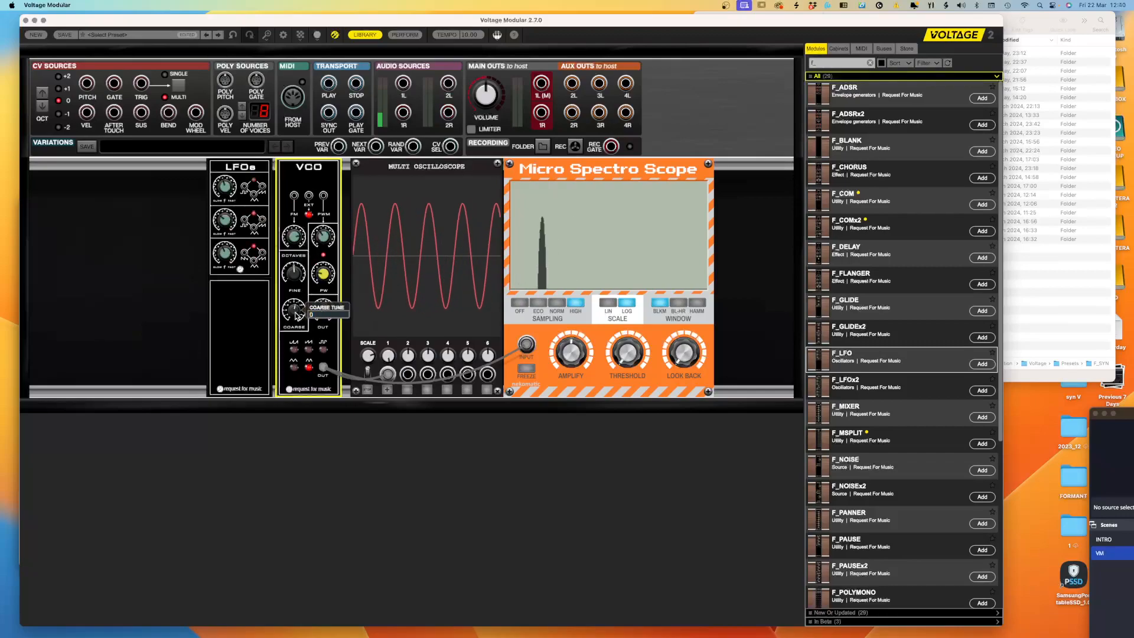
{"action": "left_click", "coordinate": [295, 368]}
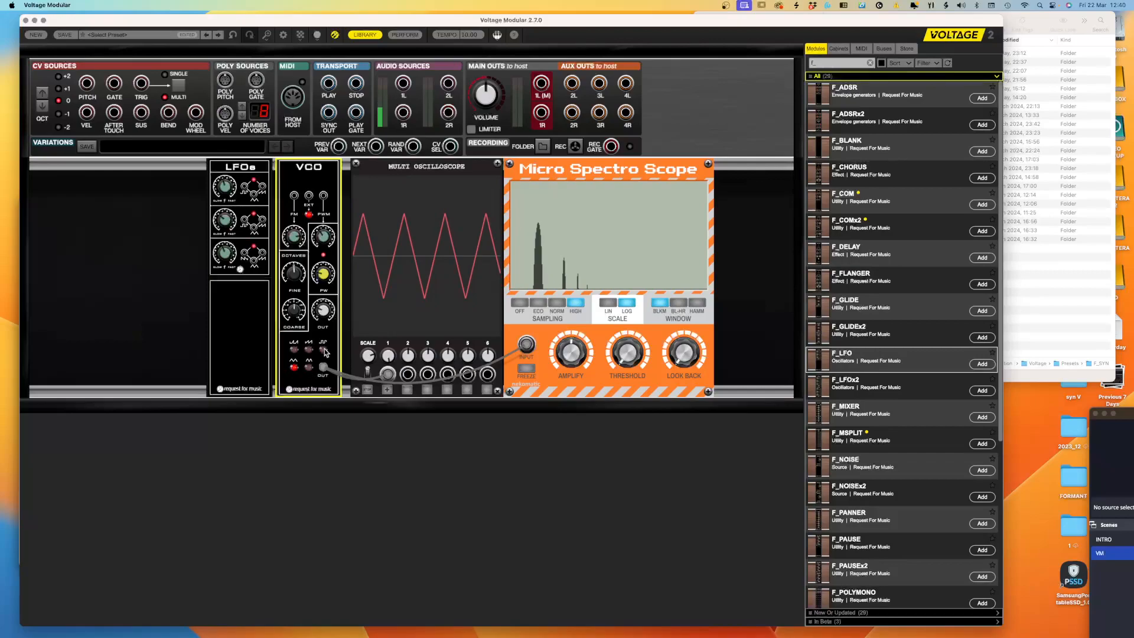
- Show the VCO's pulse, sawtooth and spike waveforms one at a time on the scopes, and adjust the coarse tuning
{"action": "left_click", "coordinate": [293, 366]}
{"action": "left_click", "coordinate": [323, 350]}
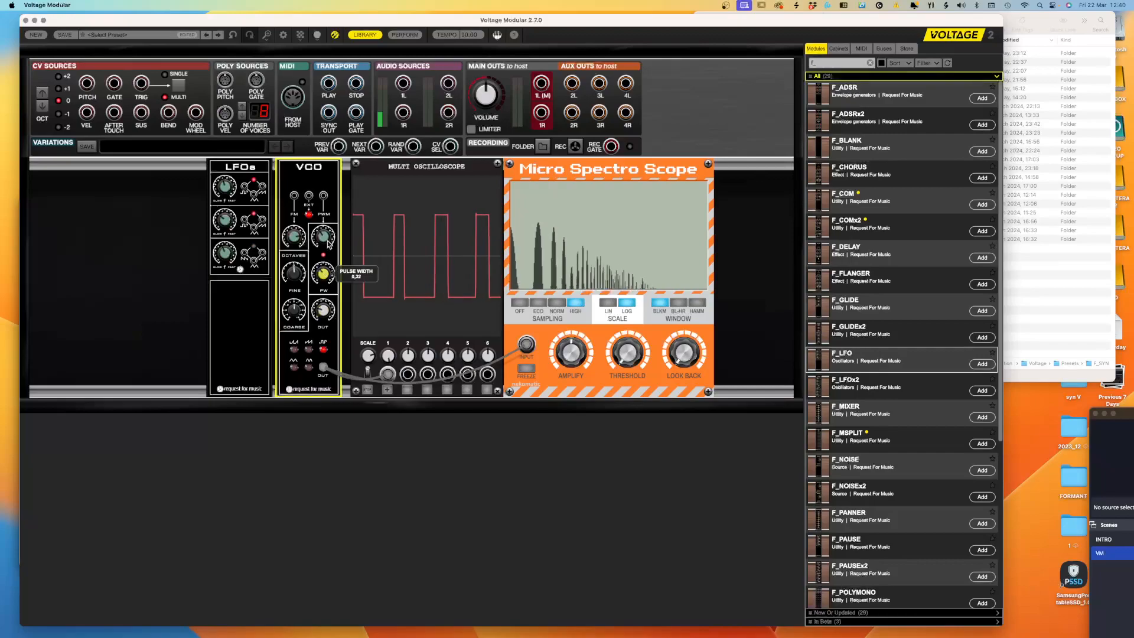
{"action": "left_click", "coordinate": [324, 350]}
{"action": "left_click", "coordinate": [308, 349]}
{"action": "left_click", "coordinate": [294, 350]}
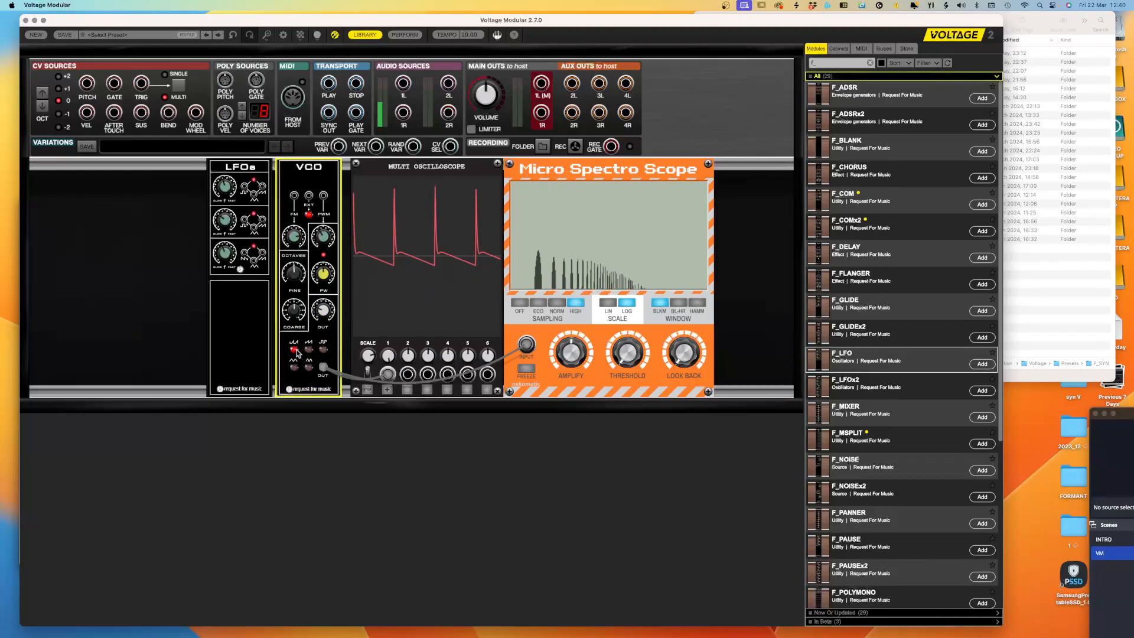
{"action": "left_click_drag", "start_coordinate": [297, 318], "coordinate": [302, 310]}
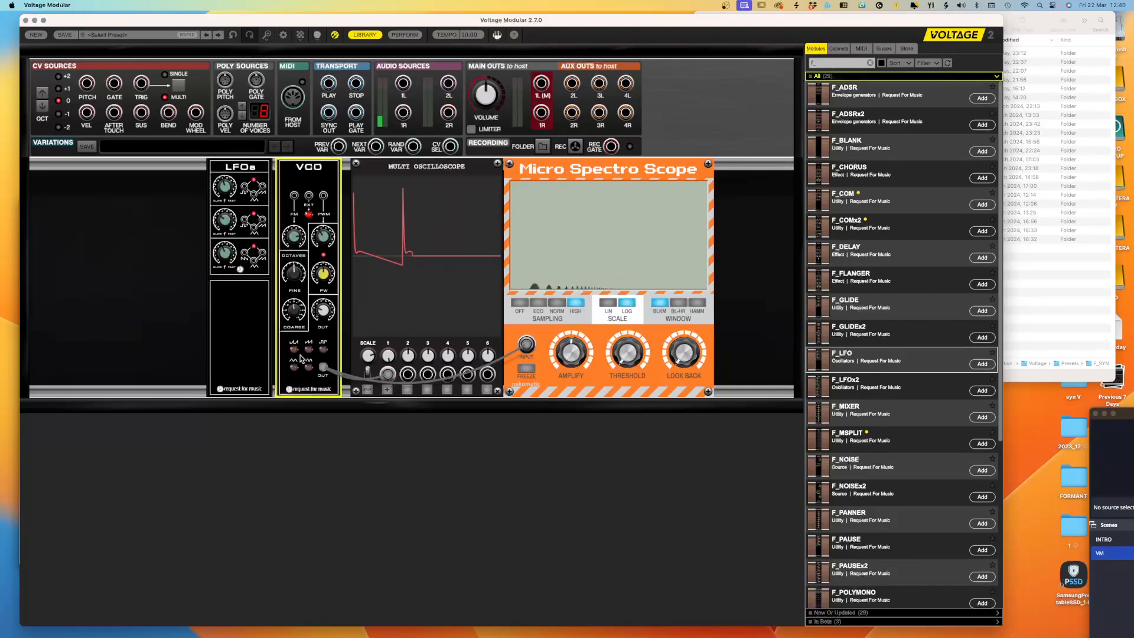
- Layer all five VCO waveforms, starting from triangle and adding spike, sawtooth, sine and pulse
{"action": "left_click", "coordinate": [294, 367]}
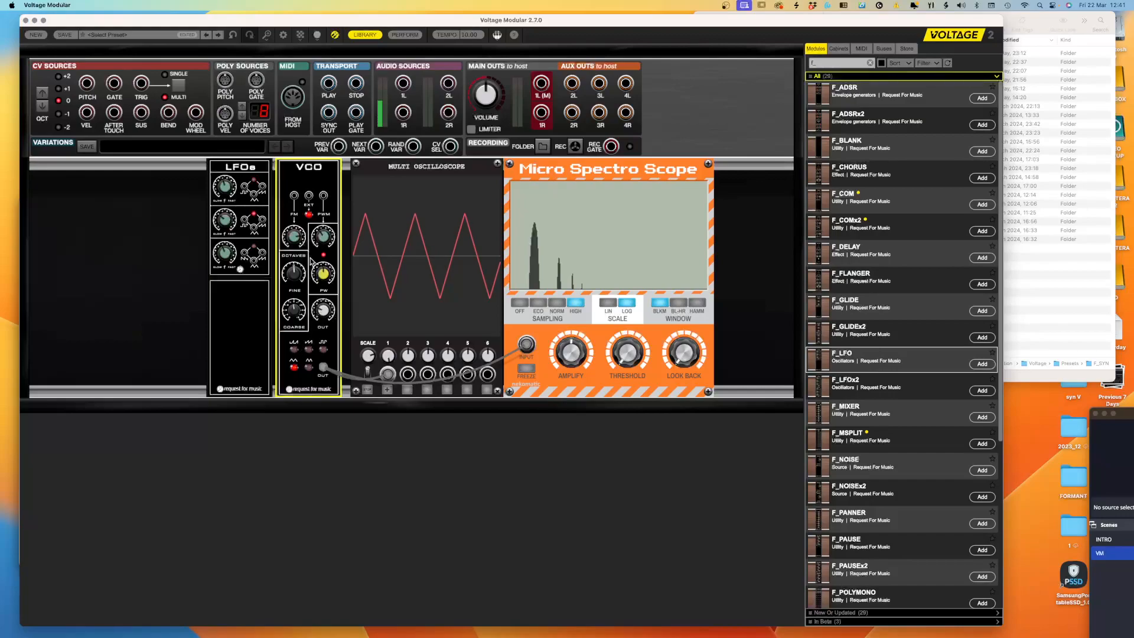
{"action": "left_click", "coordinate": [294, 350]}
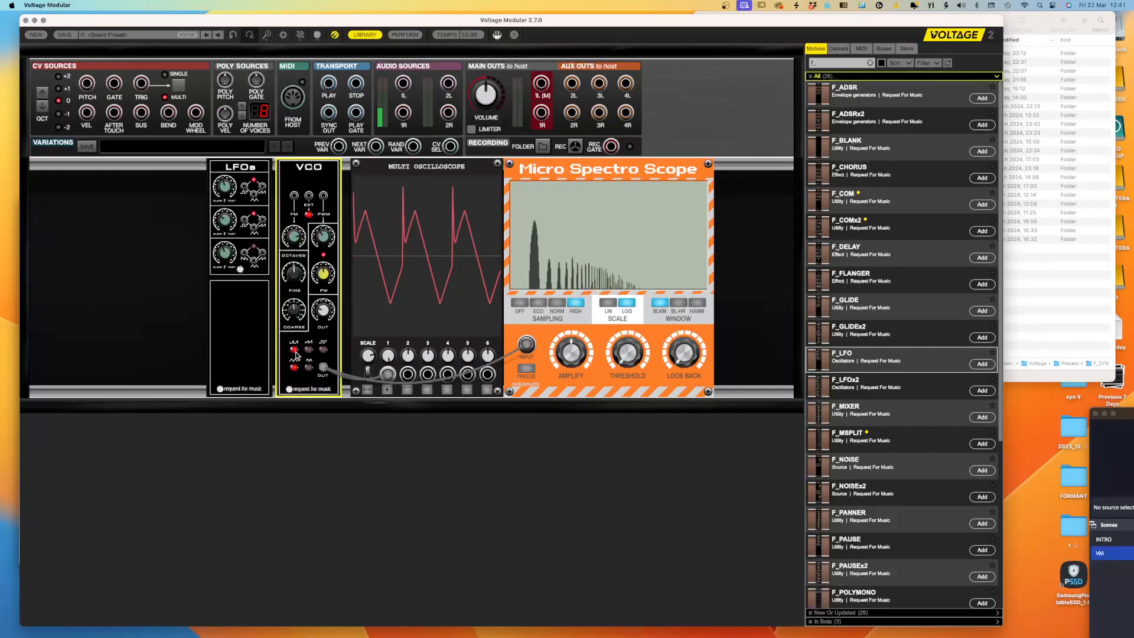
{"action": "left_click", "coordinate": [308, 349]}
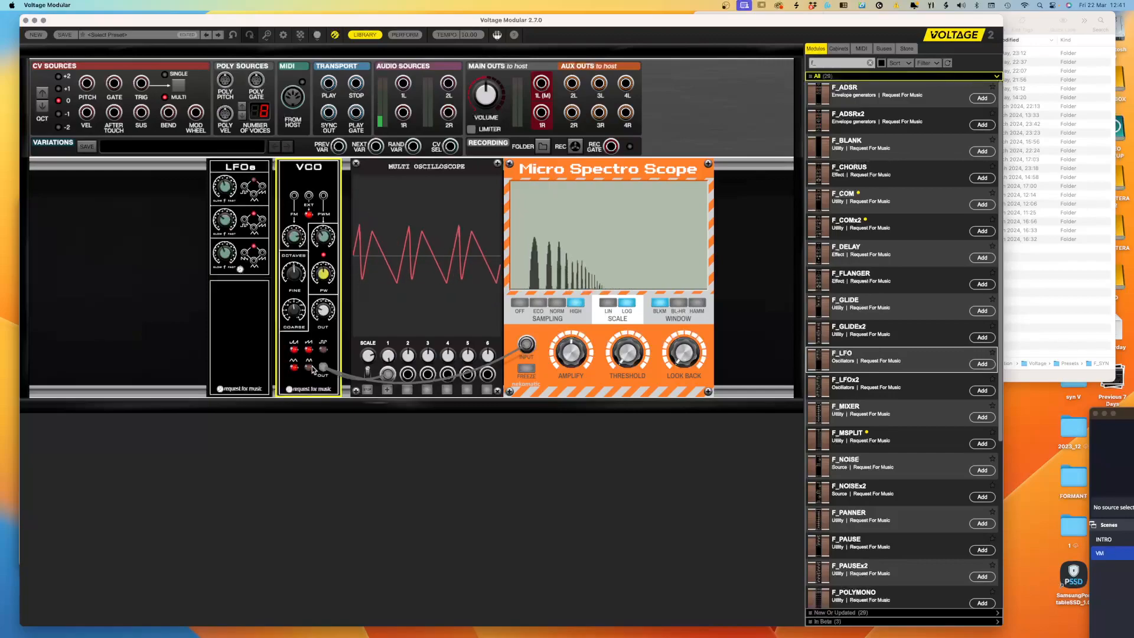
{"action": "left_click", "coordinate": [308, 368]}
{"action": "left_click", "coordinate": [323, 350]}
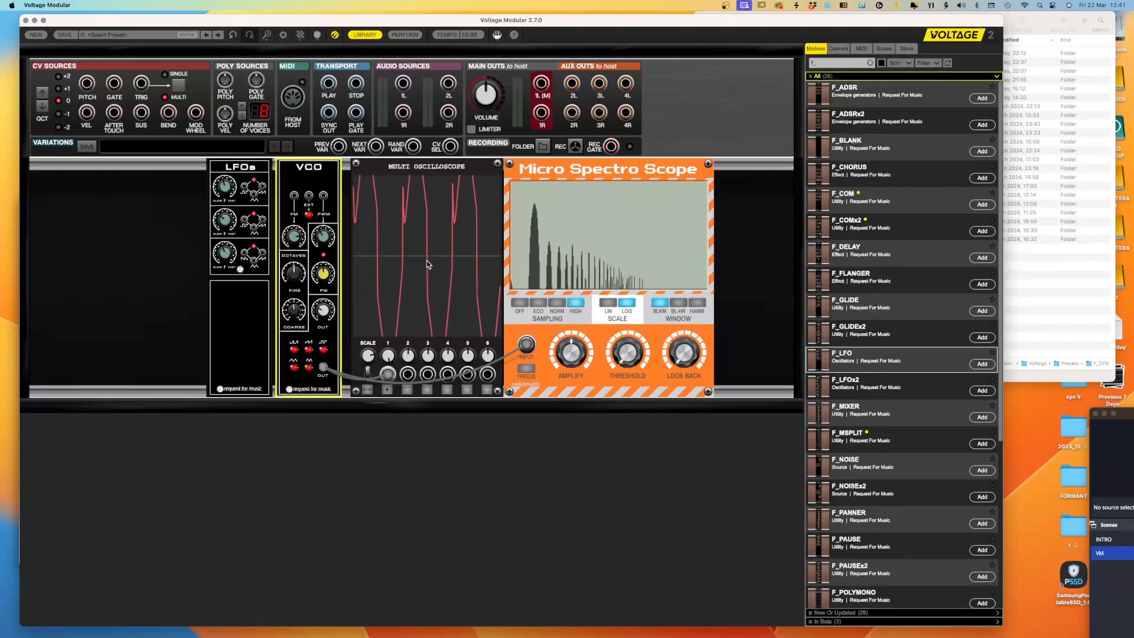
- Adjust the combined waveform's coarse tuning, fine tuning and pulse width, and reduce the oscilloscope's channel 1 scale
{"action": "left_click_drag", "start_coordinate": [292, 312], "coordinate": [294, 322]}
{"action": "left_click_drag", "start_coordinate": [296, 277], "coordinate": [296, 289]}
{"action": "left_click_drag", "start_coordinate": [388, 357], "coordinate": [389, 383]}
{"action": "left_click_drag", "start_coordinate": [328, 275], "coordinate": [339, 253]}
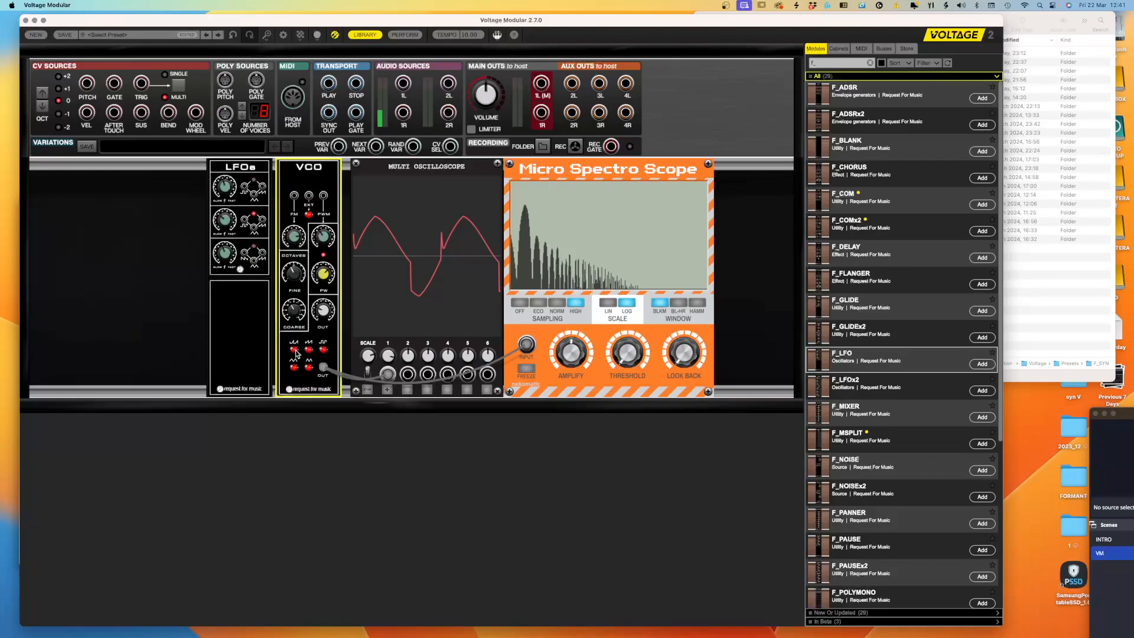
- Switch off all the waveforms on the VCO
{"action": "left_click", "coordinate": [323, 349]}
{"action": "left_click", "coordinate": [294, 367]}
{"action": "left_click", "coordinate": [307, 366]}
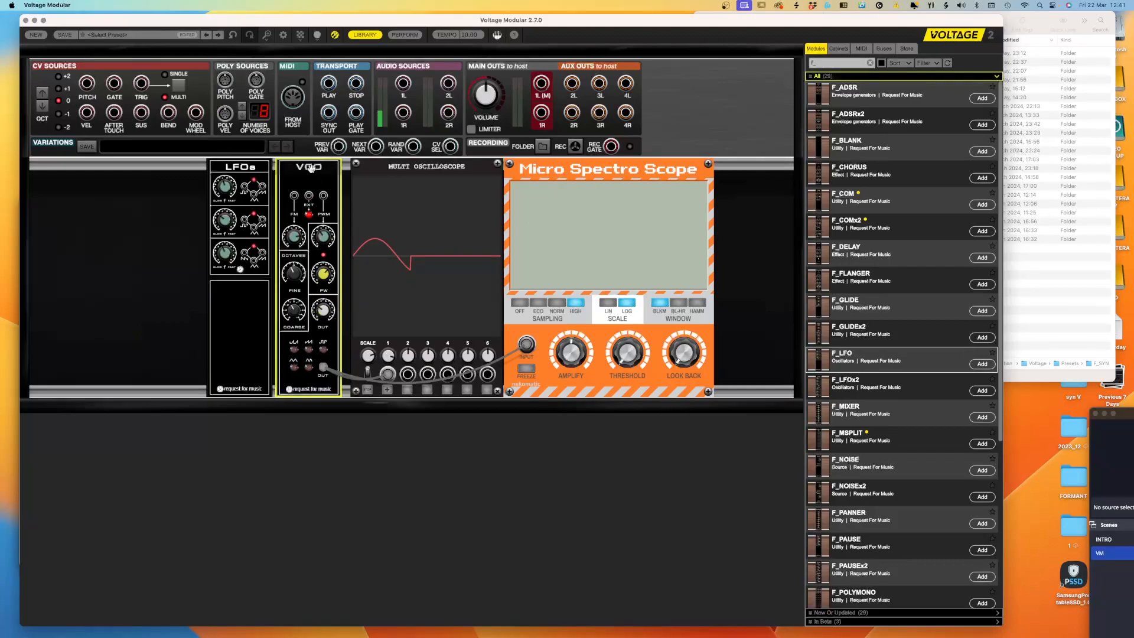
- Duplicate the VCO and patch the two oscillators' outputs to main outs 1L and 1R
{"action": "mouse_move", "coordinate": [311, 168]}
{"action": "left_mouse_down"}
{"action": "mouse_move", "coordinate": [255, 170]}
{"action": "mouse_move", "coordinate": [307, 177]}
{"action": "left_mouse_up"}
{"action": "key", "text": "super+d"}
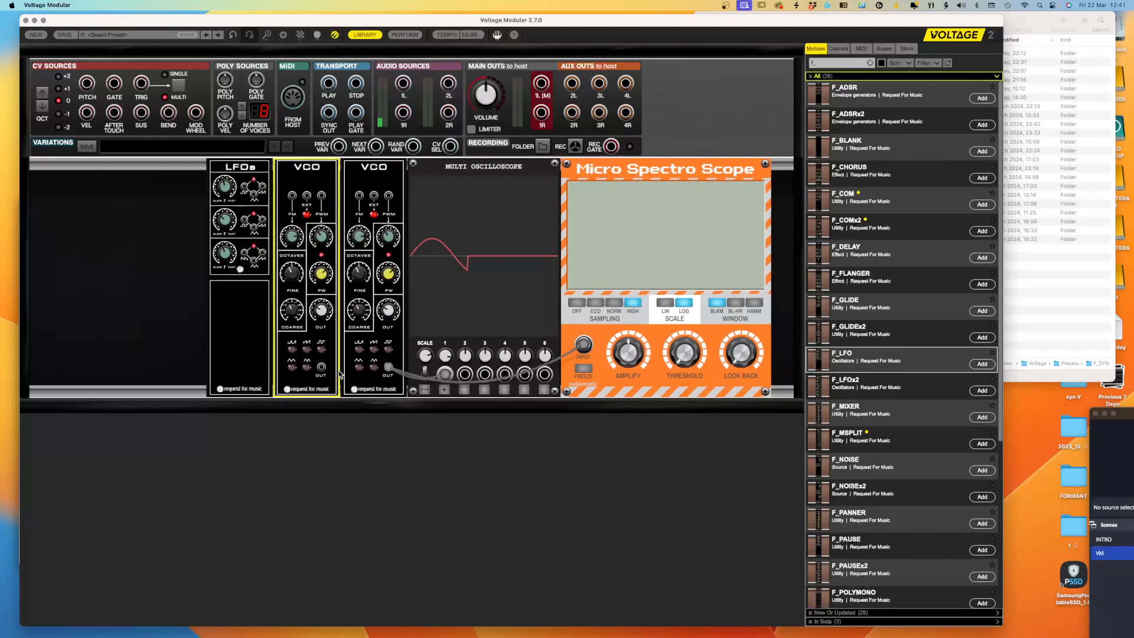
{"action": "left_click_drag", "start_coordinate": [321, 366], "coordinate": [388, 366]}
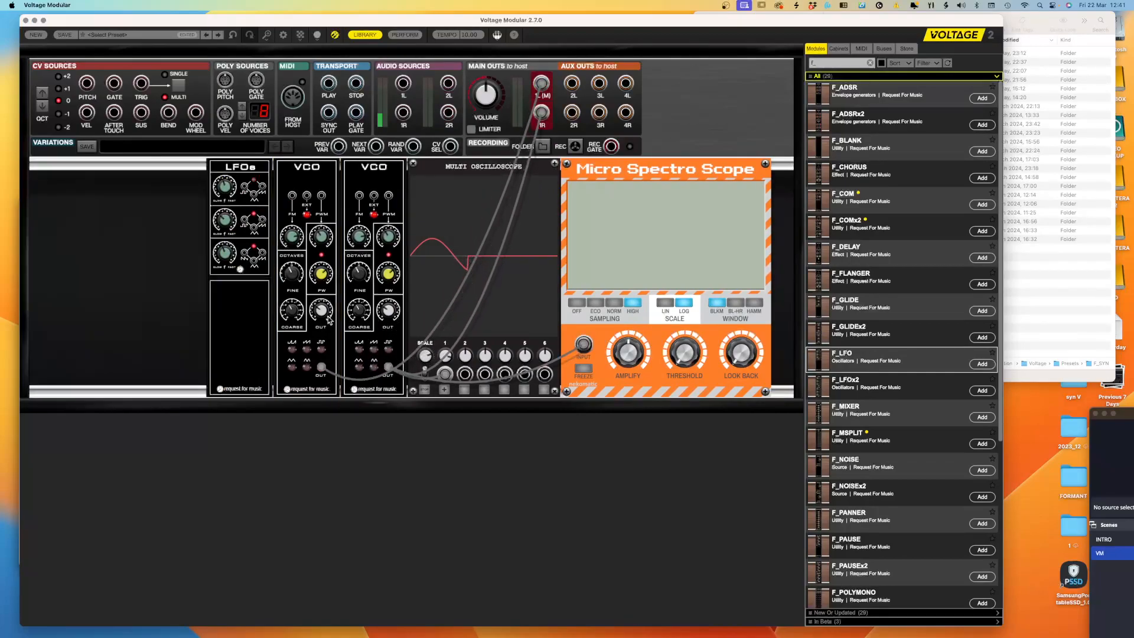
- Enable only the sine waveform on both VCOs
{"action": "left_click", "coordinate": [299, 365]}
{"action": "left_click", "coordinate": [307, 367]}
{"action": "left_click", "coordinate": [374, 367]}
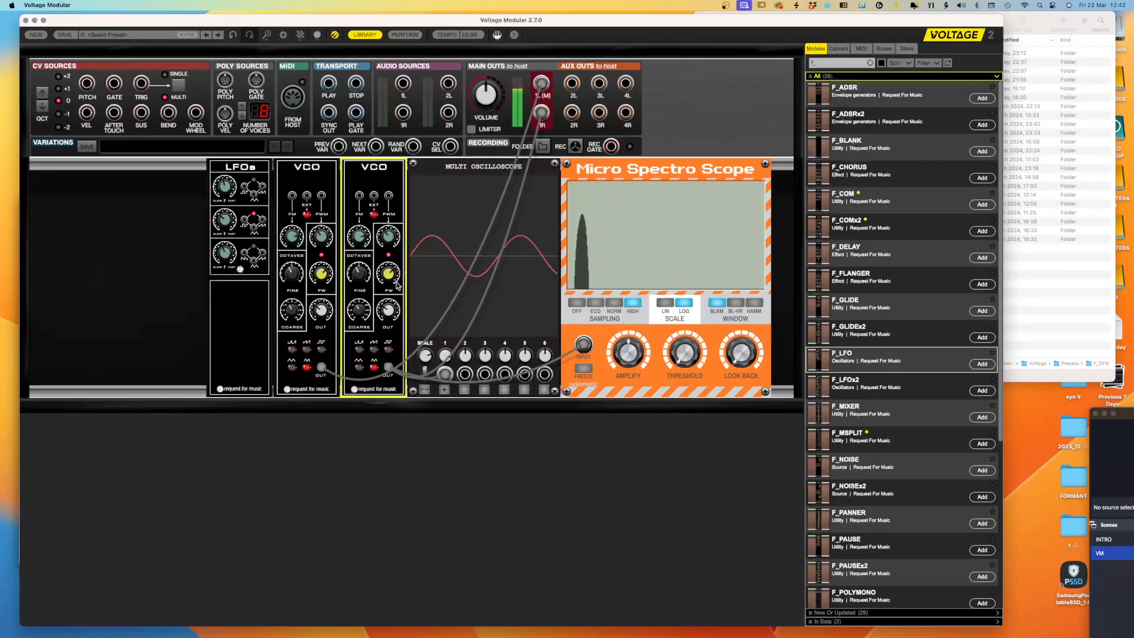
- Raise the second VCO's coarse tuning to change its pitch against the first VCO
{"action": "left_click_drag", "start_coordinate": [359, 312], "coordinate": [358, 301]}
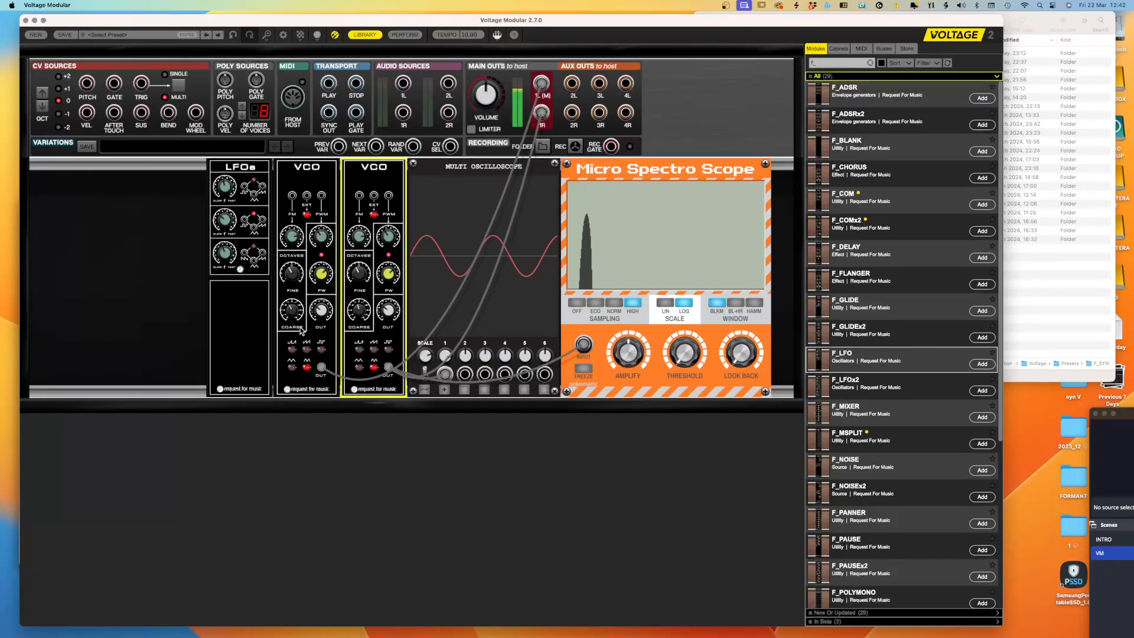
{"action": "left_click", "coordinate": [295, 277]}
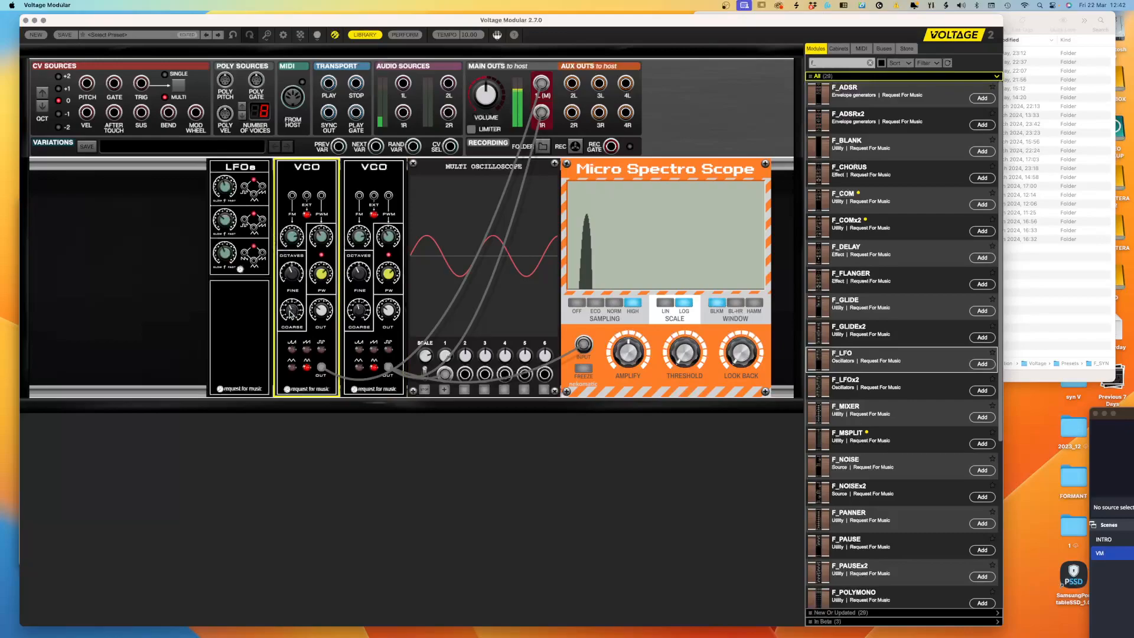
{"action": "left_click_drag", "start_coordinate": [363, 310], "coordinate": [361, 284]}
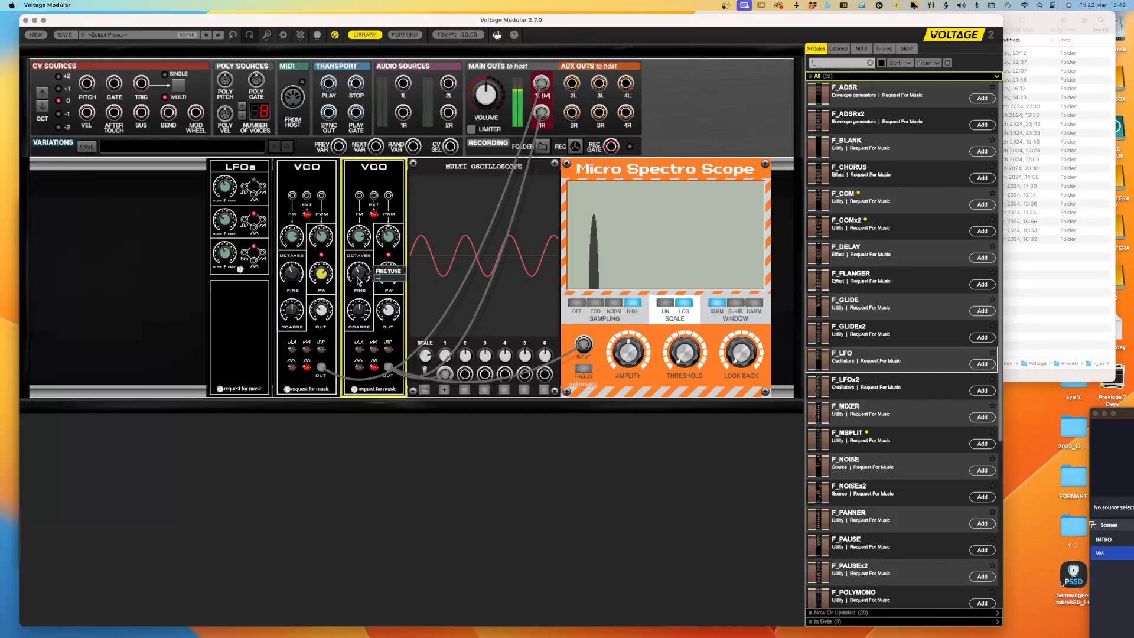
- Adjust the fine tuning of the two VCOs to compare their pitches, and raise the second VCO's fine tuning
{"action": "key", "text": "super+minus"}
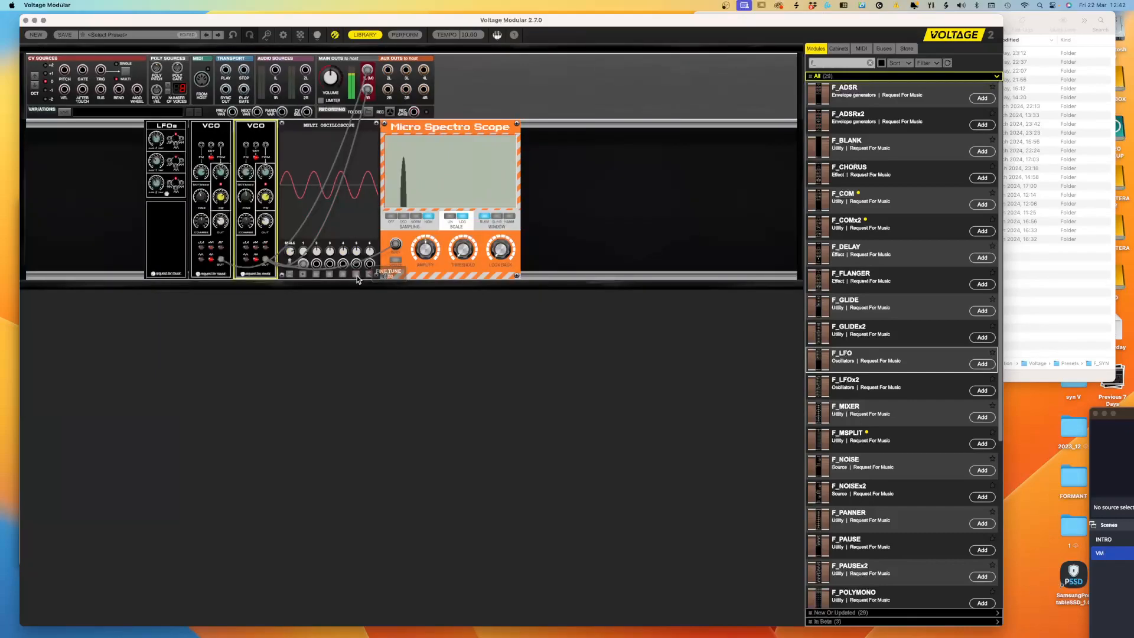
{"action": "key", "text": "super+plus"}
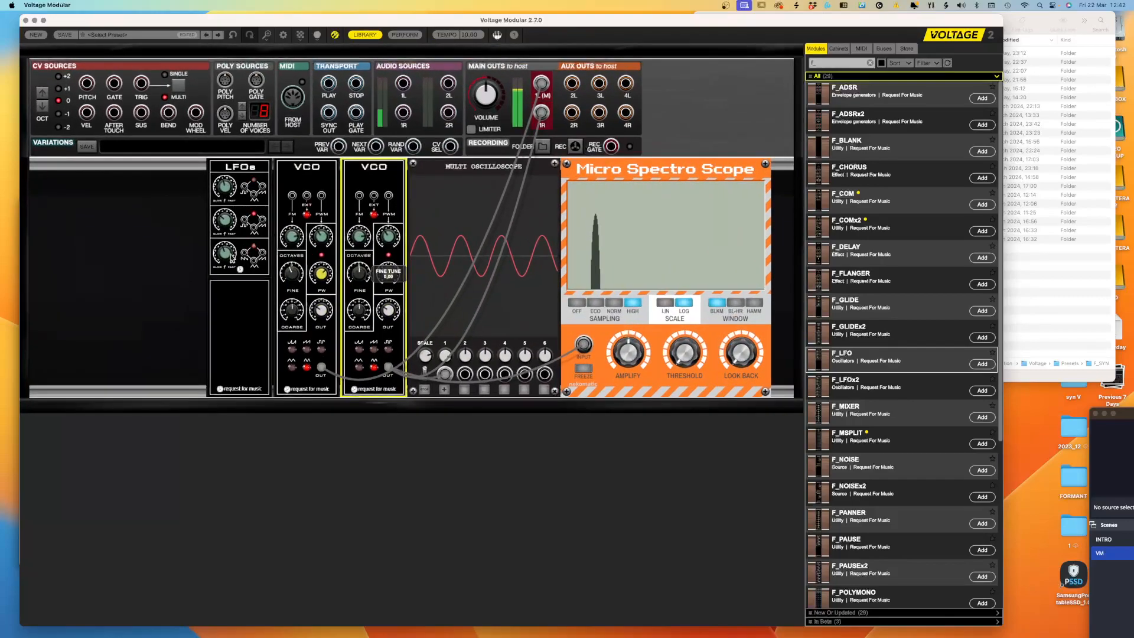
{"action": "mouse_move", "coordinate": [357, 274]}
{"action": "left_click", "coordinate": [289, 274]}
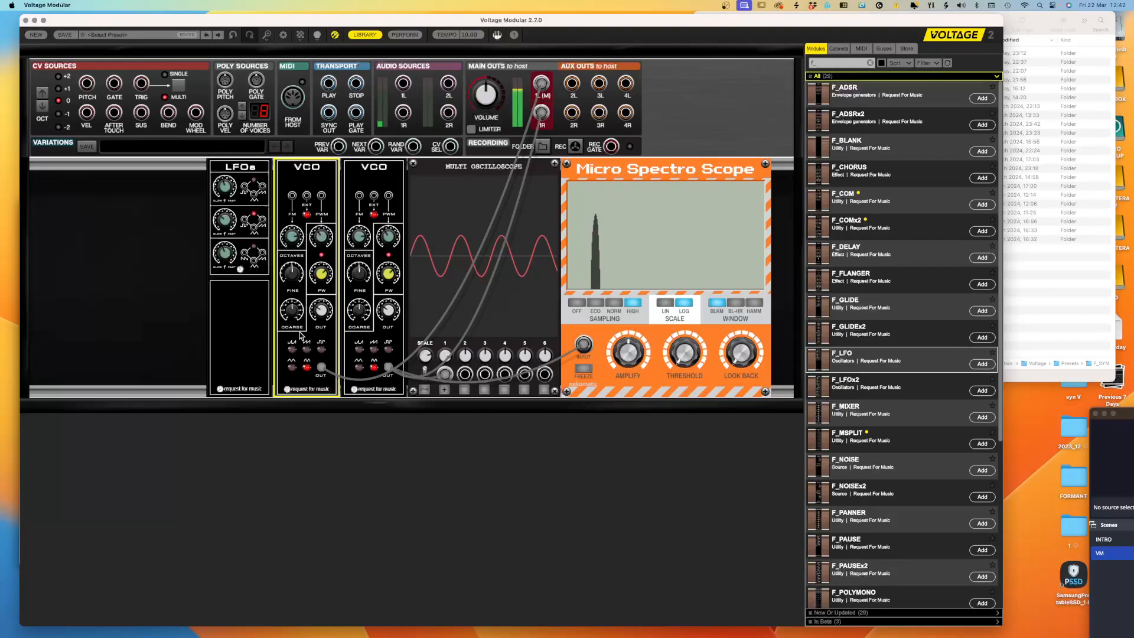
{"action": "left_click", "coordinate": [359, 274]}
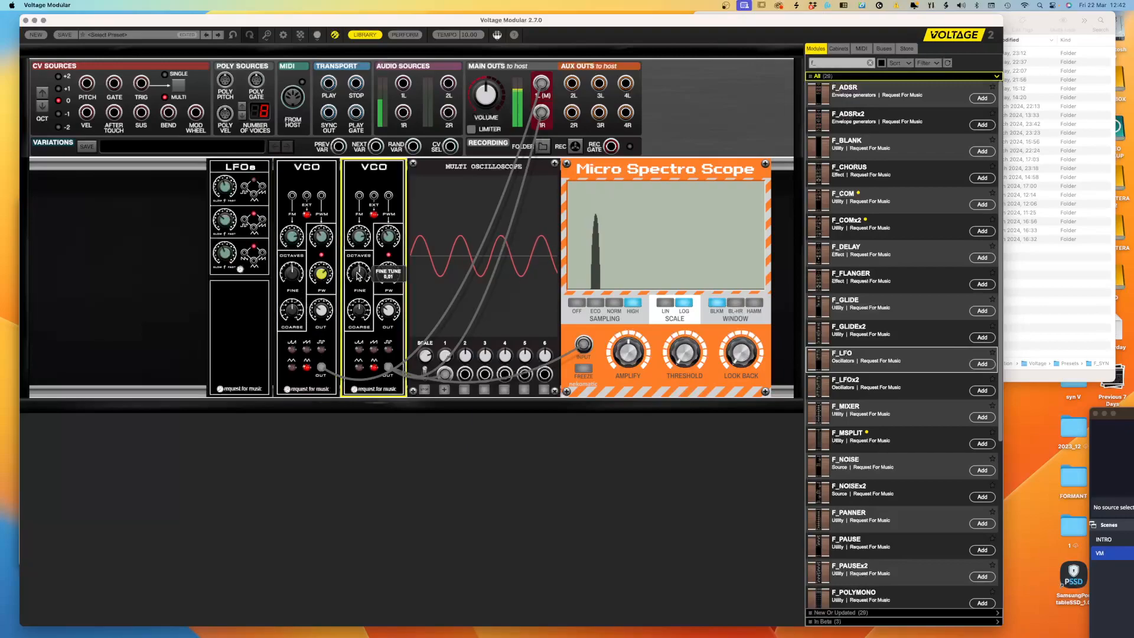
{"action": "left_click_drag", "start_coordinate": [358, 272], "coordinate": [370, 217]}
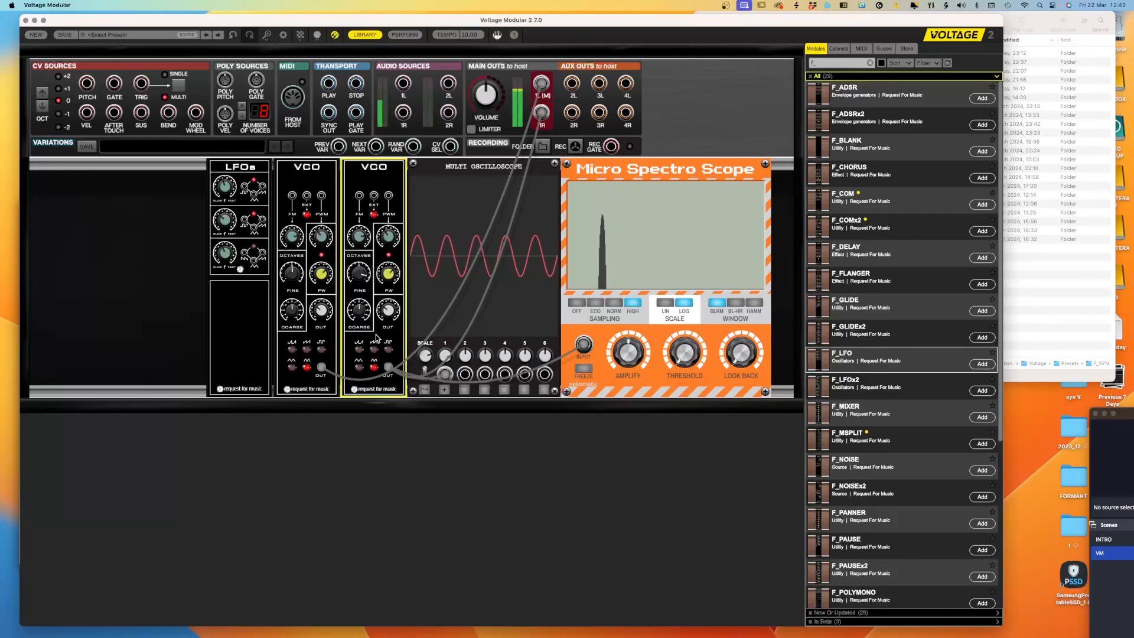
{"action": "left_click_drag", "start_coordinate": [366, 275], "coordinate": [367, 270]}
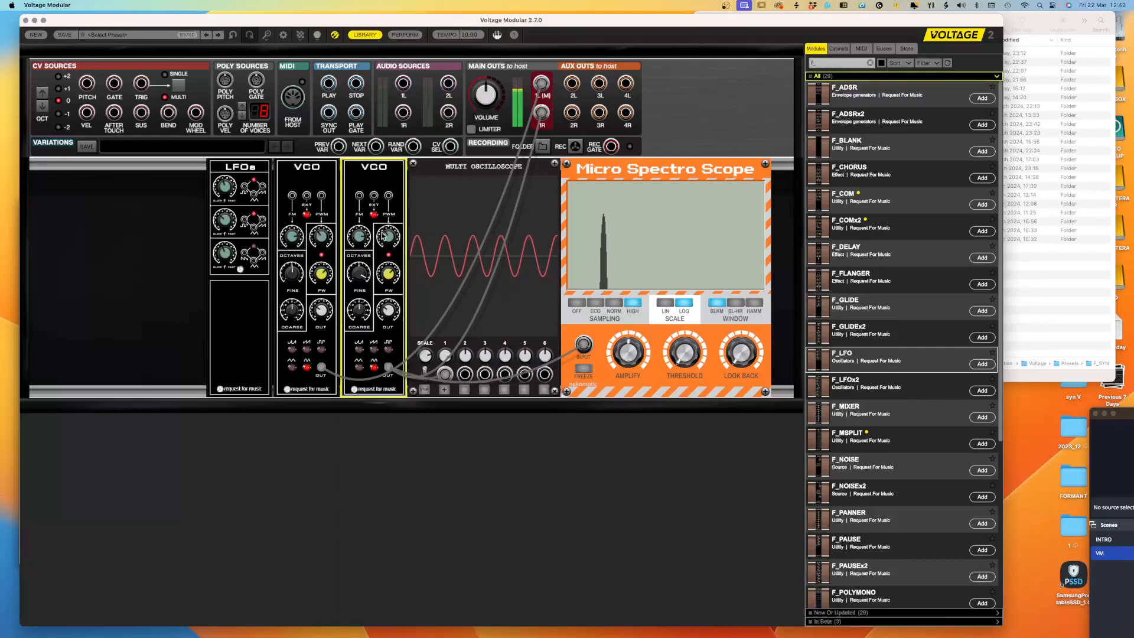
- Switch off the sine wave on both VCOs and add an F_VCF module between the second VCO and the oscilloscope
{"action": "left_click", "coordinate": [373, 368]}
{"action": "left_click", "coordinate": [306, 367]}
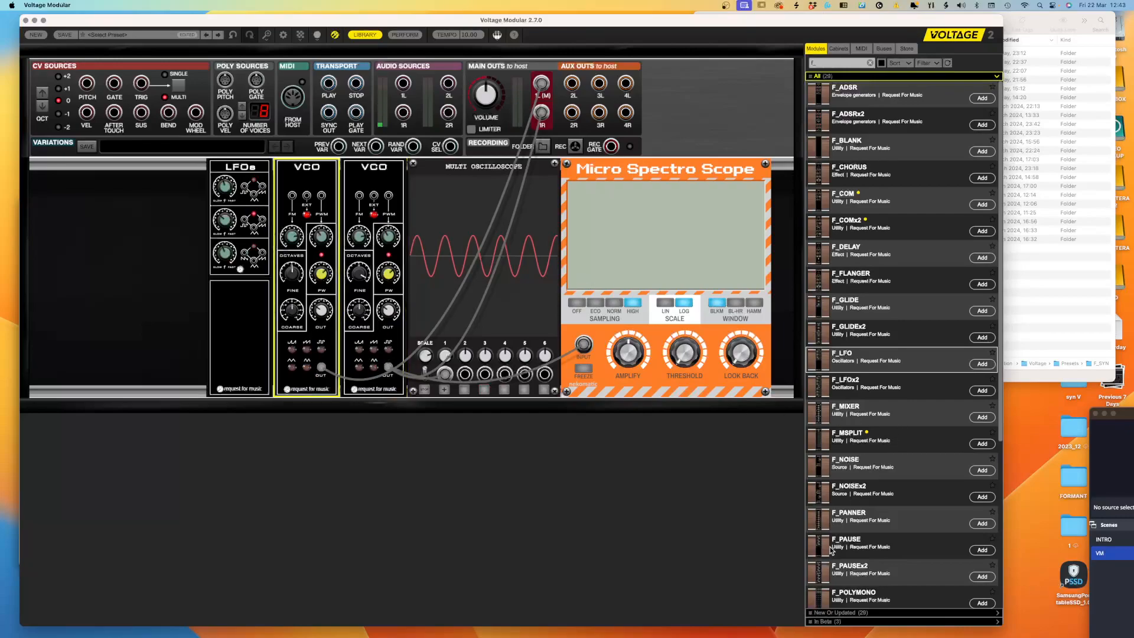
{"action": "scroll", "coordinate": [832, 550], "scroll_direction": "down", "scroll_amount": 5}
{"action": "left_click_drag", "start_coordinate": [831, 550], "coordinate": [414, 169]}
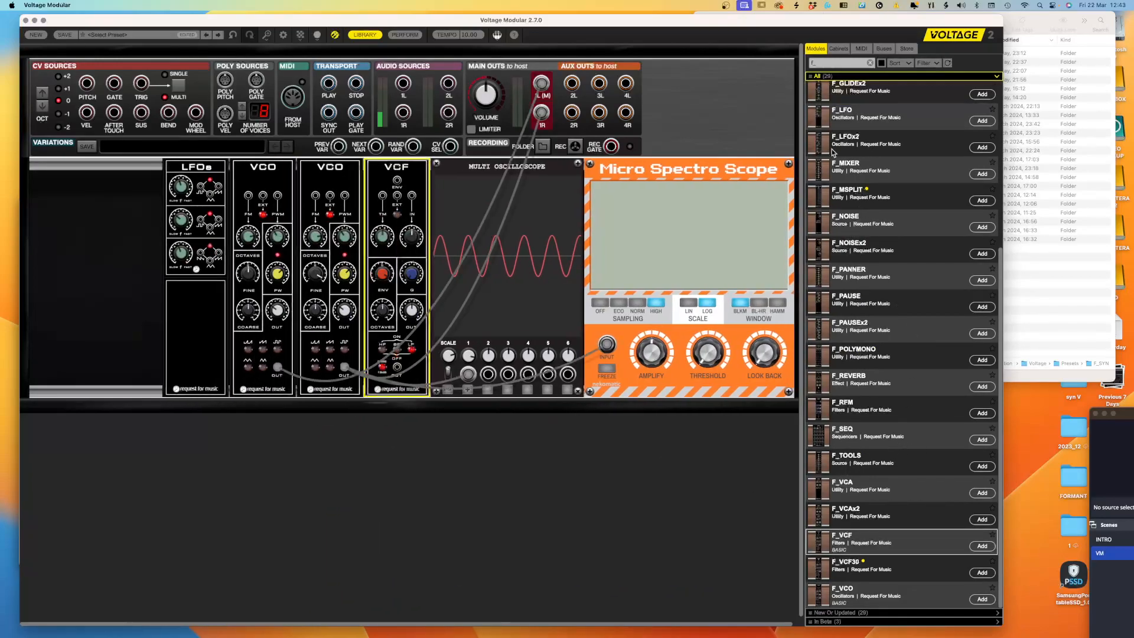
- Add an F_ADSR module to the rack and place it between the second VCO and the VCF
{"action": "scroll", "coordinate": [833, 152], "scroll_direction": "up", "scroll_amount": 5}
{"action": "left_click_drag", "start_coordinate": [824, 94], "coordinate": [379, 258]}
{"action": "left_click_drag", "start_coordinate": [388, 166], "coordinate": [320, 166]}
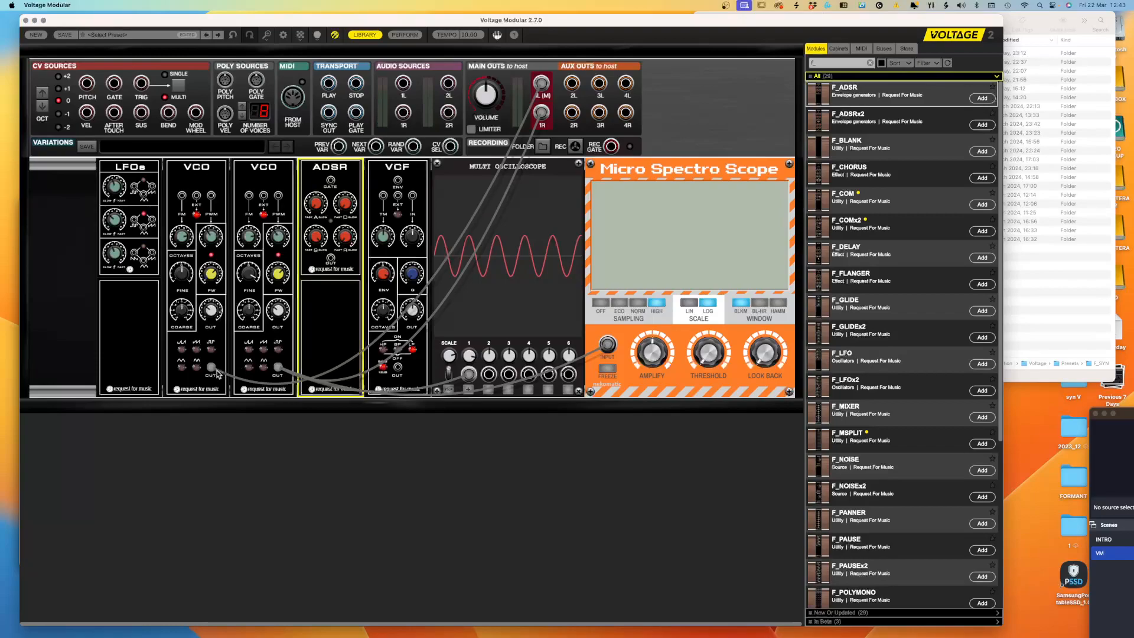
- Remove the cables from the main outs, then route both VCO outputs into the VCF input and its output to main out L (M)
{"action": "double_click", "coordinate": [544, 86]}
{"action": "double_click", "coordinate": [542, 105]}
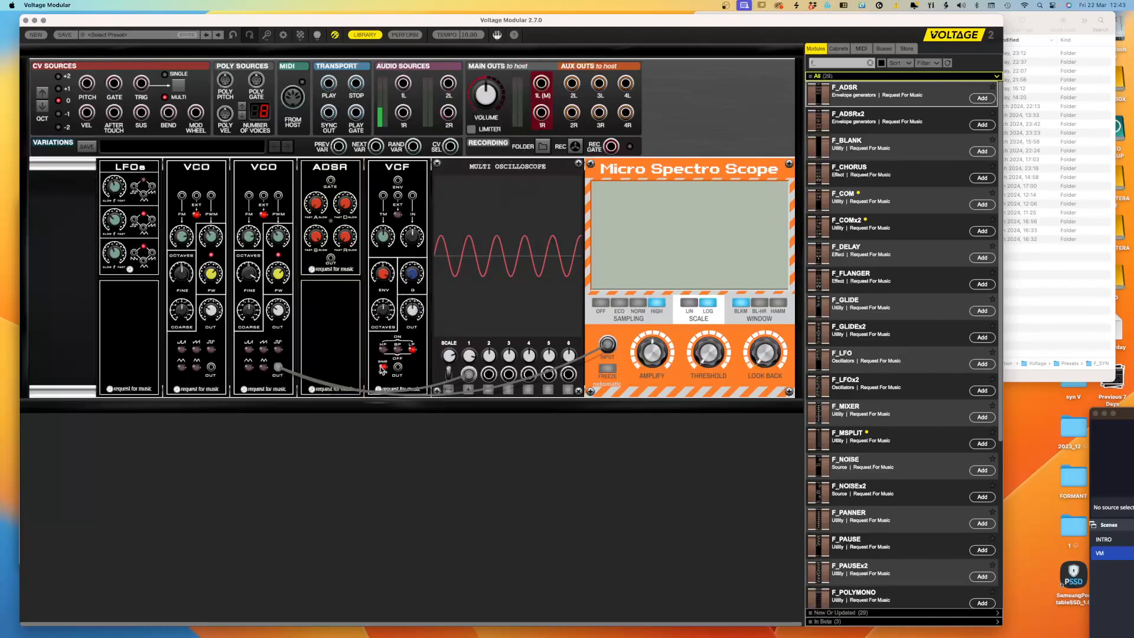
{"action": "left_click_drag", "start_coordinate": [395, 368], "coordinate": [541, 83]}
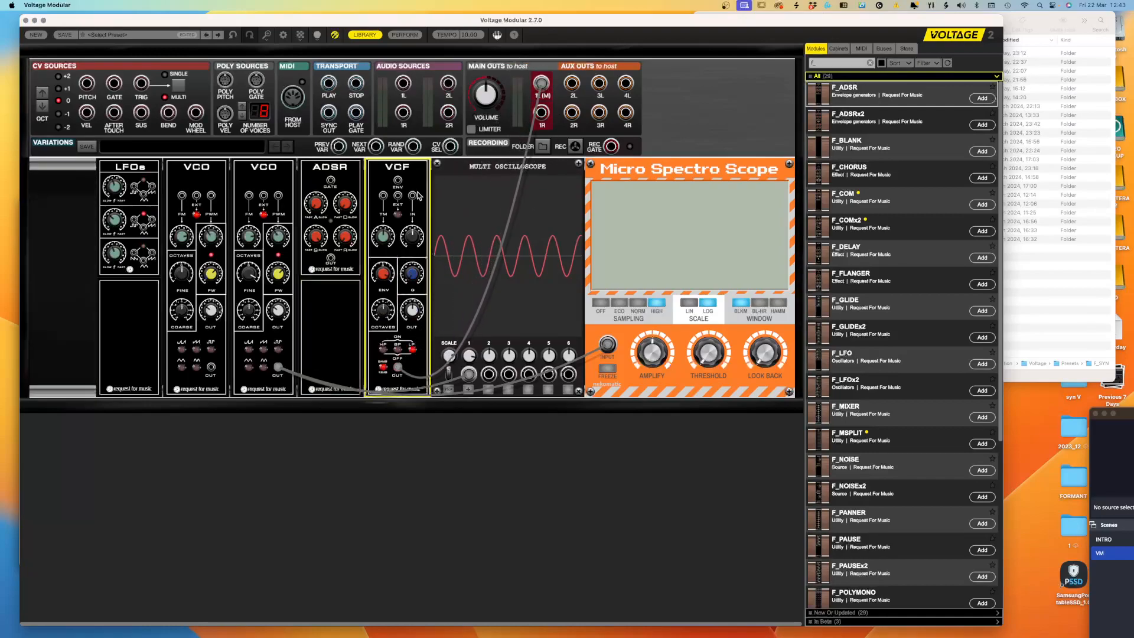
{"action": "left_click_drag", "start_coordinate": [414, 196], "coordinate": [220, 372]}
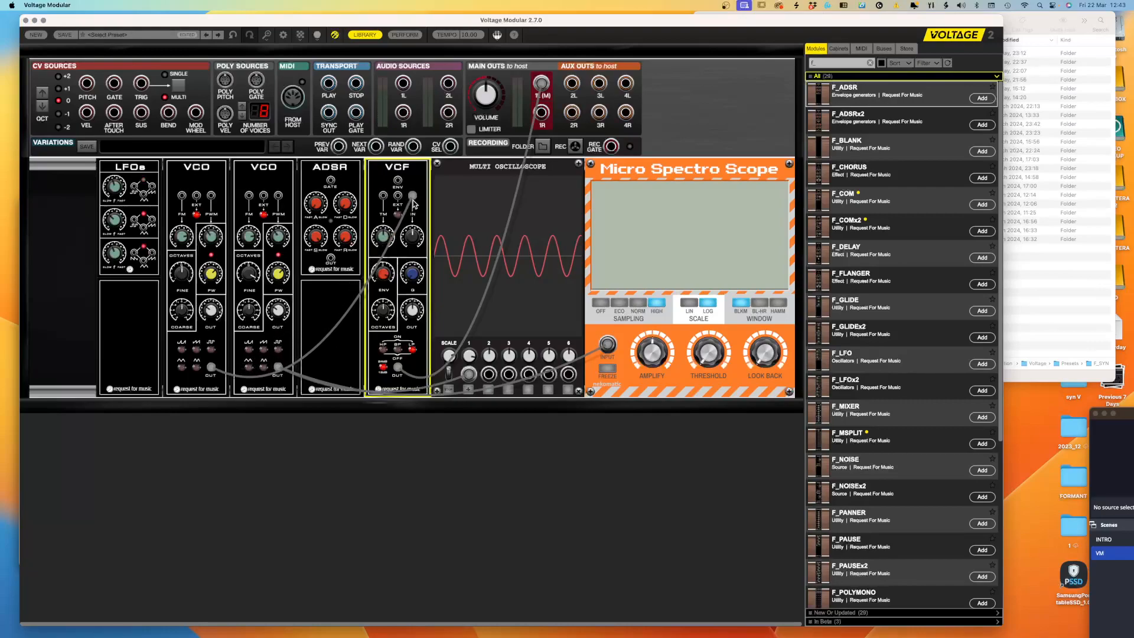
{"action": "left_click_drag", "start_coordinate": [409, 201], "coordinate": [278, 370]}
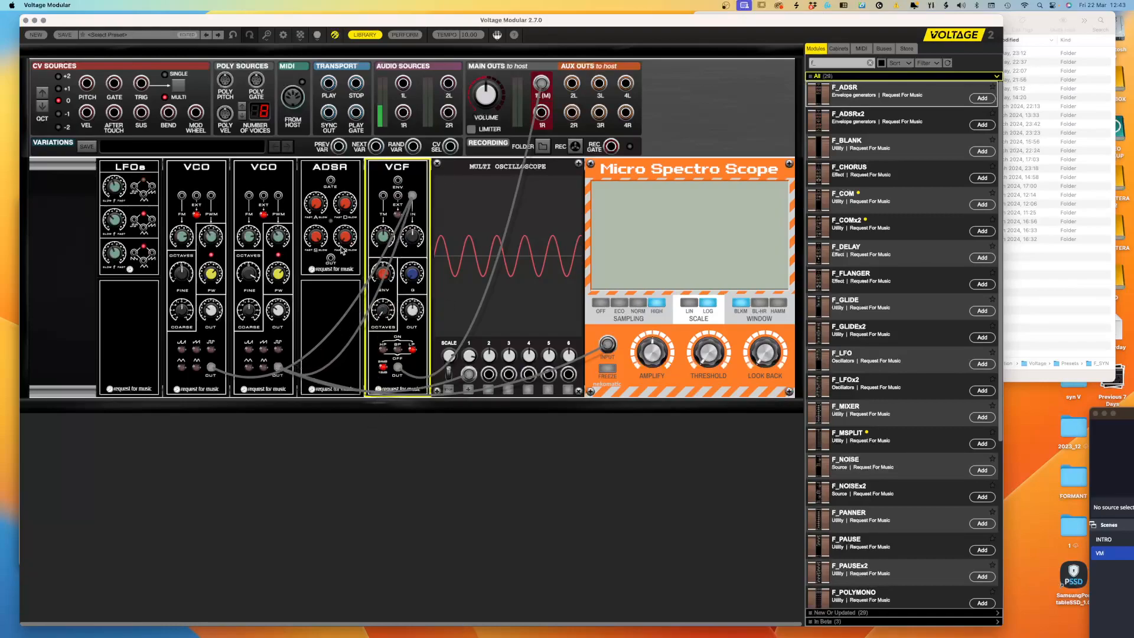
- Patch the ADSR output to the VCF's ENV input and the gate CV source to the ADSR's gate input
{"action": "left_click_drag", "start_coordinate": [332, 258], "coordinate": [114, 83]}
{"action": "left_click", "coordinate": [89, 92]}
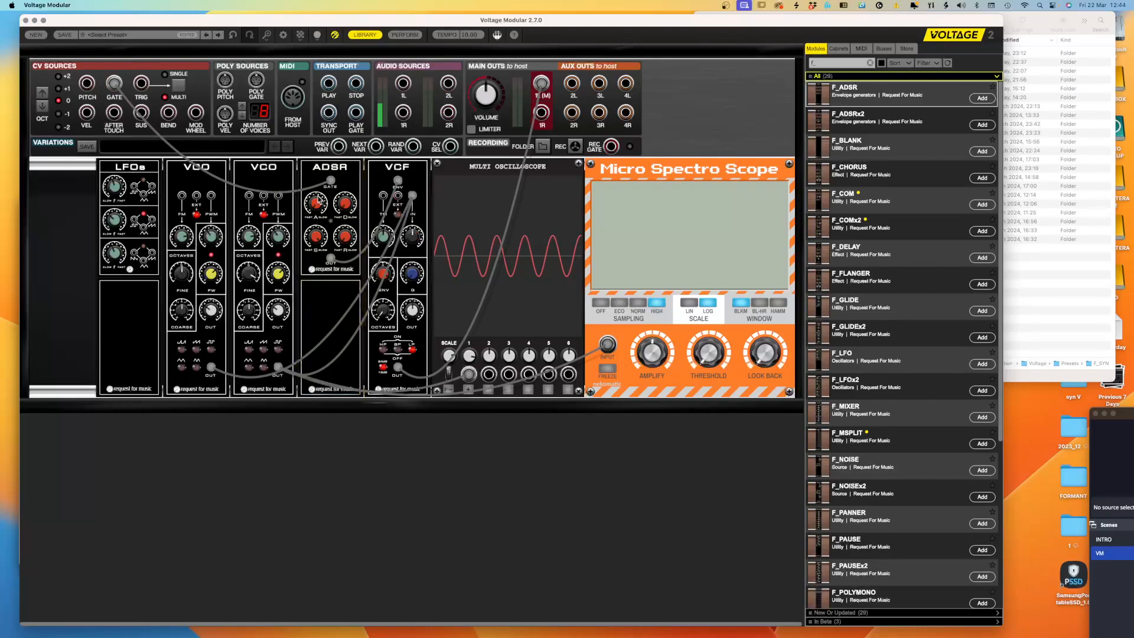
{"action": "mouse_move", "coordinate": [346, 212]}
- Enable the sawtooth waveform on both VCOs and patch the pitch CV source to their EXT inputs
{"action": "left_click", "coordinate": [262, 350]}
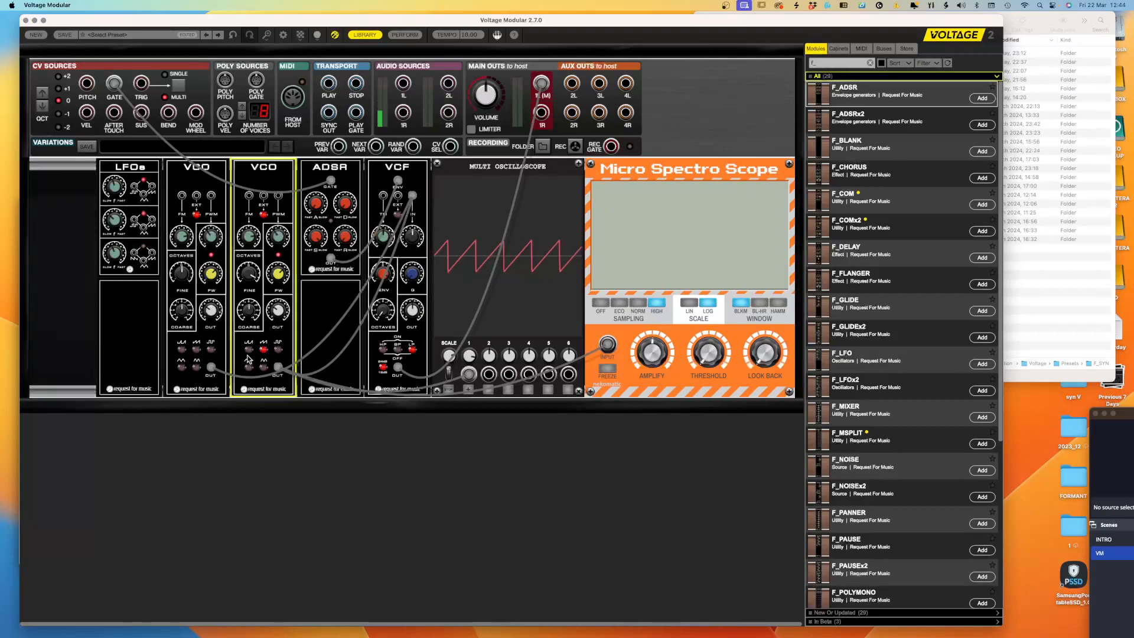
{"action": "left_click", "coordinate": [199, 349]}
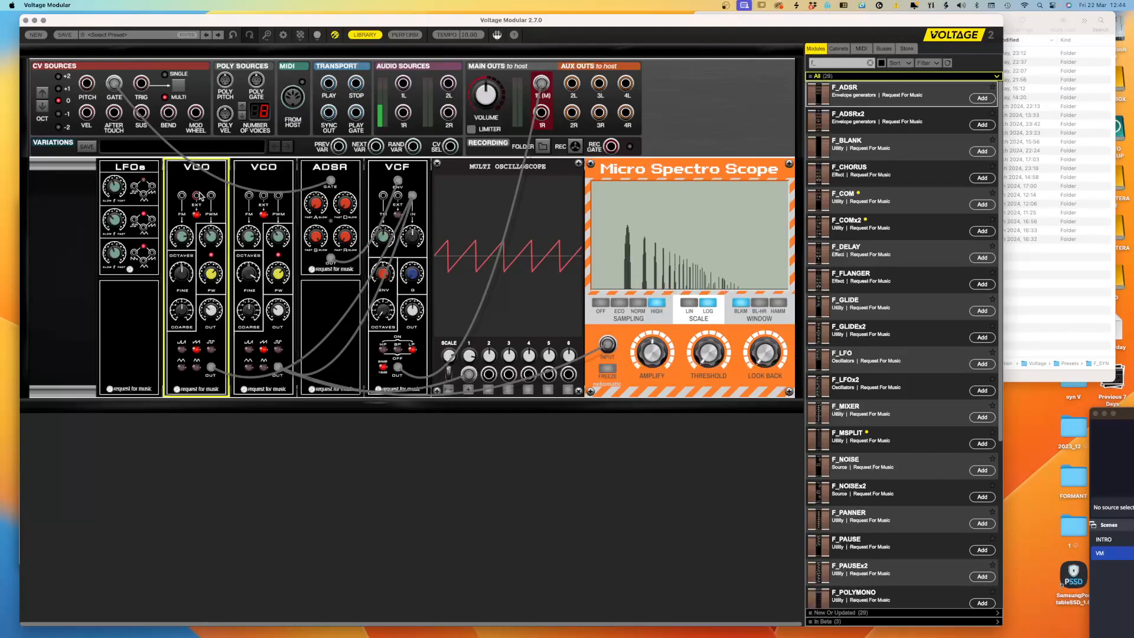
{"action": "left_click_drag", "start_coordinate": [196, 196], "coordinate": [87, 83]}
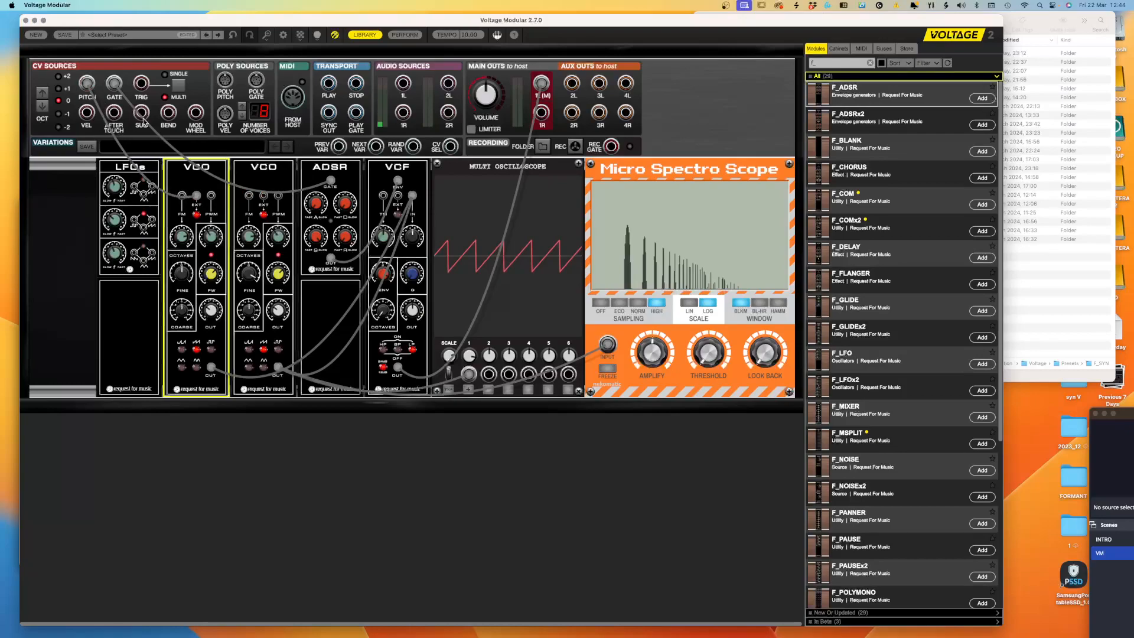
{"action": "left_click_drag", "start_coordinate": [263, 195], "coordinate": [87, 84]}
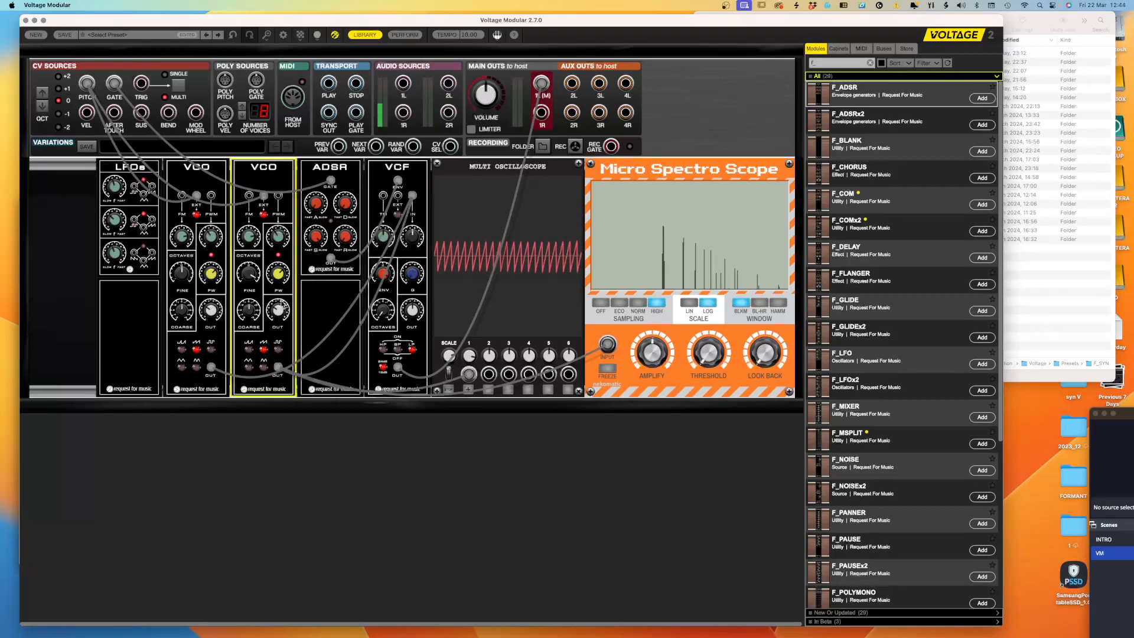
- Reset the second VCO's fine tuning and try several settings to detune it against the first VCO
{"action": "left_click_drag", "start_coordinate": [247, 272], "coordinate": [254, 340]}
{"action": "double_click", "coordinate": [247, 273]}
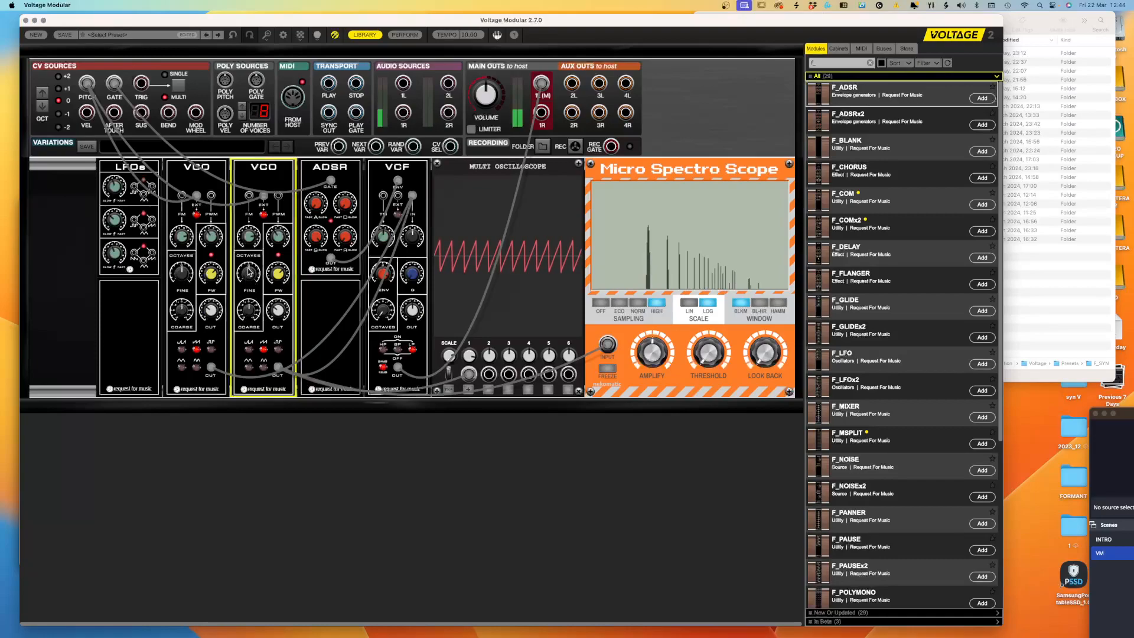
{"action": "mouse_move", "coordinate": [249, 275]}
{"action": "left_click_drag", "start_coordinate": [248, 275], "coordinate": [273, 286]}
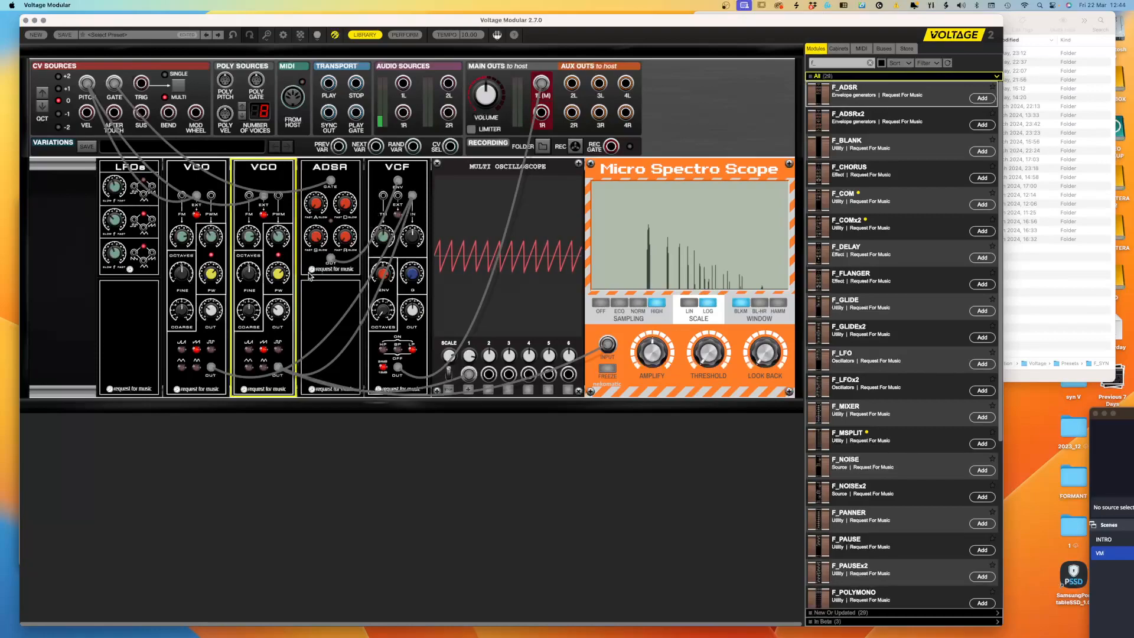
{"action": "left_click_drag", "start_coordinate": [248, 272], "coordinate": [256, 248]}
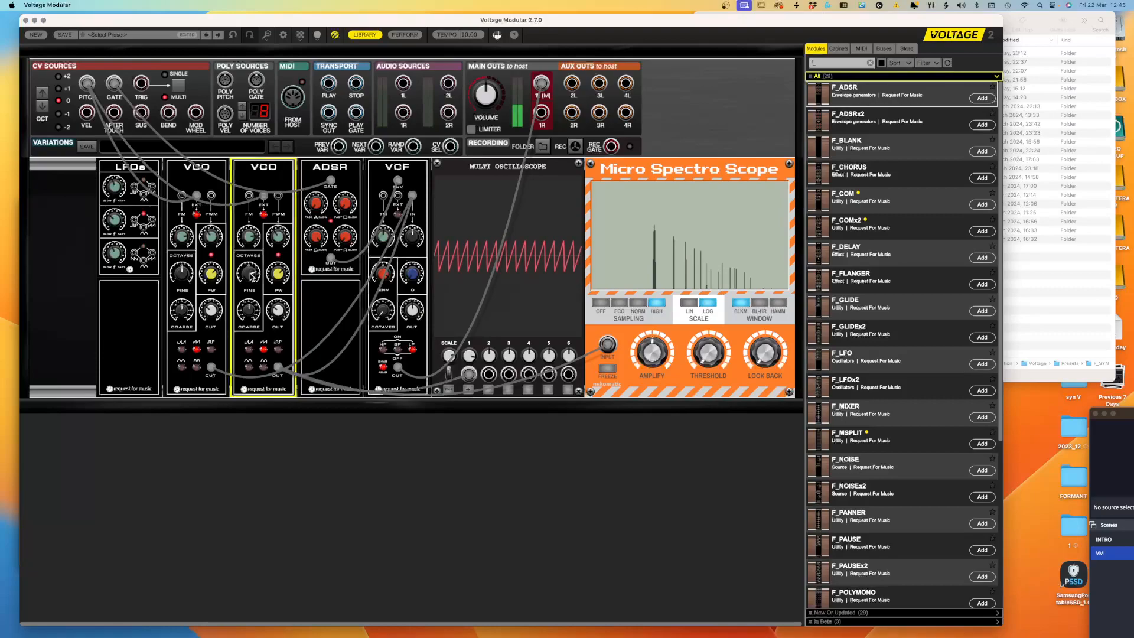
{"action": "mouse_move", "coordinate": [252, 276]}
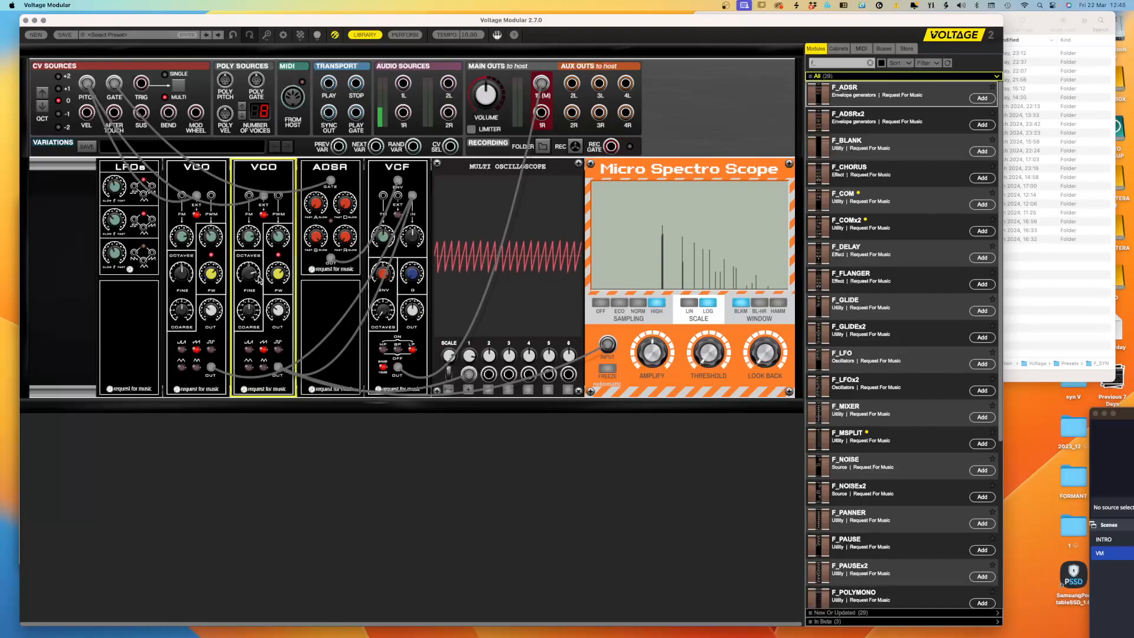
{"action": "left_click_drag", "start_coordinate": [258, 269], "coordinate": [253, 243]}
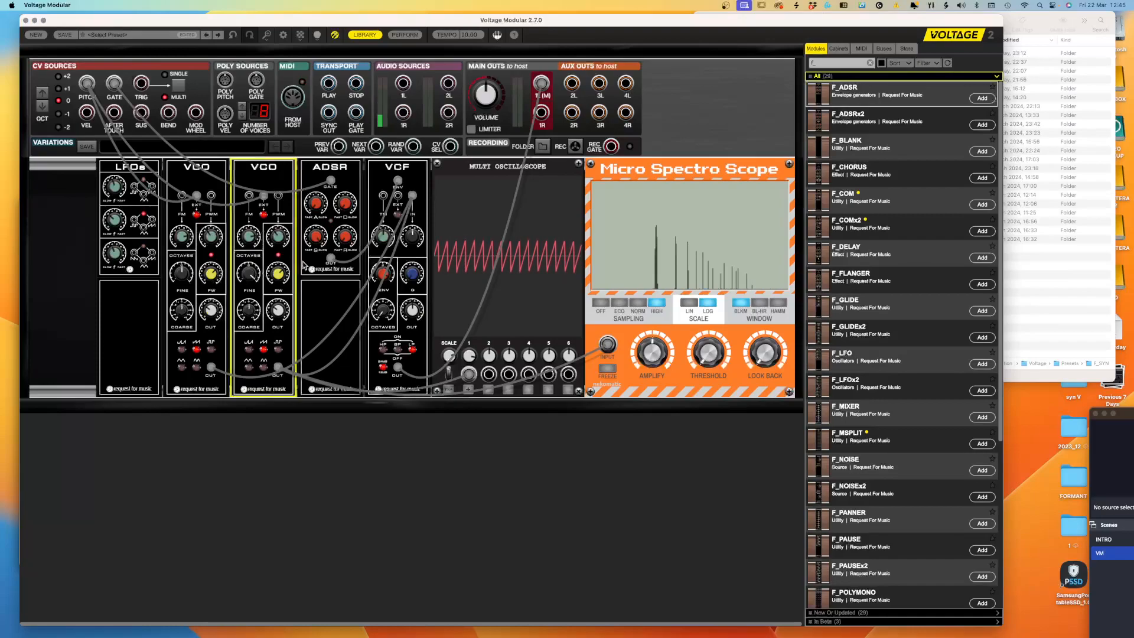
- Switch both VCOs from the sawtooth to the spike-shaped waveform and raise the VCF's envelope amount
{"action": "left_click", "coordinate": [263, 349]}
{"action": "left_click", "coordinate": [249, 350]}
{"action": "left_click", "coordinate": [182, 349]}
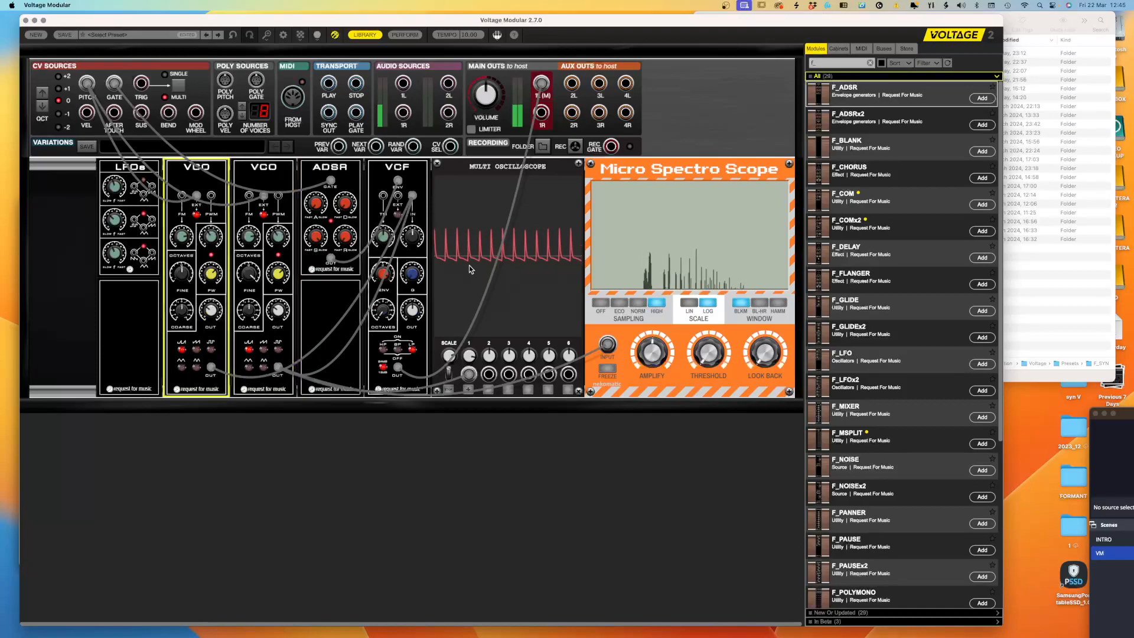
{"action": "left_click_drag", "start_coordinate": [385, 277], "coordinate": [388, 228]}
{"action": "left_click", "coordinate": [195, 351]}
{"action": "left_click", "coordinate": [195, 350]}
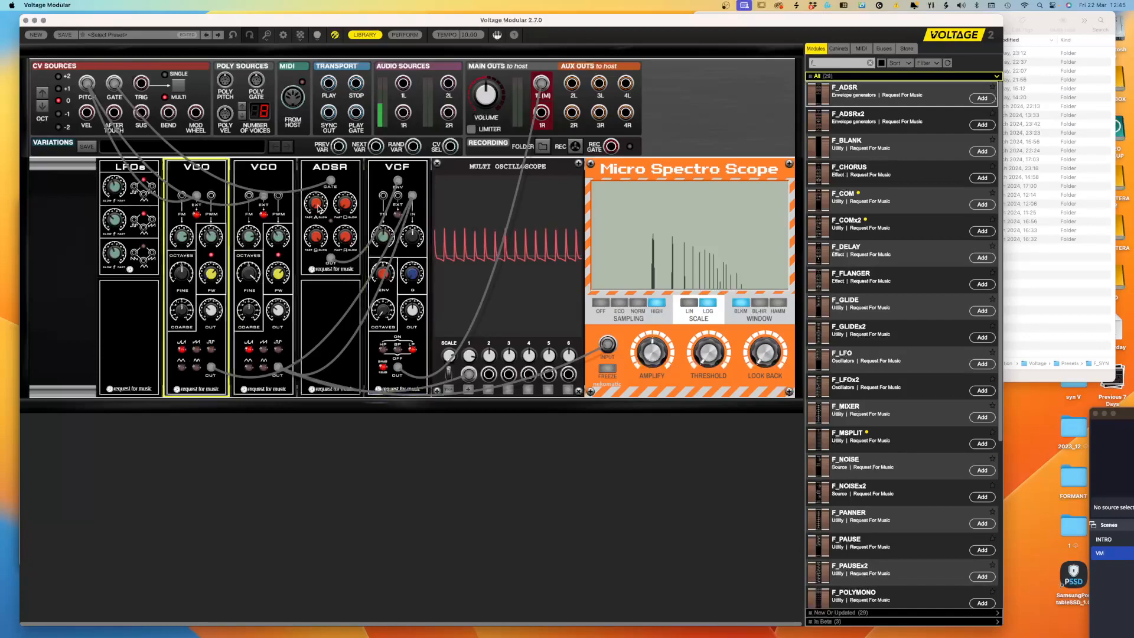
- Adjust the ADSR's attack and the VCF's Q to shape the filtered sound
{"action": "left_click", "coordinate": [322, 188]}
{"action": "left_click_drag", "start_coordinate": [321, 188], "coordinate": [323, 170]}
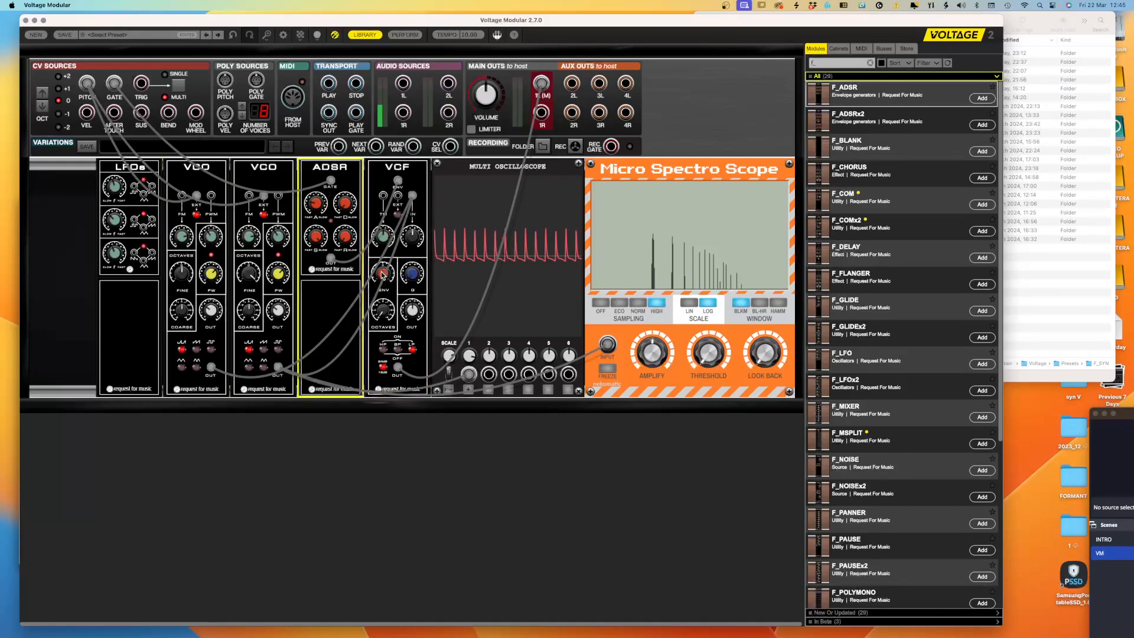
{"action": "mouse_move", "coordinate": [318, 207]}
{"action": "left_mouse_down"}
{"action": "mouse_move", "coordinate": [323, 153]}
{"action": "mouse_move", "coordinate": [322, 202]}
{"action": "left_mouse_up"}
{"action": "left_click", "coordinate": [413, 275]}
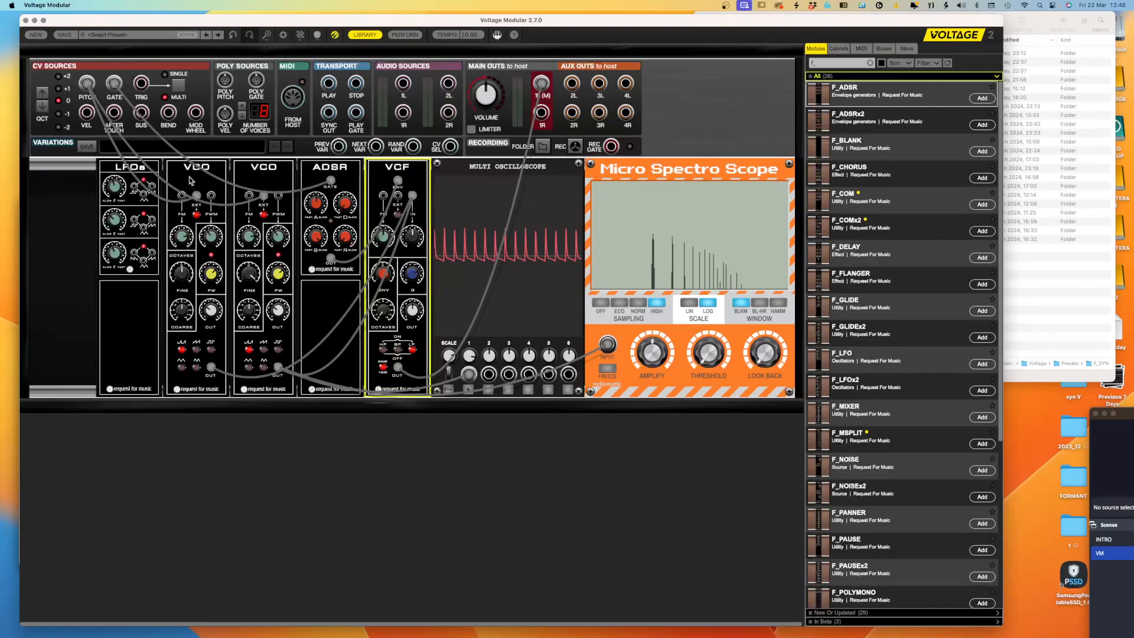
- Cross-patch the two VCOs by feeding each one's output into the other's FM input, and adjust both output levels
{"action": "mouse_move", "coordinate": [278, 281]}
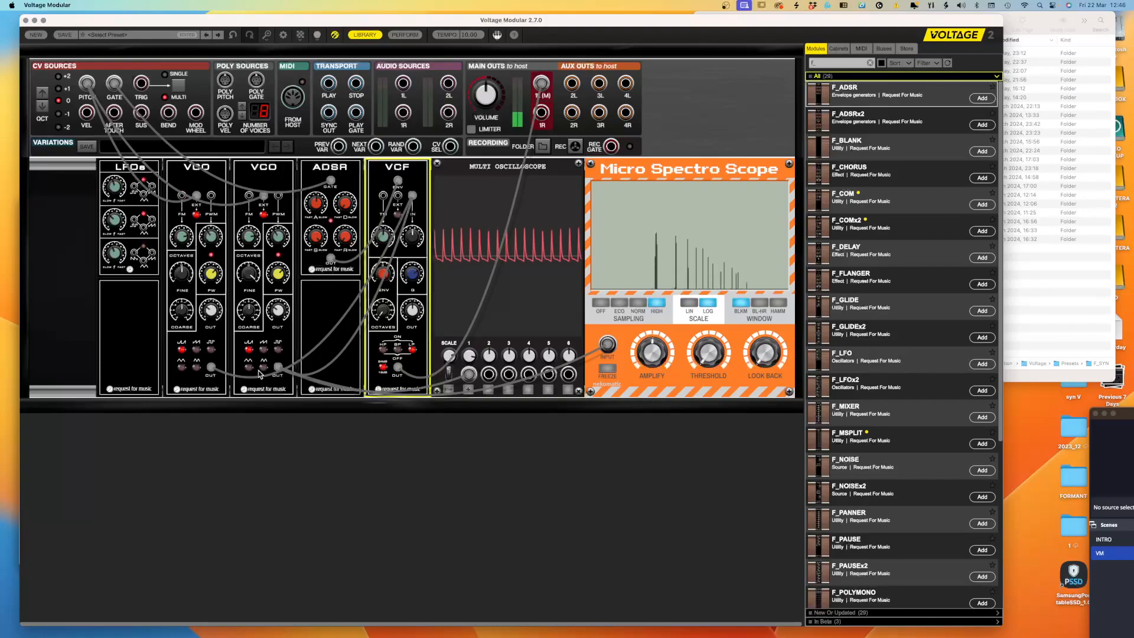
{"action": "left_click_drag", "start_coordinate": [183, 199], "coordinate": [278, 368]}
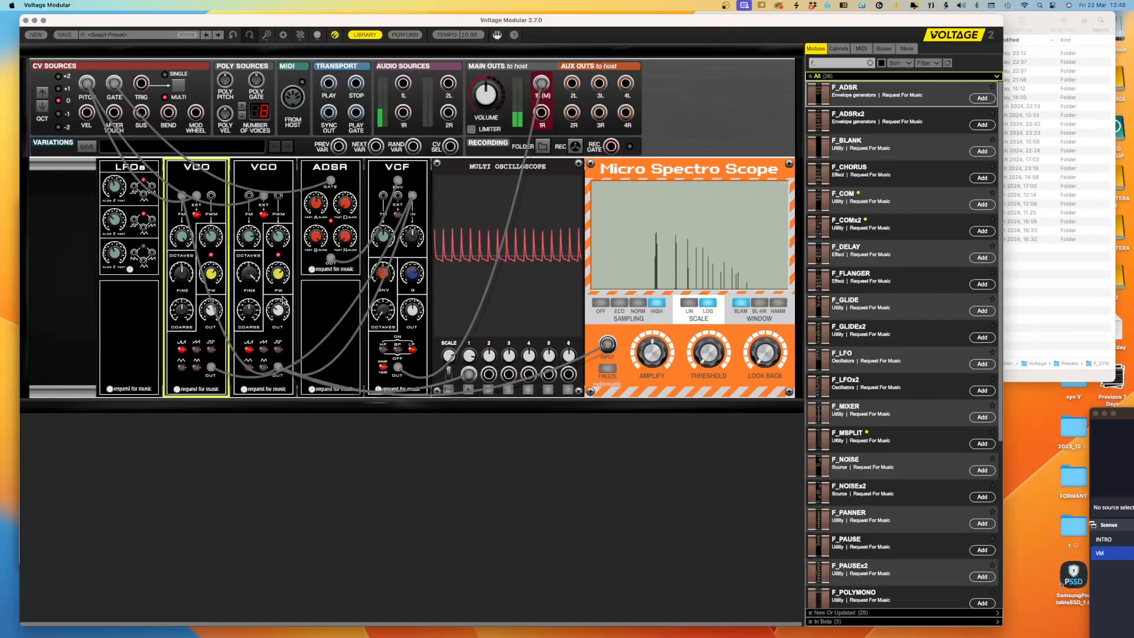
{"action": "left_click", "coordinate": [281, 313]}
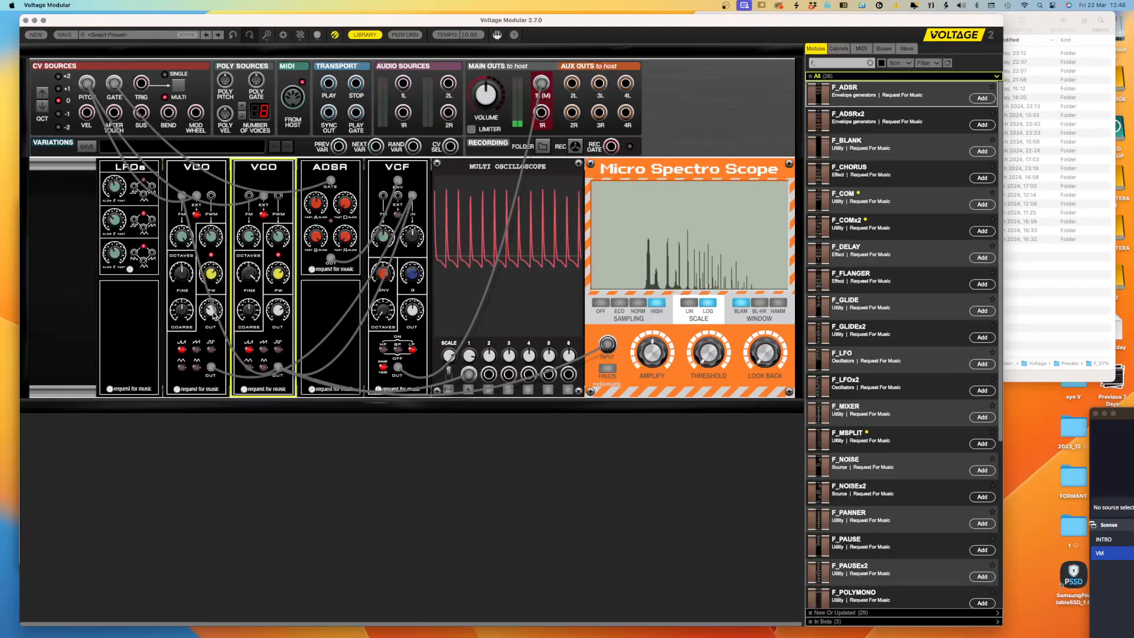
{"action": "left_click_drag", "start_coordinate": [248, 195], "coordinate": [212, 368]}
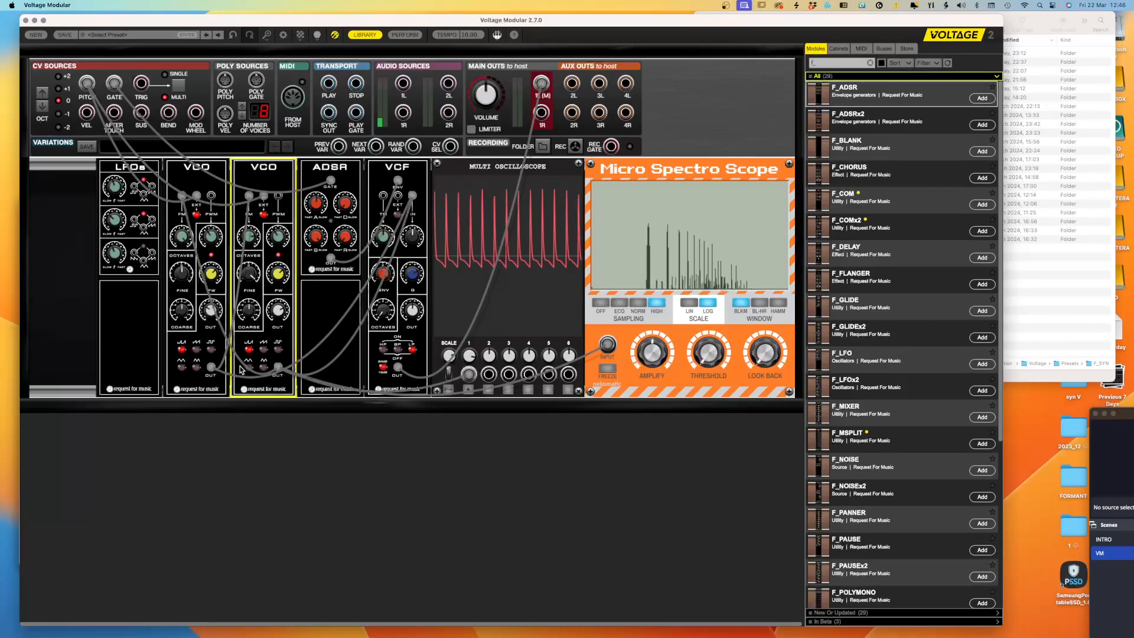
{"action": "left_click", "coordinate": [211, 309]}
{"action": "left_click", "coordinate": [280, 307]}
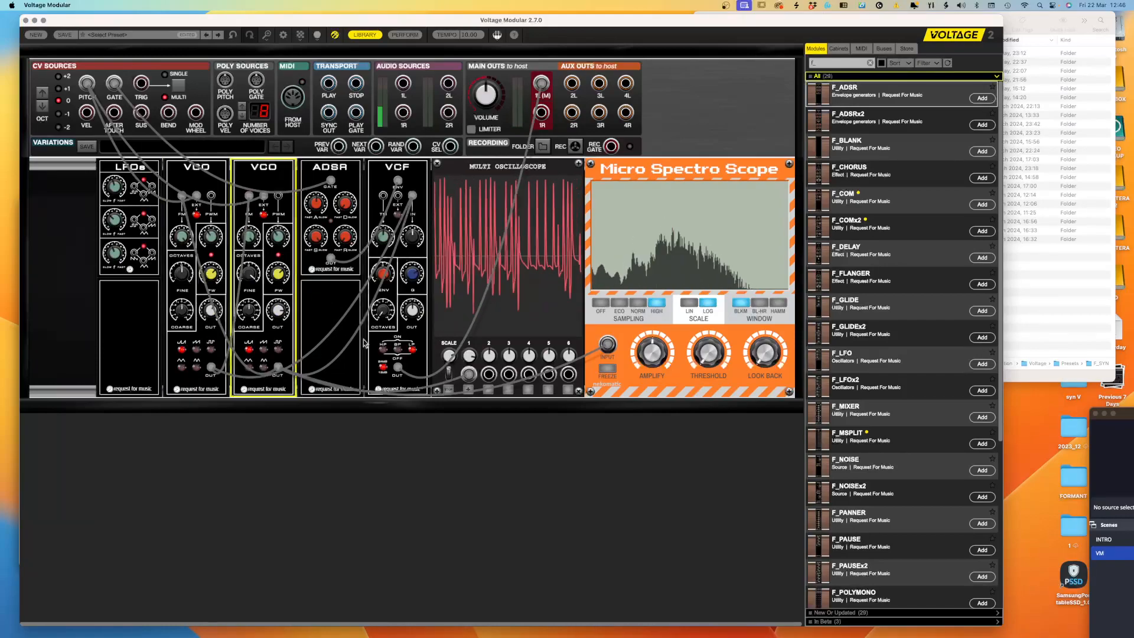
- Switch both VCOs to the sine waveform and lower their coarse tuning and the second VCO's fine tuning
{"action": "left_click", "coordinate": [184, 353]}
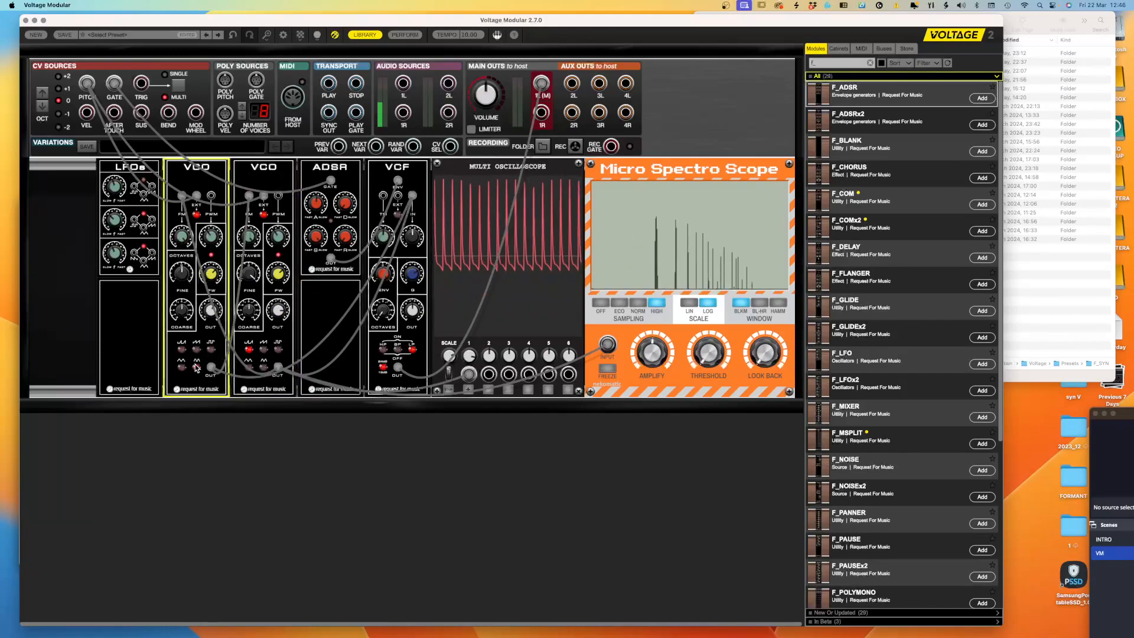
{"action": "left_click", "coordinate": [251, 353]}
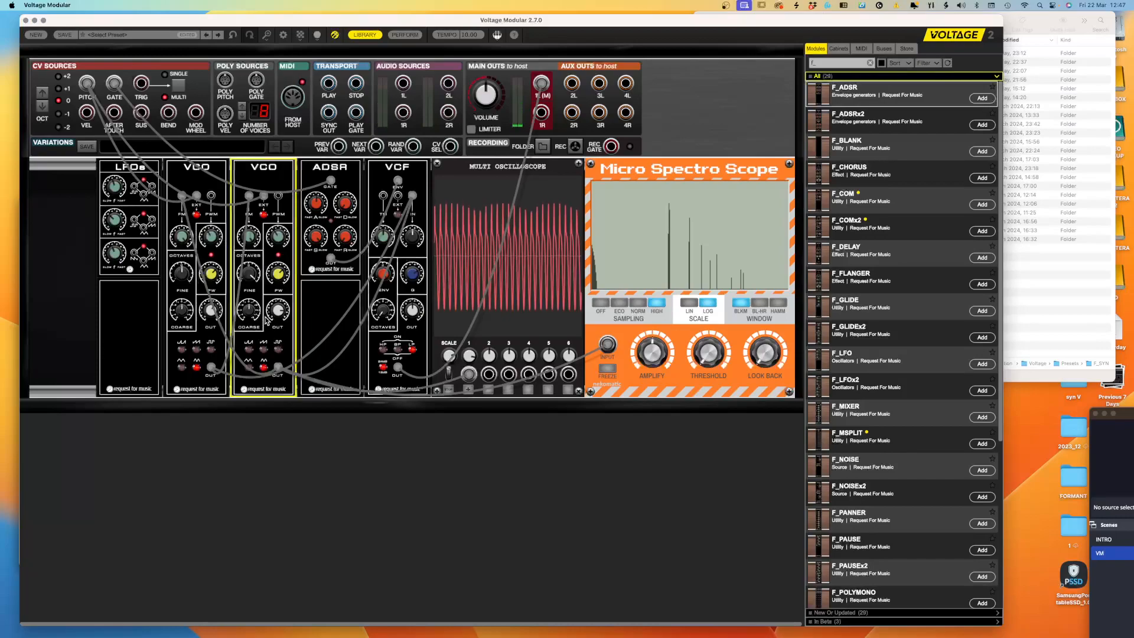
{"action": "left_click", "coordinate": [180, 310]}
{"action": "left_click_drag", "start_coordinate": [181, 310], "coordinate": [184, 326]}
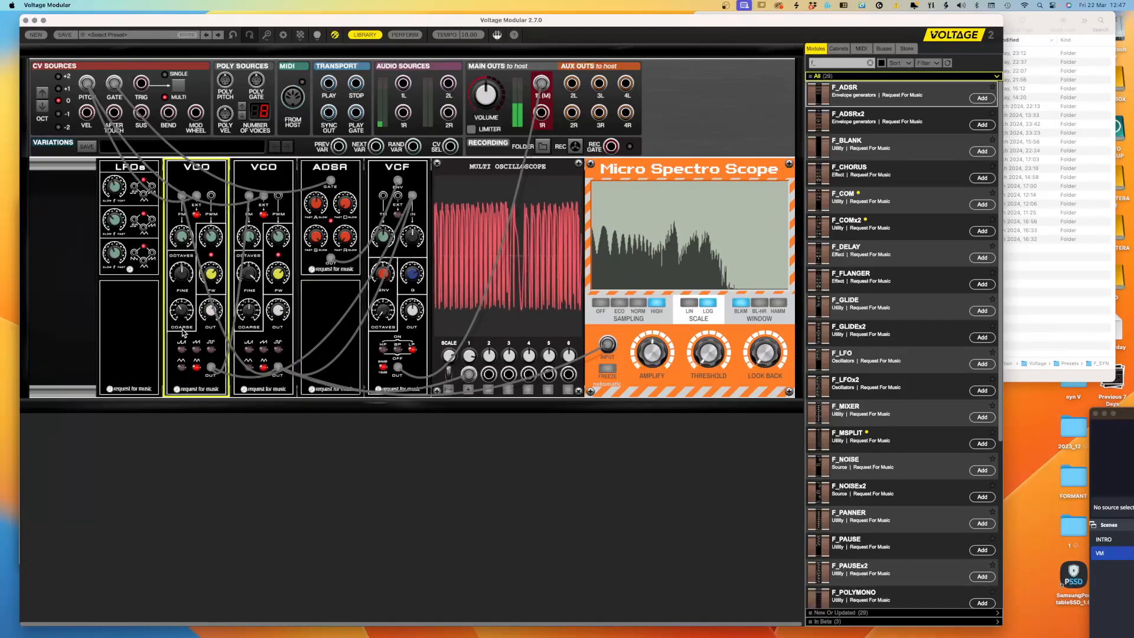
{"action": "left_click_drag", "start_coordinate": [180, 313], "coordinate": [186, 342]}
{"action": "left_click_drag", "start_coordinate": [250, 314], "coordinate": [251, 320]}
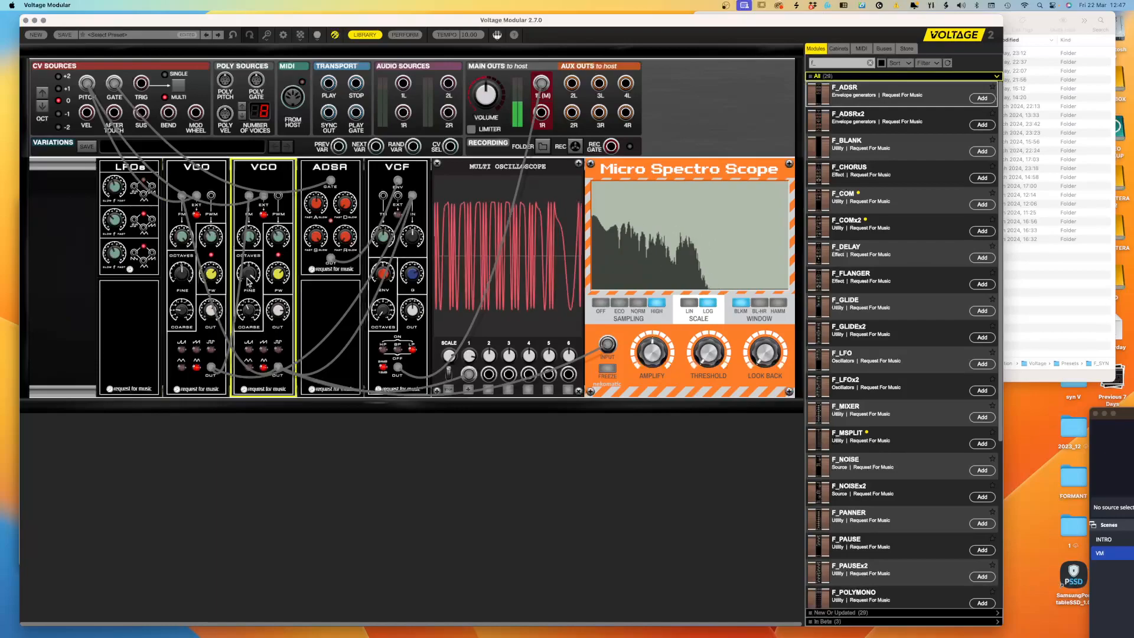
{"action": "left_click_drag", "start_coordinate": [248, 283], "coordinate": [250, 304]}
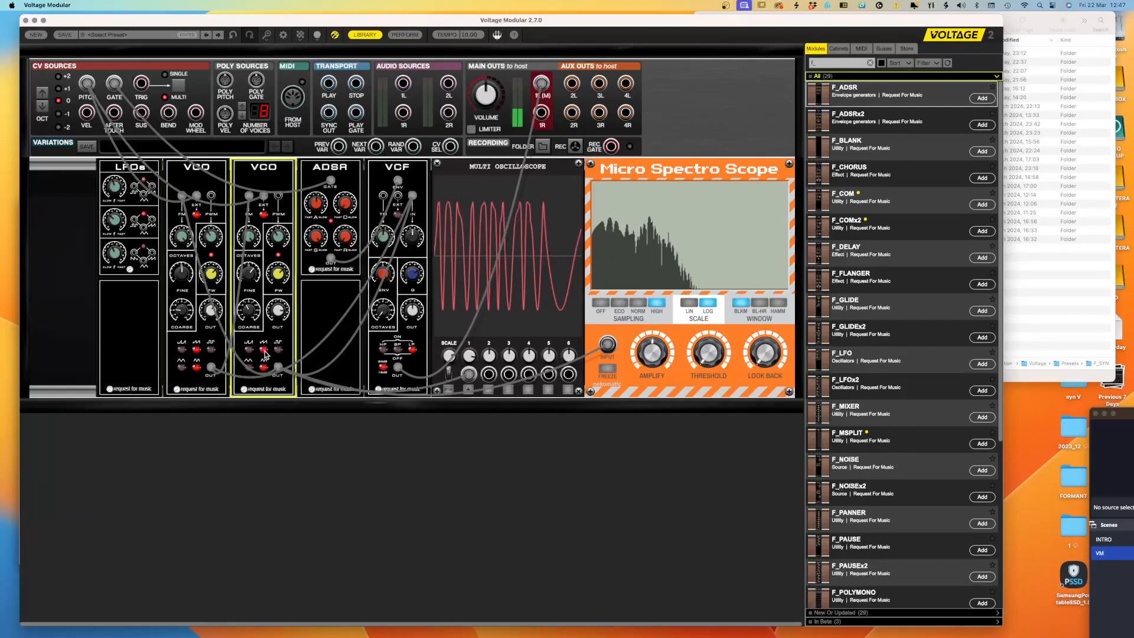
- Switch both VCOs from sine to sawtooth and vary the modulation between them
{"action": "left_click", "coordinate": [200, 371]}
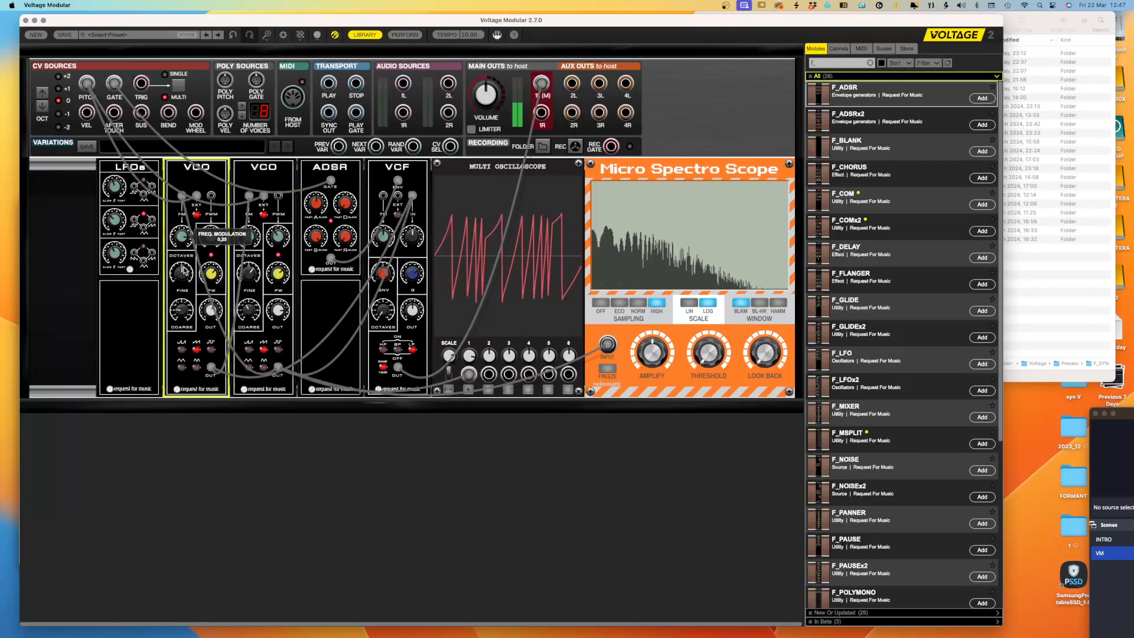
{"action": "left_click", "coordinate": [249, 260]}
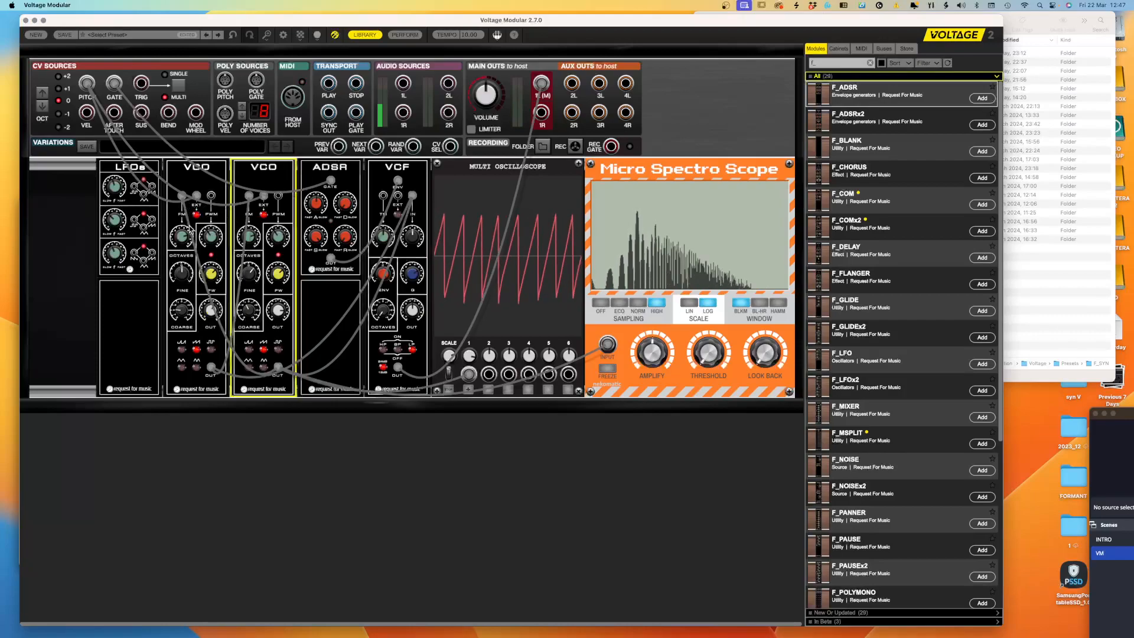
- Patch the second VCO's output into the first VCO's PWM input, enable the pulse waveform on both, and adjust the first VCO's pulse width
{"action": "left_click_drag", "start_coordinate": [181, 198], "coordinate": [212, 197]}
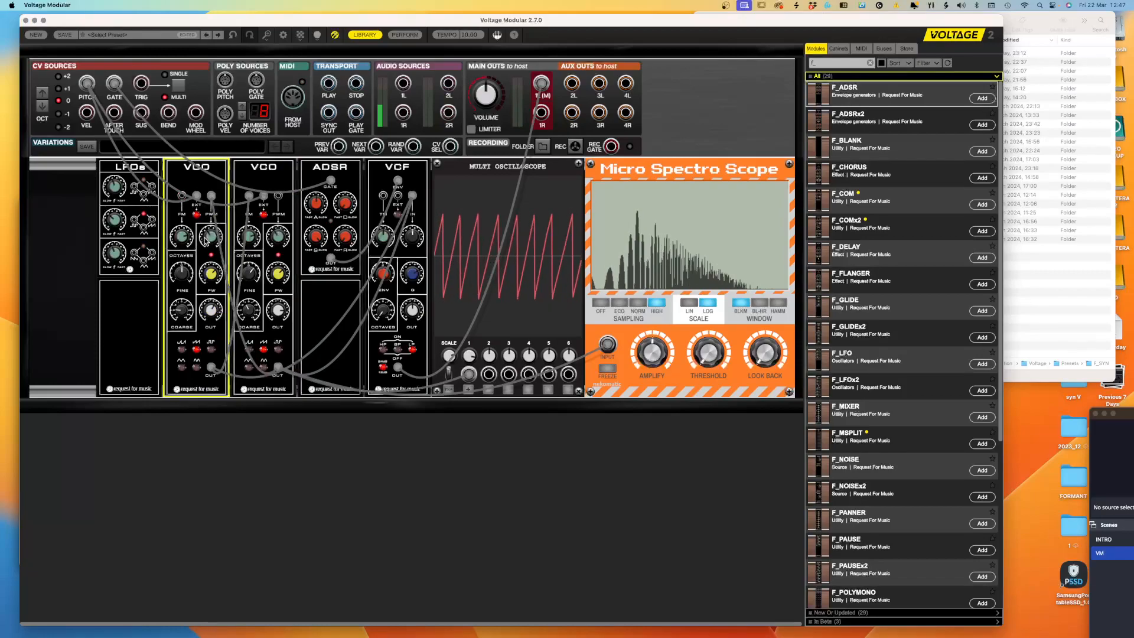
{"action": "left_click", "coordinate": [211, 350]}
{"action": "left_click", "coordinate": [275, 350]}
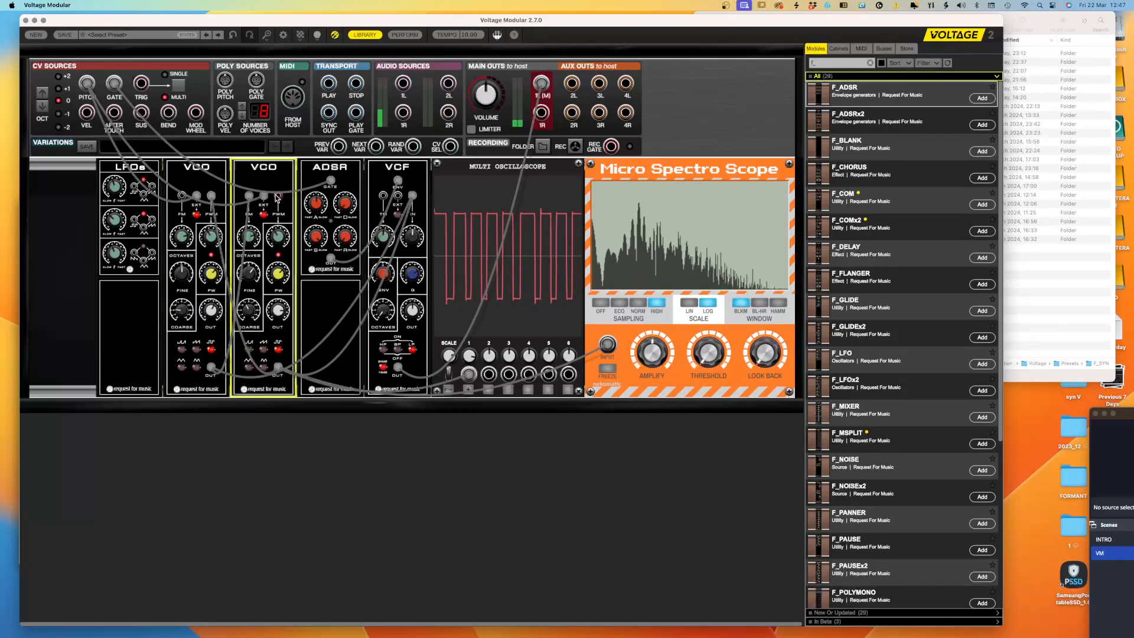
{"action": "left_click", "coordinate": [219, 230]}
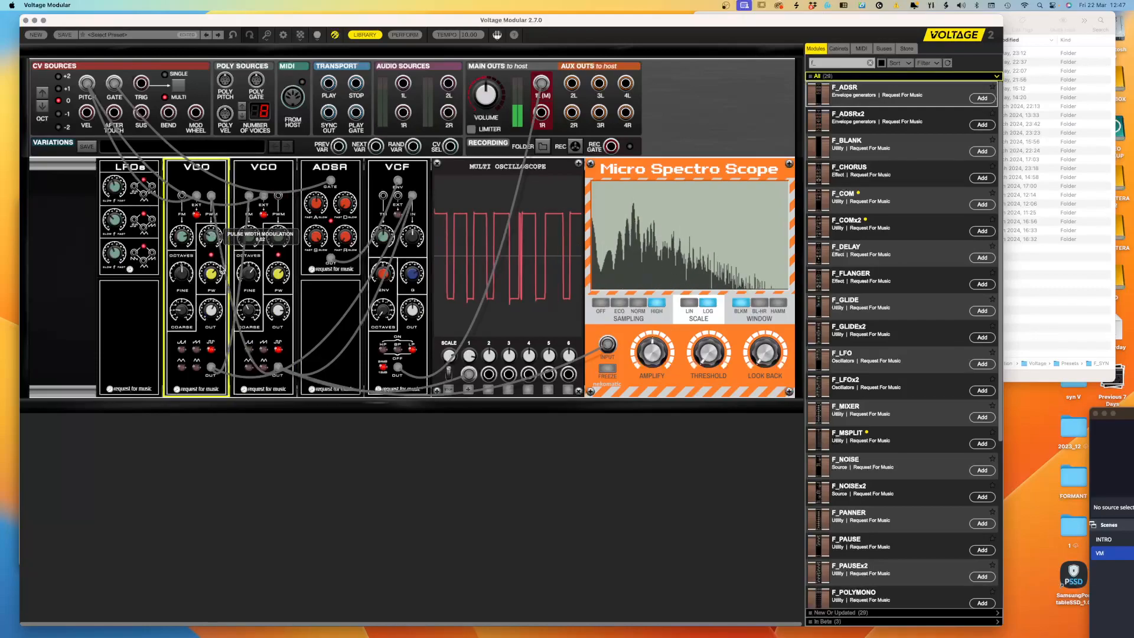
{"action": "left_click_drag", "start_coordinate": [217, 273], "coordinate": [242, 286]}
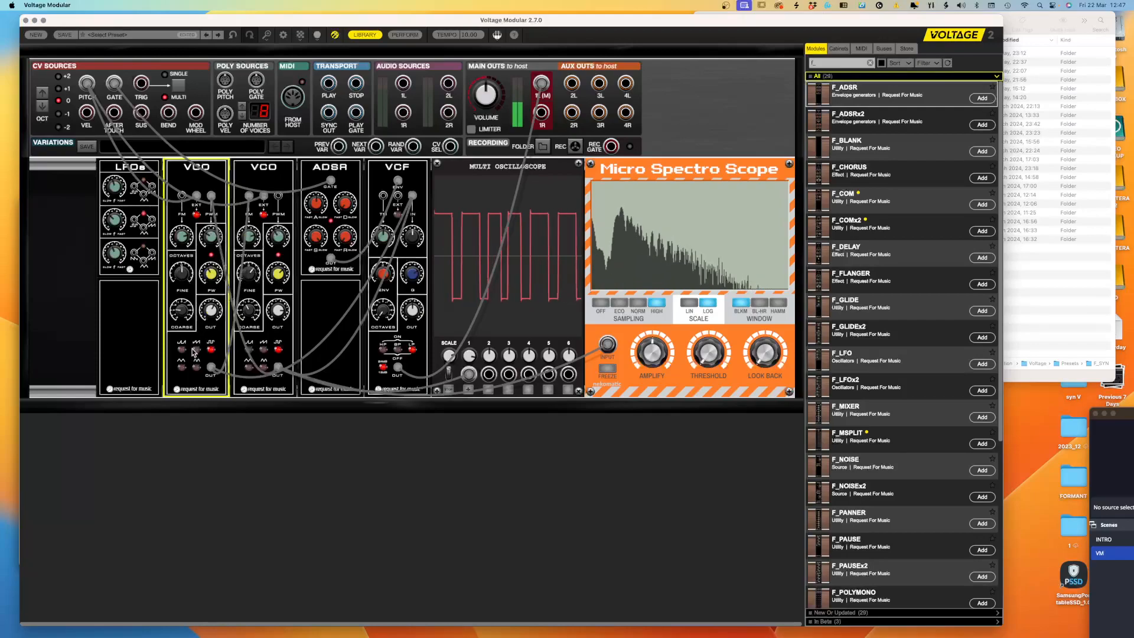
- Patch the first VCO's output into the second VCO's PWM input so the pulse widths cross-modulate
{"action": "left_click_drag", "start_coordinate": [278, 197], "coordinate": [211, 368]}
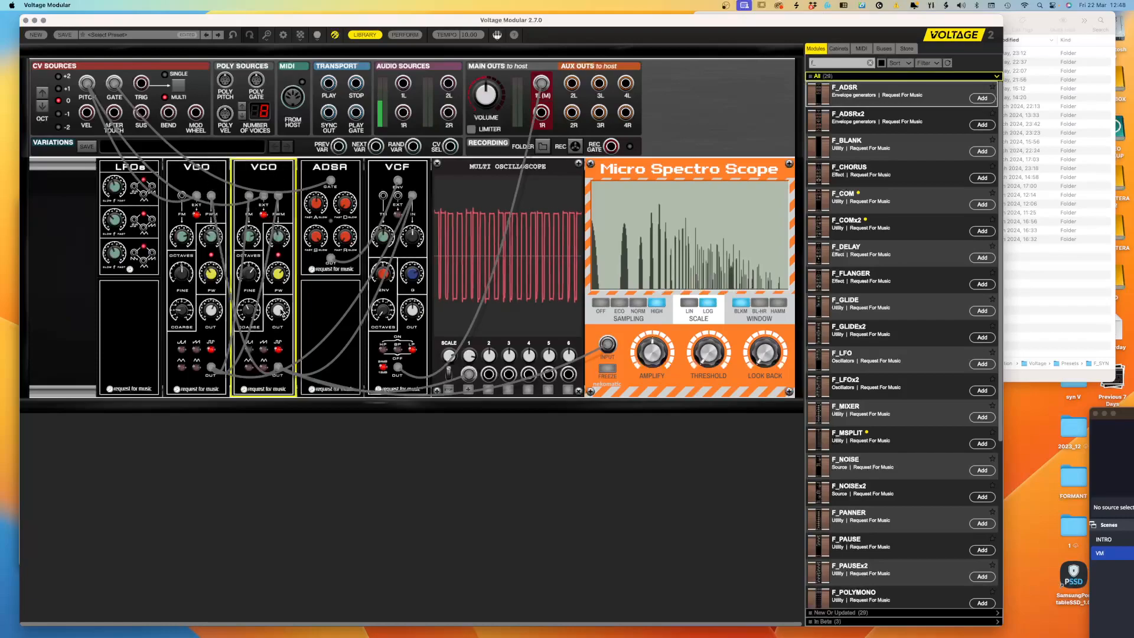
{"action": "mouse_move", "coordinate": [281, 313]}
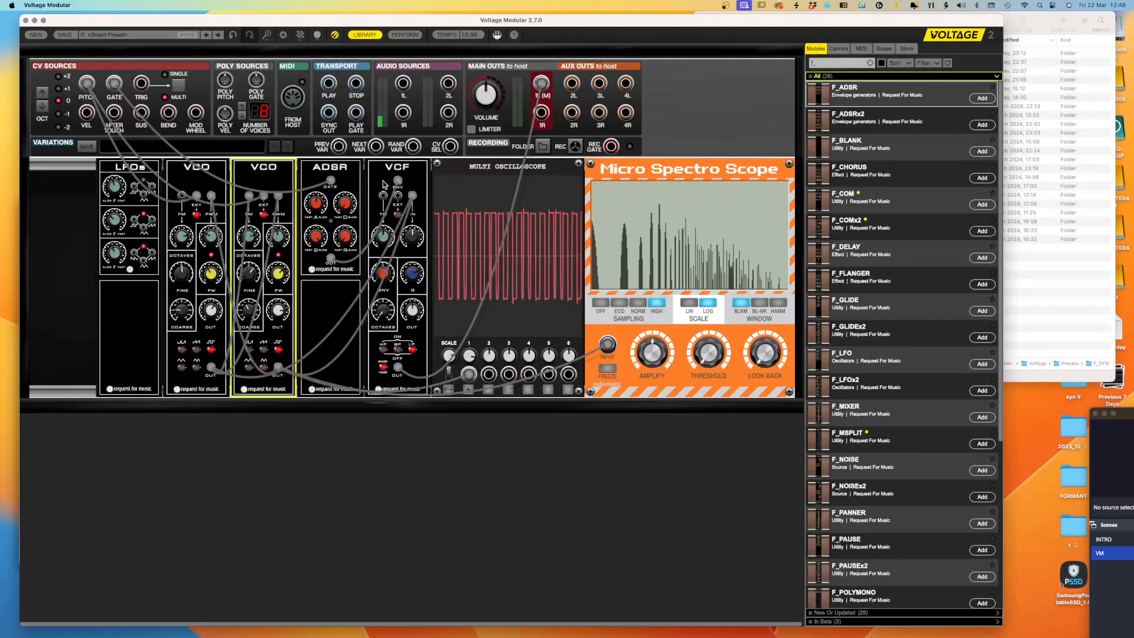
- Adjust the filter's envelope amount and reshape the ADSR's attack, decay, sustain and release, with the release at 177.86
{"action": "left_click", "coordinate": [385, 275]}
{"action": "left_click_drag", "start_coordinate": [386, 275], "coordinate": [395, 328]}
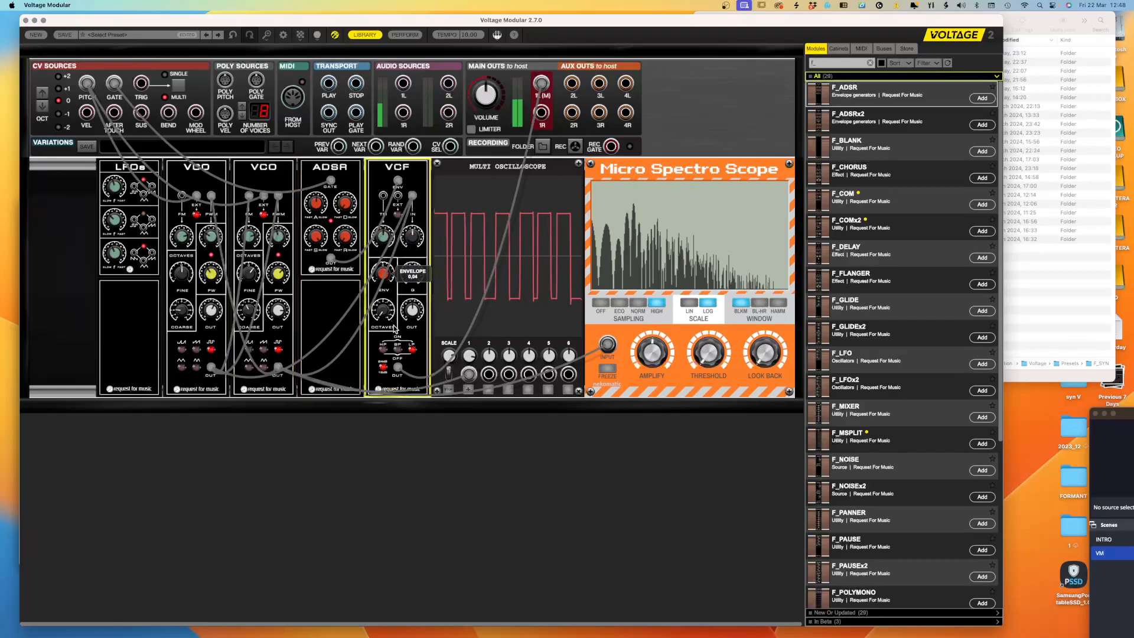
{"action": "left_click", "coordinate": [308, 201]}
{"action": "left_click_drag", "start_coordinate": [347, 201], "coordinate": [344, 134]}
{"action": "left_click_drag", "start_coordinate": [318, 235], "coordinate": [375, 417]}
{"action": "left_click_drag", "start_coordinate": [345, 239], "coordinate": [352, 200]}
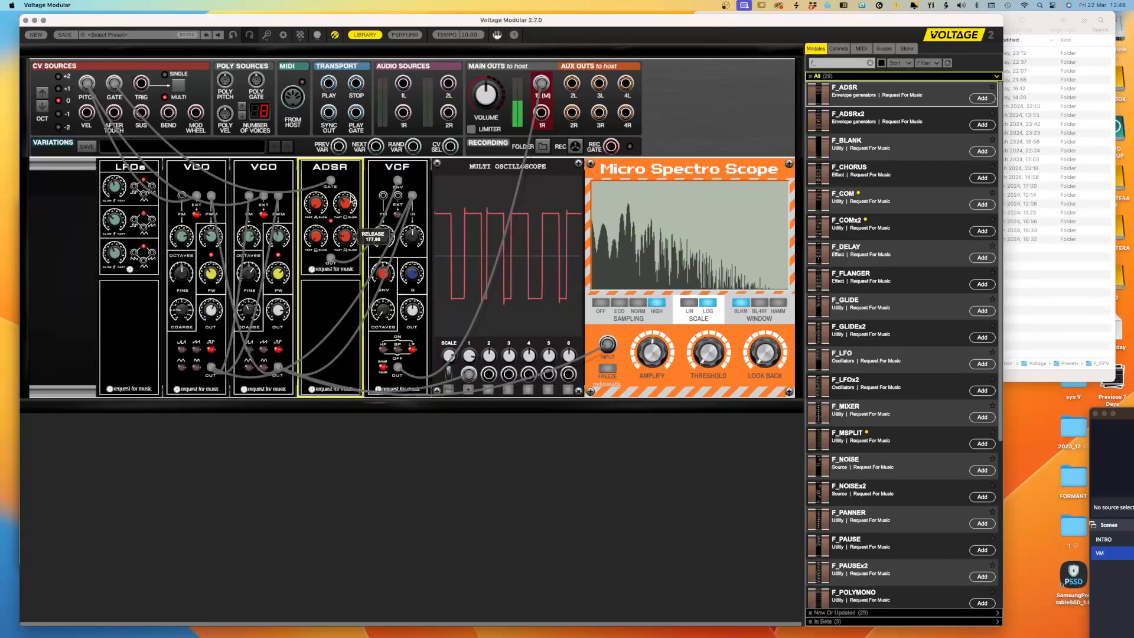
{"action": "left_click", "coordinate": [413, 266]}
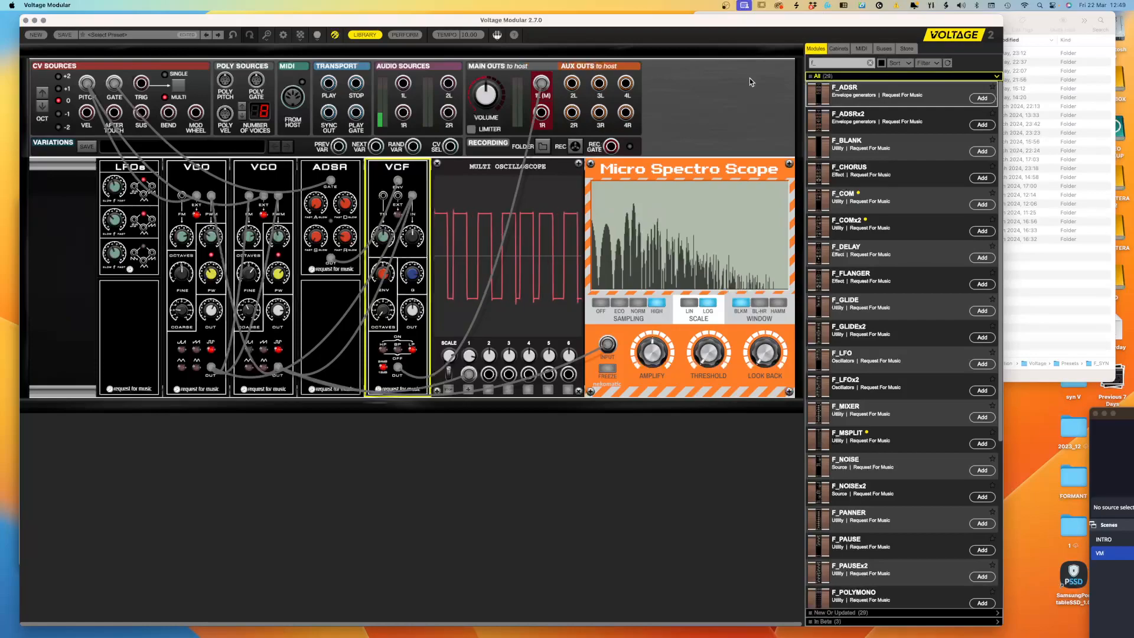
{"action": "left_click", "coordinate": [748, 5]}
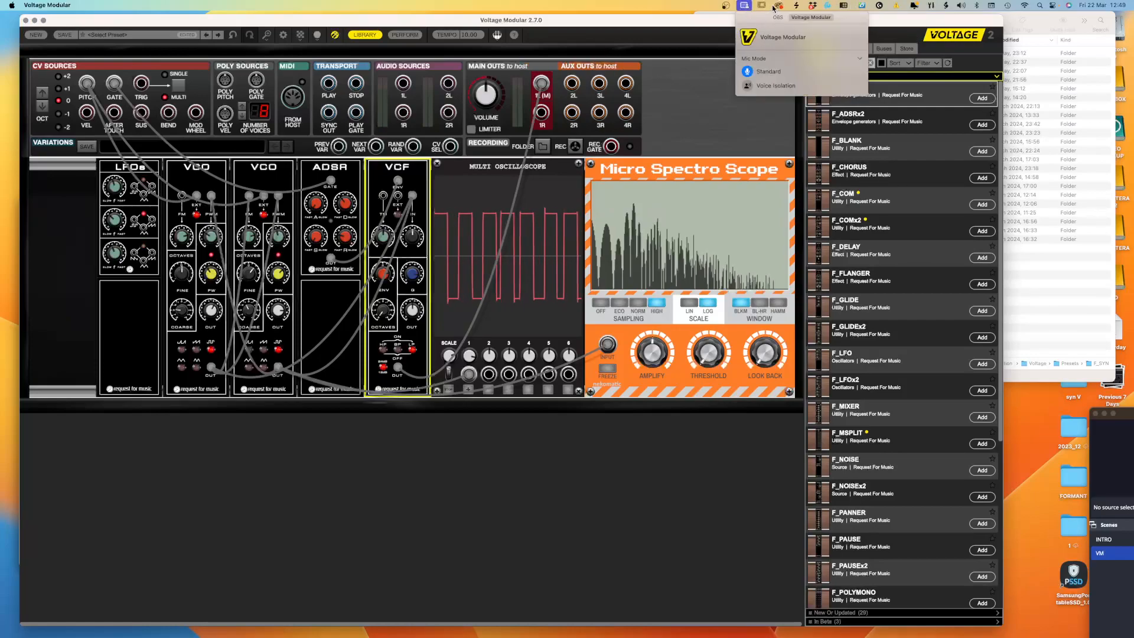
{"action": "left_click", "coordinate": [726, 5]}
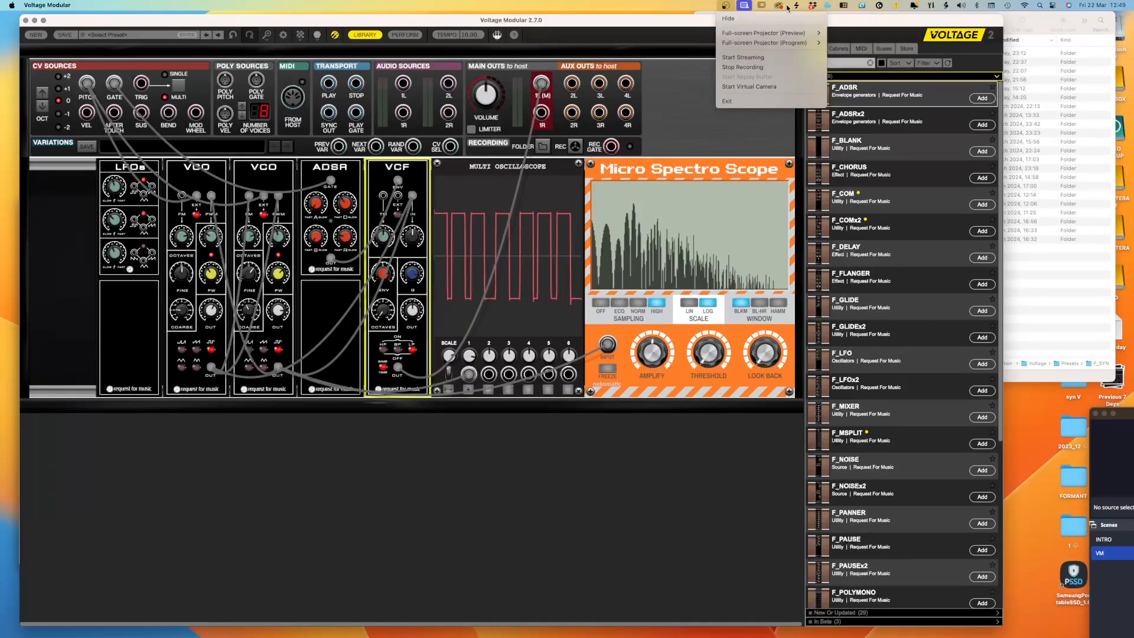